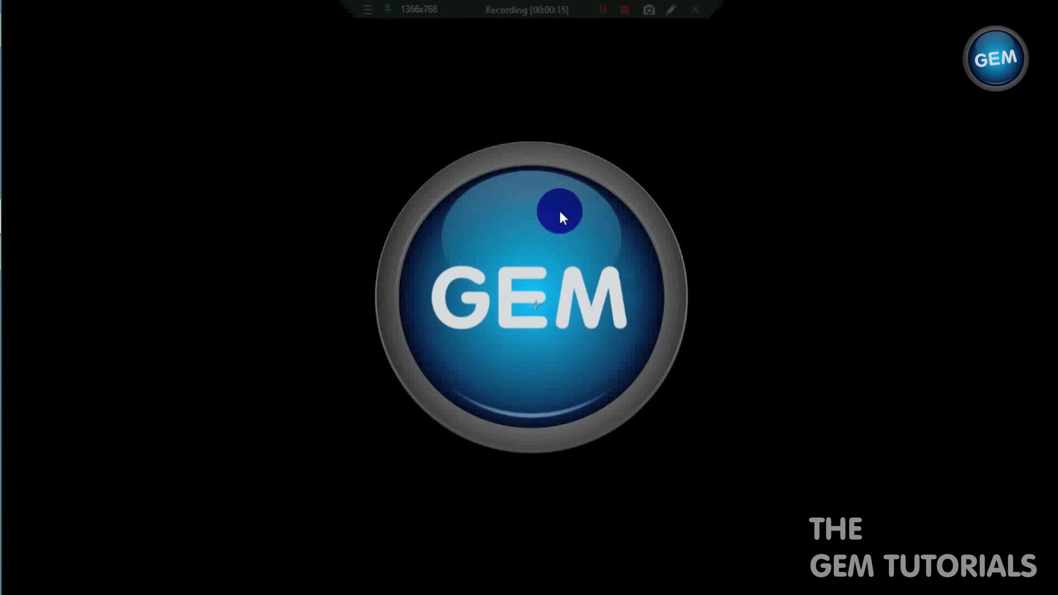
Launch Piskel from the taskbar to get a blank 32x32 New Piskel sprite.
{"action": "left_click", "coordinate": [9, 250]}
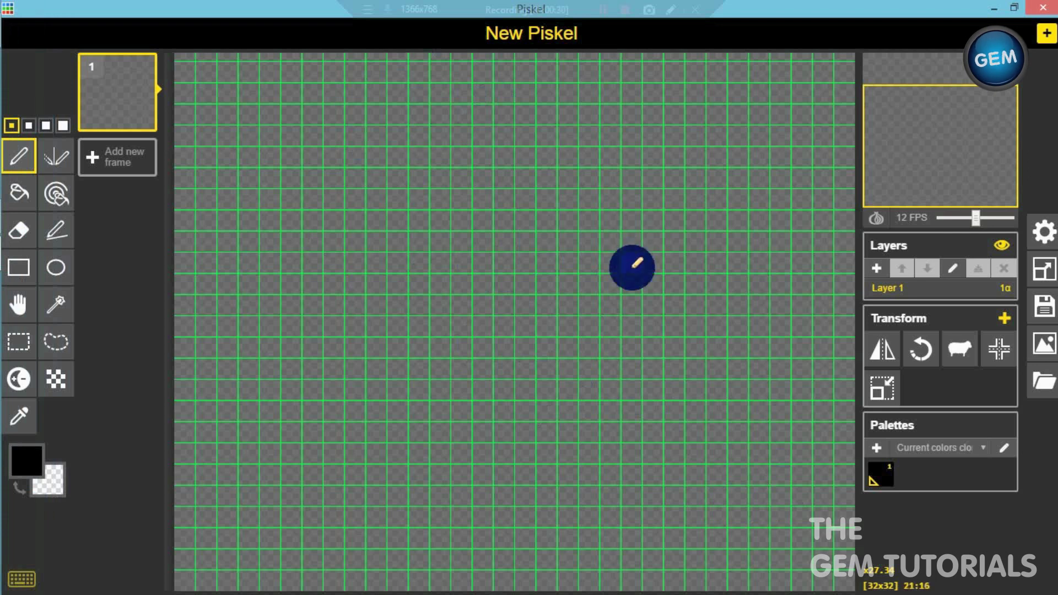
Minimize Piskel, bring GDevelop back and edit the Player object.
{"action": "left_click", "coordinate": [994, 8]}
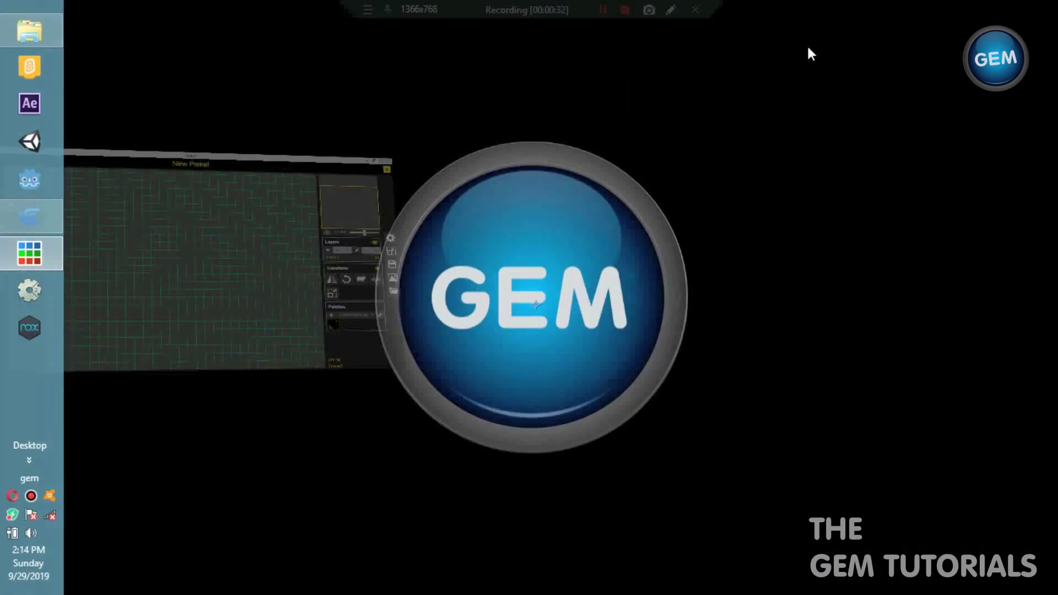
{"action": "left_click", "coordinate": [48, 220]}
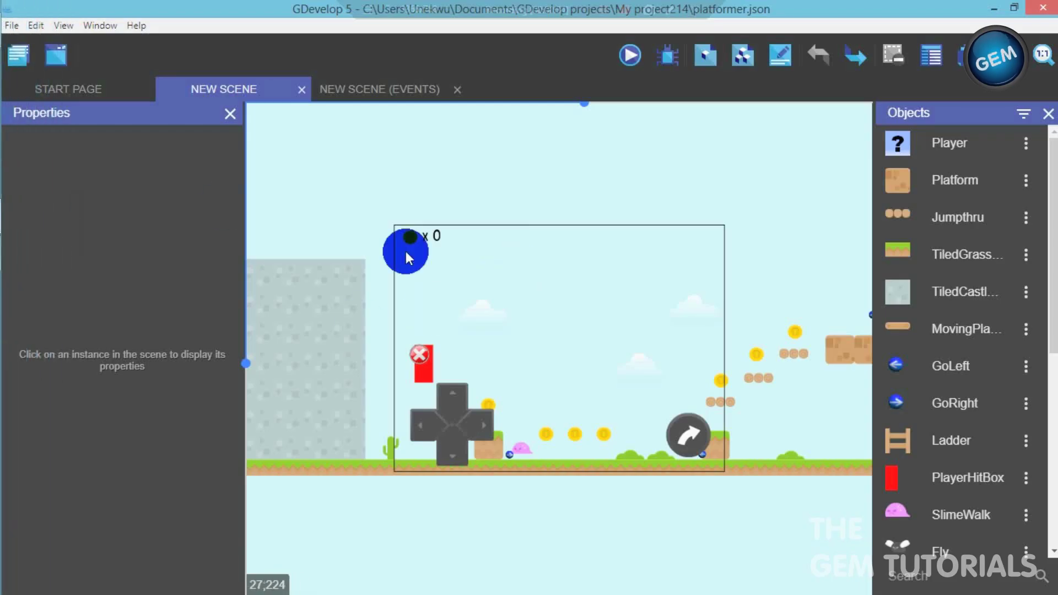
{"action": "left_click", "coordinate": [1026, 143]}
{"action": "left_click", "coordinate": [1008, 173]}
Open the Player's Animation #0 in the Piskel editor and maximize it.
{"action": "left_click", "coordinate": [274, 270]}
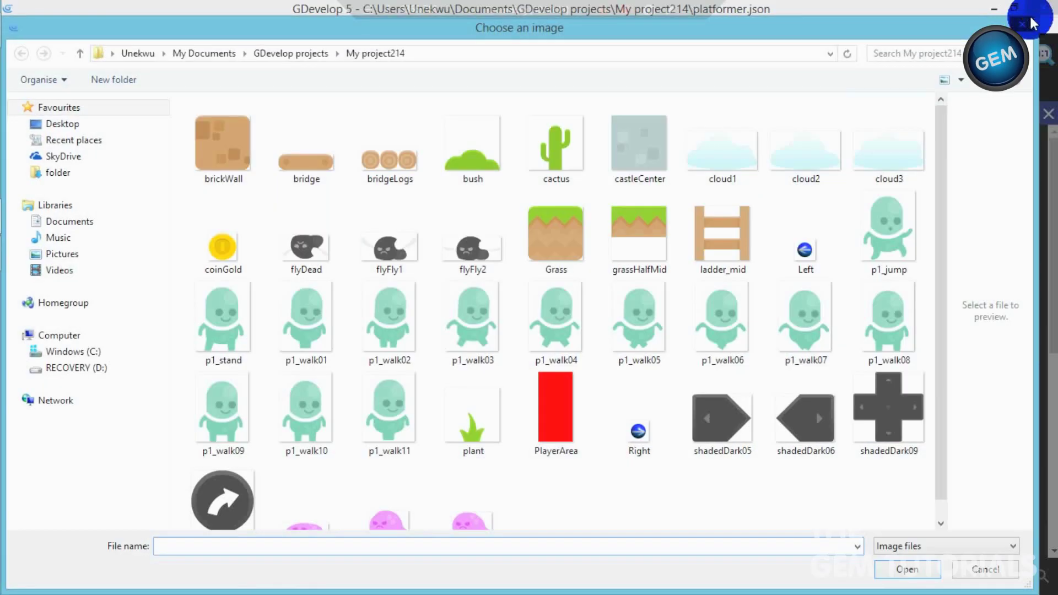
{"action": "left_click", "coordinate": [1028, 20]}
{"action": "left_click", "coordinate": [420, 212]}
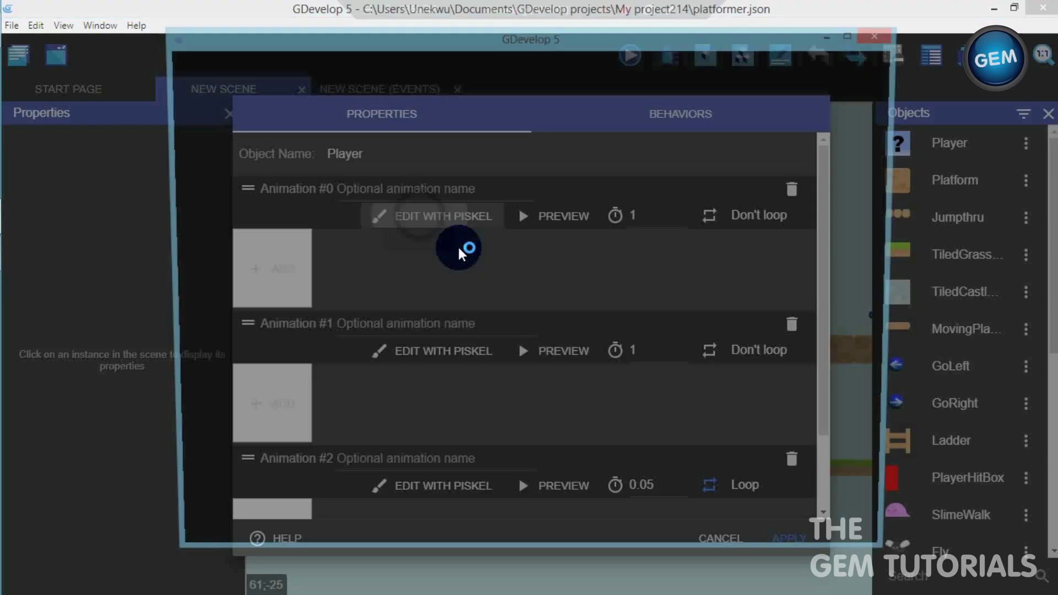
{"action": "left_click", "coordinate": [857, 33]}
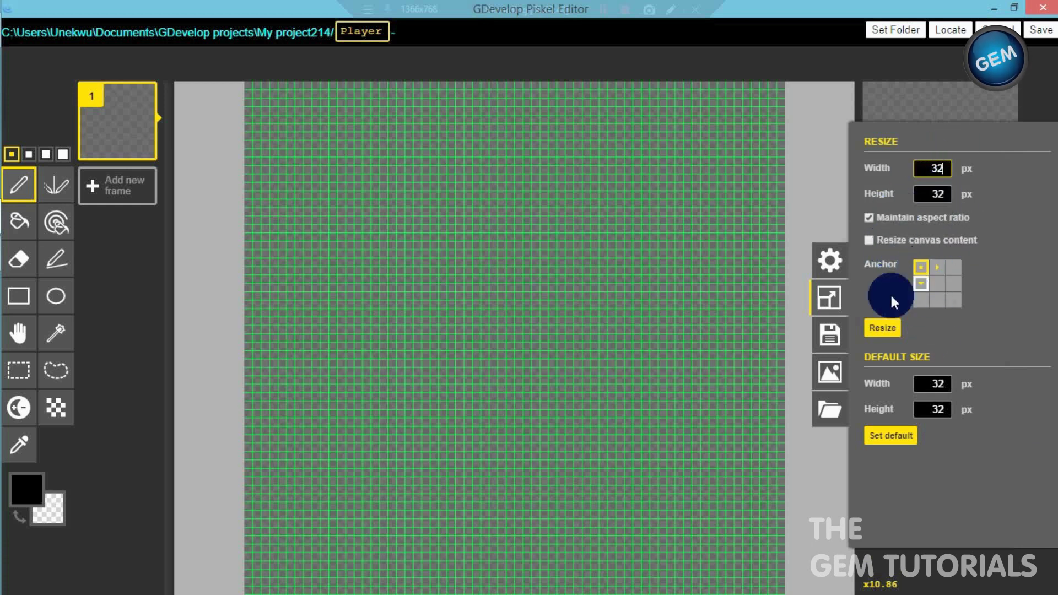
Check the canvas size settings, then enable the canvas grid in Preferences > Grid.
{"action": "left_click", "coordinate": [938, 178]}
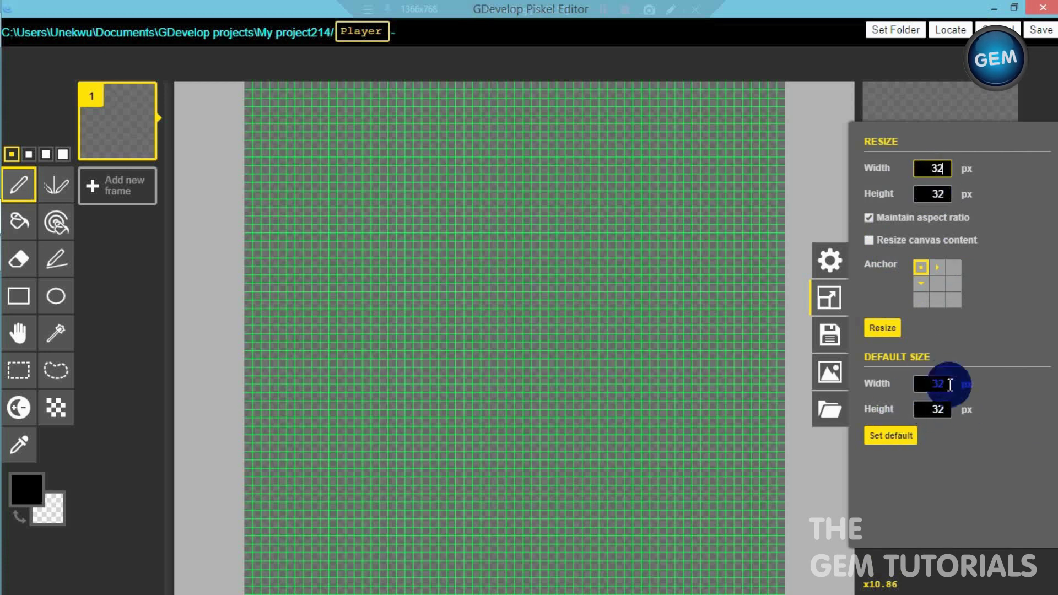
{"action": "left_click", "coordinate": [893, 329]}
{"action": "left_click", "coordinate": [1045, 293]}
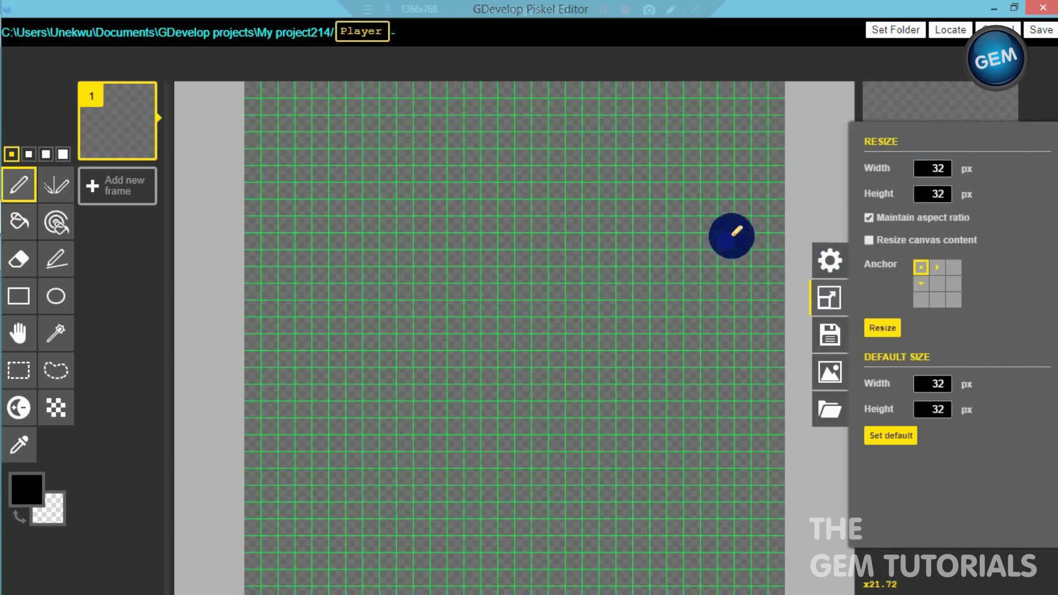
{"action": "left_click", "coordinate": [832, 269]}
{"action": "left_click", "coordinate": [901, 175]}
{"action": "left_click", "coordinate": [926, 199]}
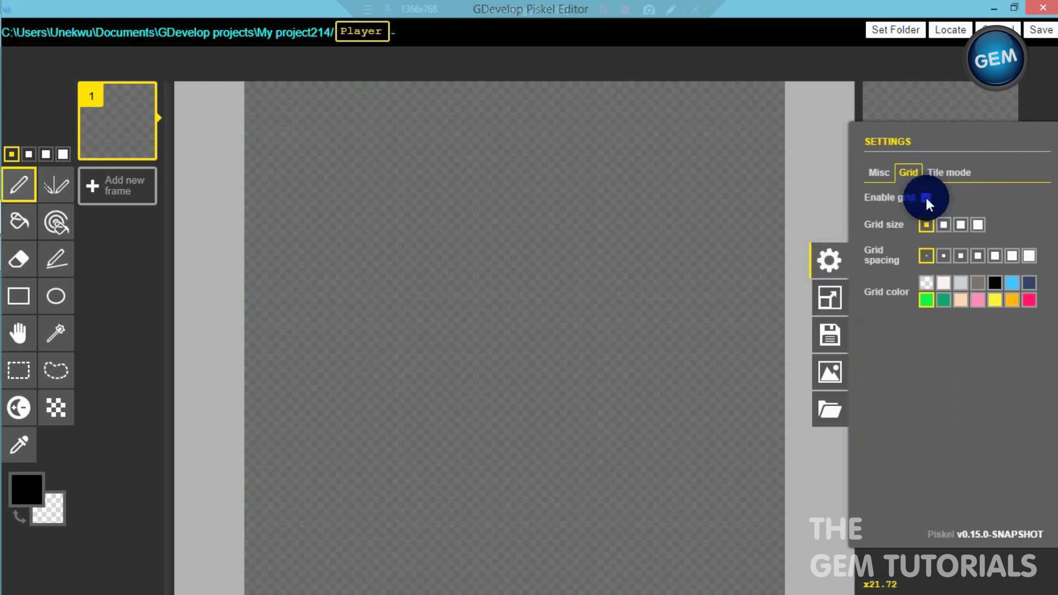
{"action": "left_click", "coordinate": [927, 199]}
Set the grid to the finest spacing, thinnest lines and bright green, then close Preferences.
{"action": "left_click", "coordinate": [944, 255]}
{"action": "left_click", "coordinate": [960, 256]}
{"action": "left_click", "coordinate": [927, 256]}
{"action": "left_click", "coordinate": [960, 299]}
{"action": "left_click", "coordinate": [944, 301]}
{"action": "left_click", "coordinate": [926, 299]}
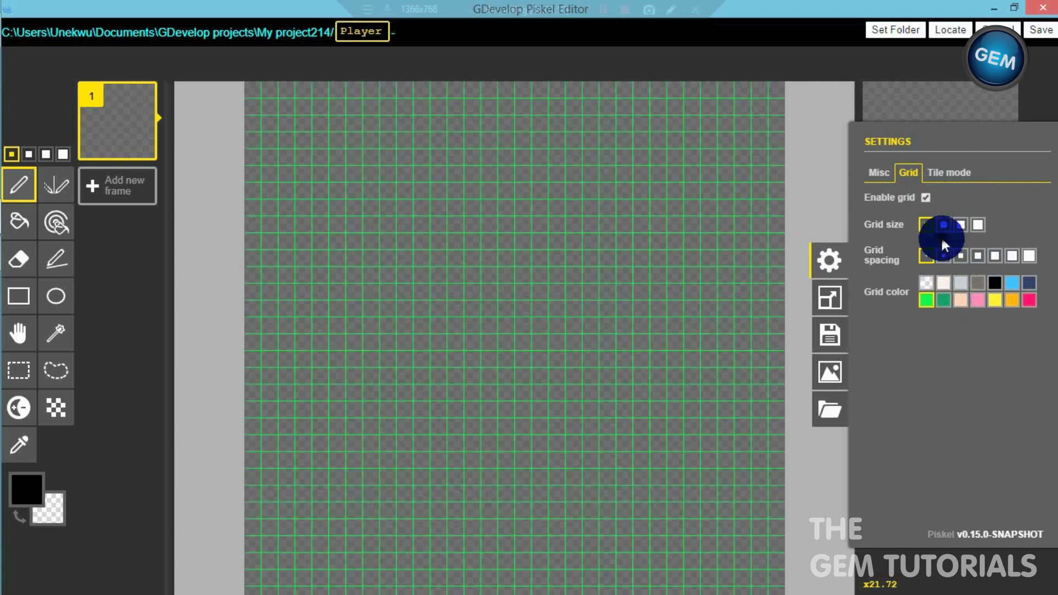
{"action": "left_click", "coordinate": [944, 224]}
{"action": "left_click", "coordinate": [975, 225]}
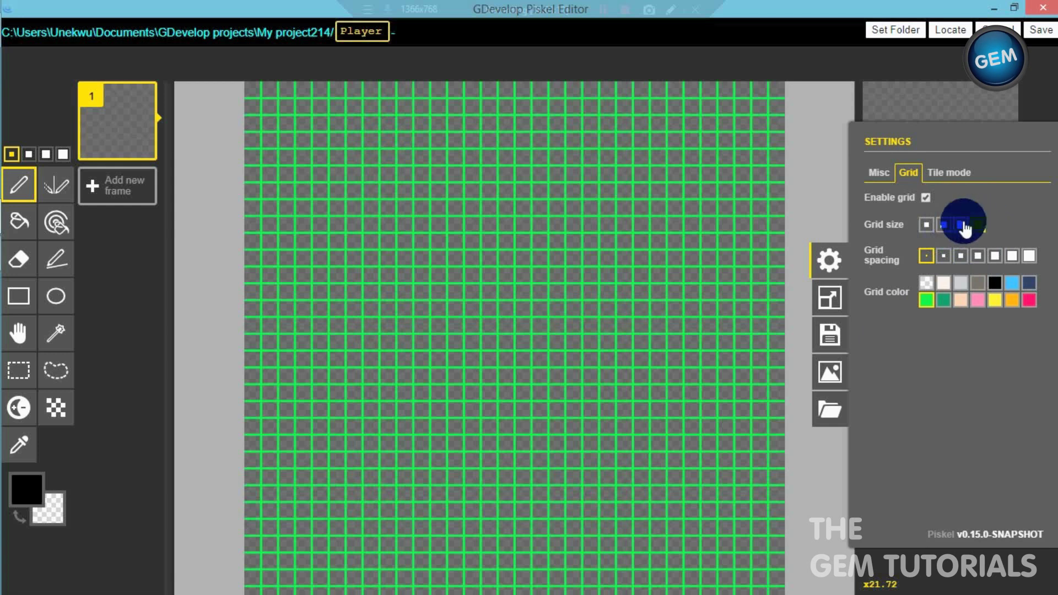
{"action": "left_click", "coordinate": [928, 225]}
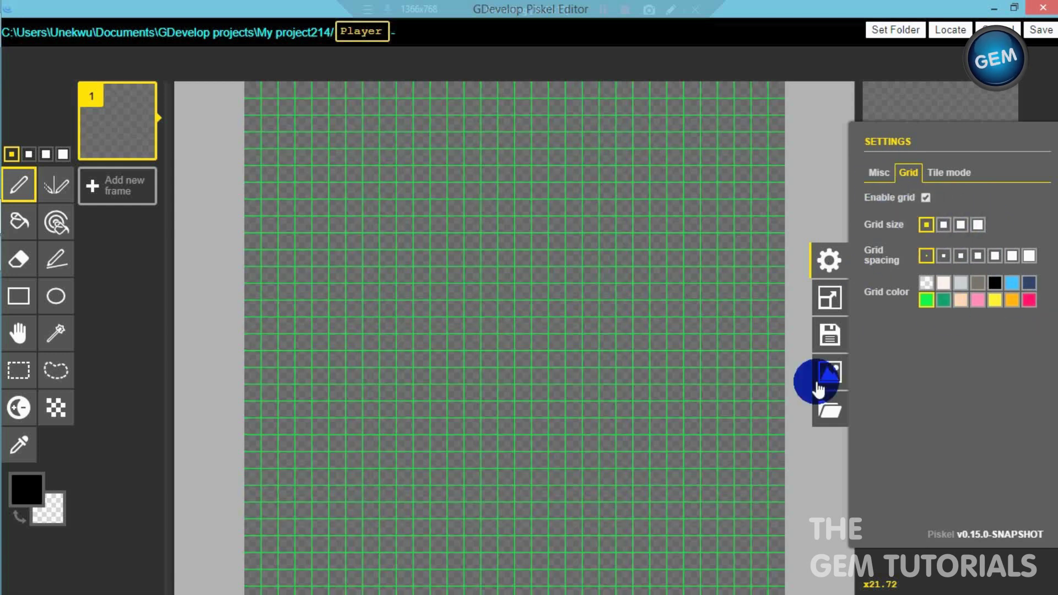
{"action": "left_click", "coordinate": [829, 261]}
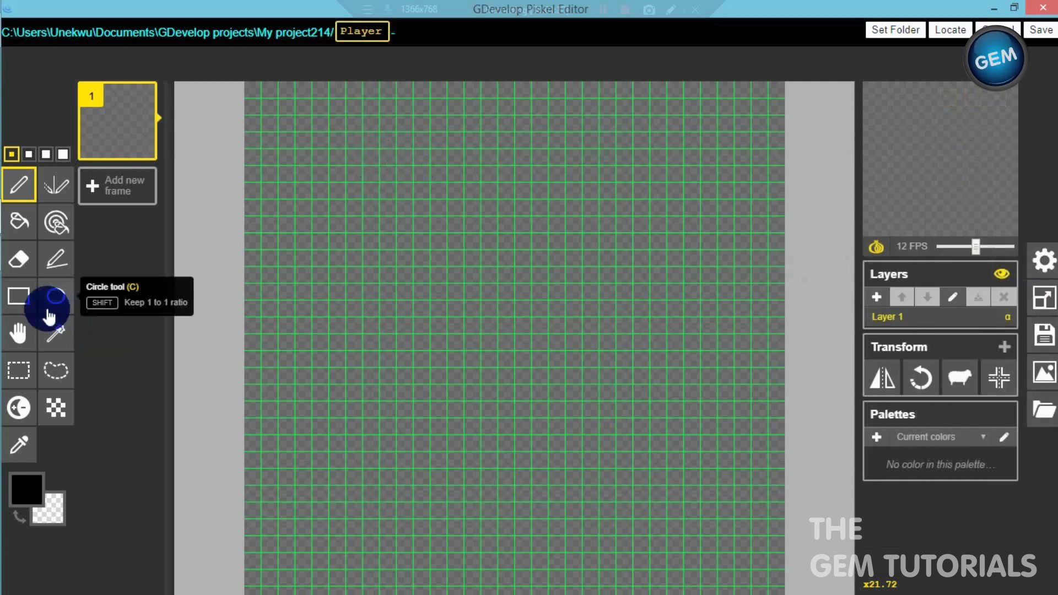
Draw a large square body outline with a small arm rectangle on each side.
{"action": "left_click", "coordinate": [26, 307]}
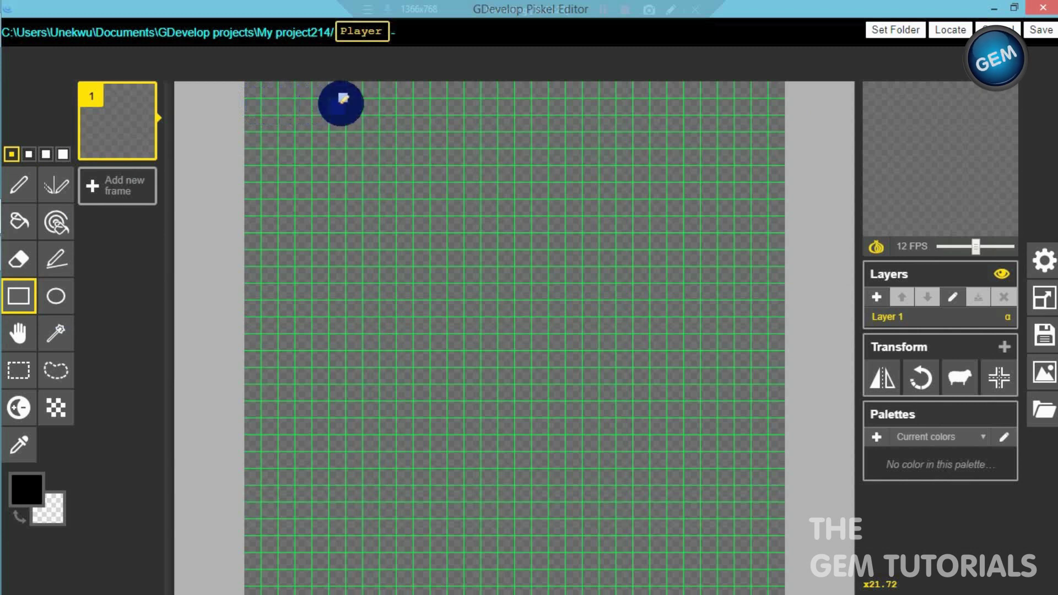
{"action": "left_click_drag", "start_coordinate": [350, 103], "coordinate": [678, 457]}
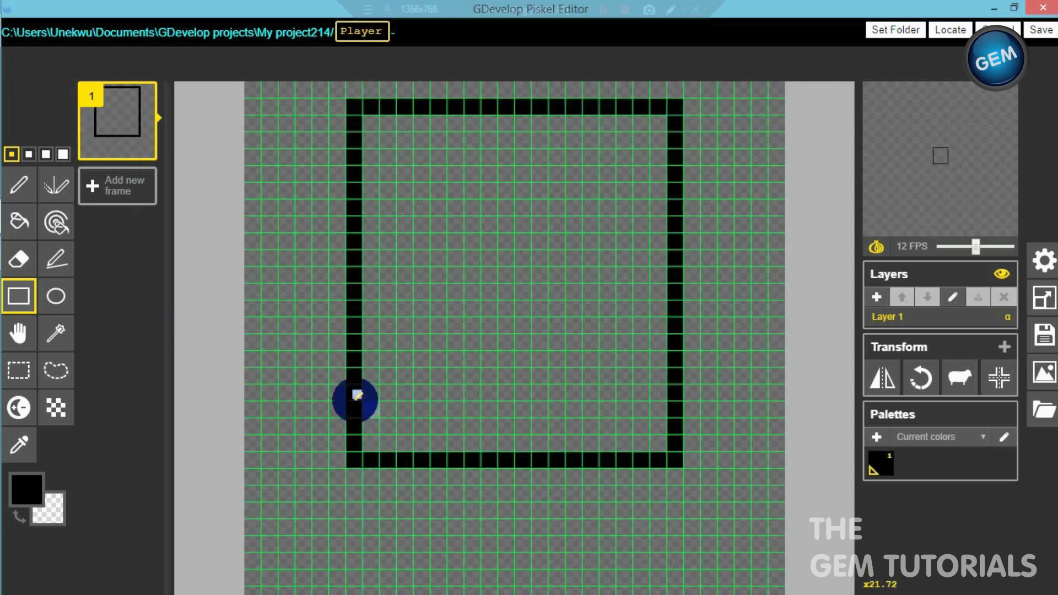
{"action": "left_click_drag", "start_coordinate": [356, 392], "coordinate": [278, 344]}
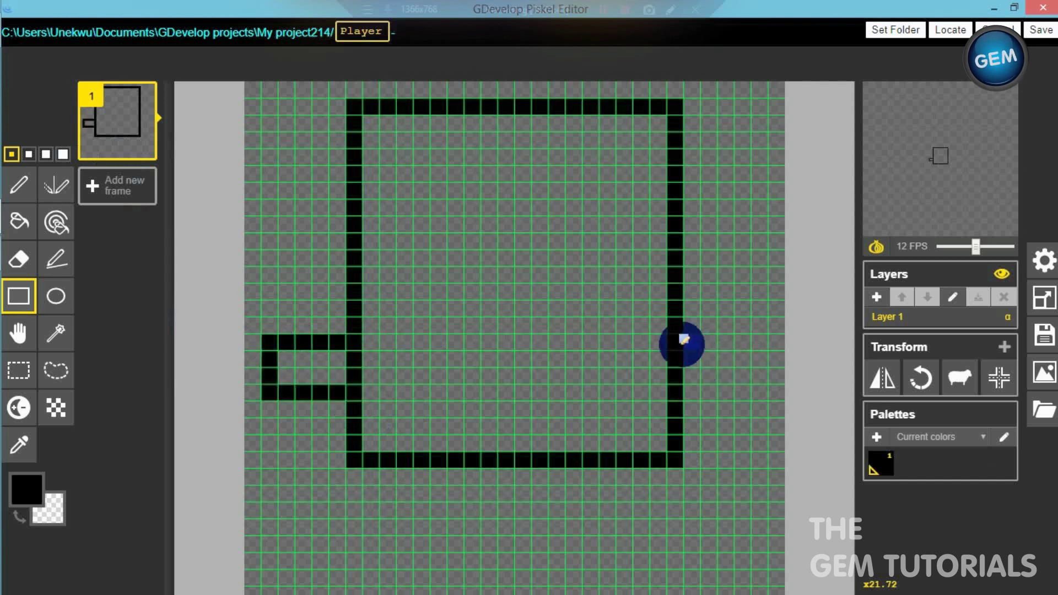
{"action": "left_click_drag", "start_coordinate": [675, 343], "coordinate": [762, 394]}
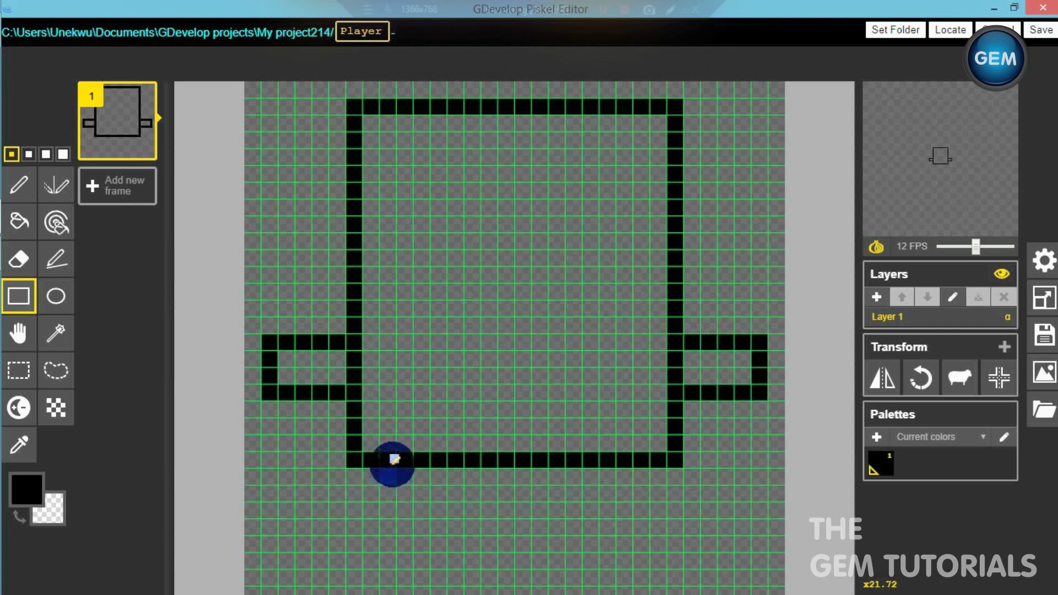
Draw two leg rectangles under the body, redoing the misdrawn attempts.
{"action": "left_click_drag", "start_coordinate": [408, 461], "coordinate": [480, 560]}
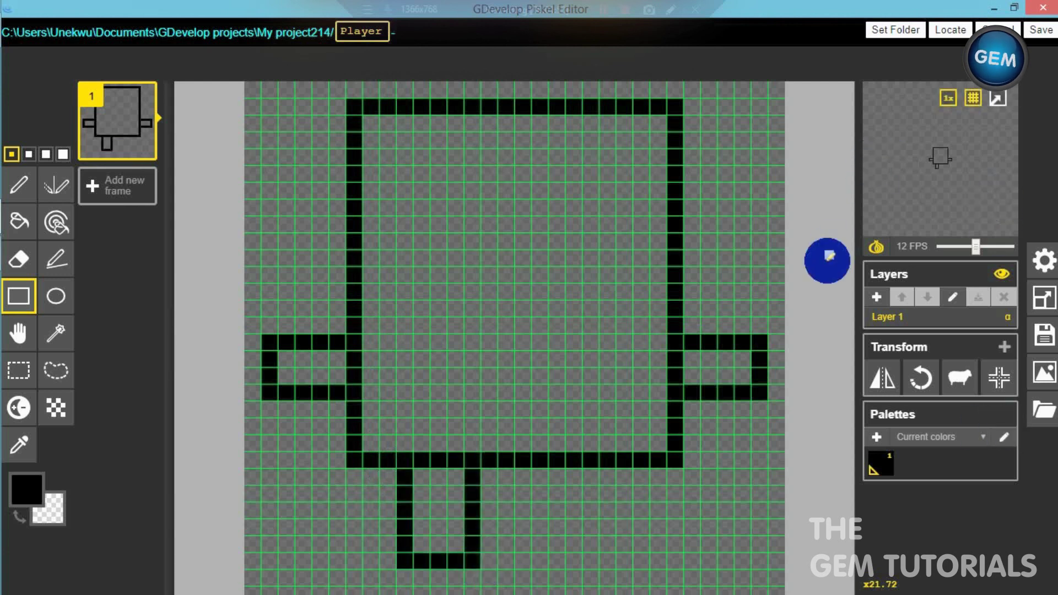
{"action": "scroll", "coordinate": [826, 261], "scroll_direction": "down", "scroll_amount": 3}
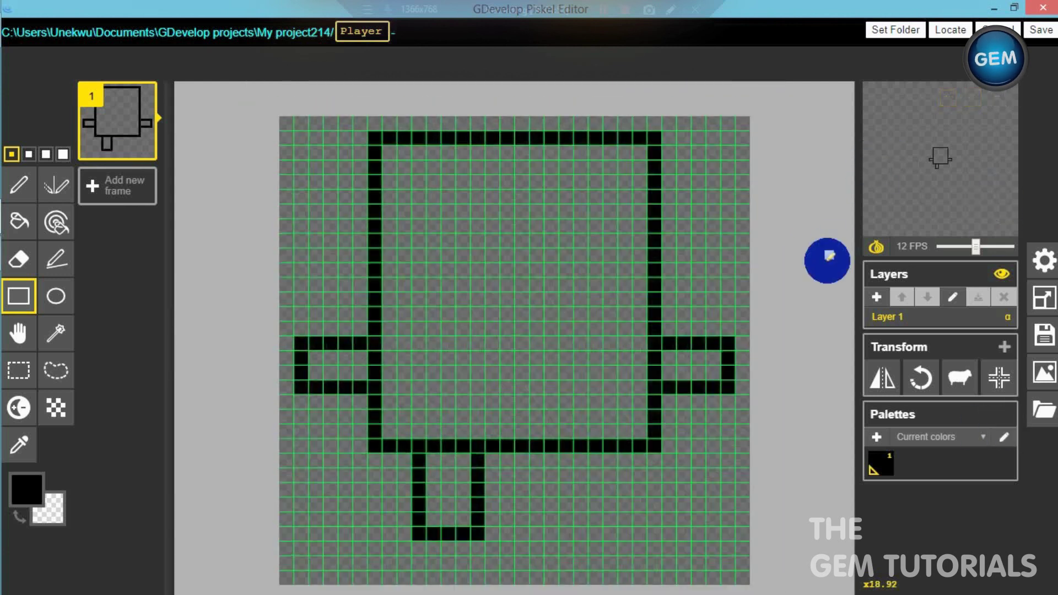
{"action": "key", "text": "ctrl+z"}
{"action": "left_click_drag", "start_coordinate": [426, 453], "coordinate": [480, 548]}
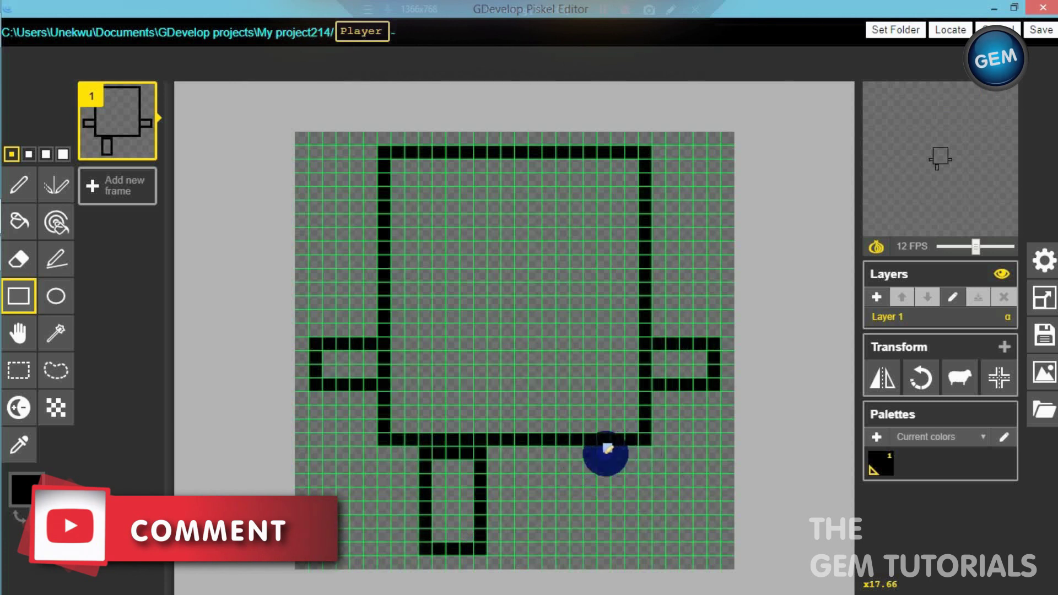
{"action": "left_click_drag", "start_coordinate": [602, 449], "coordinate": [560, 524]}
{"action": "key", "text": "ctrl+z"}
{"action": "key", "text": "ctrl+z"}
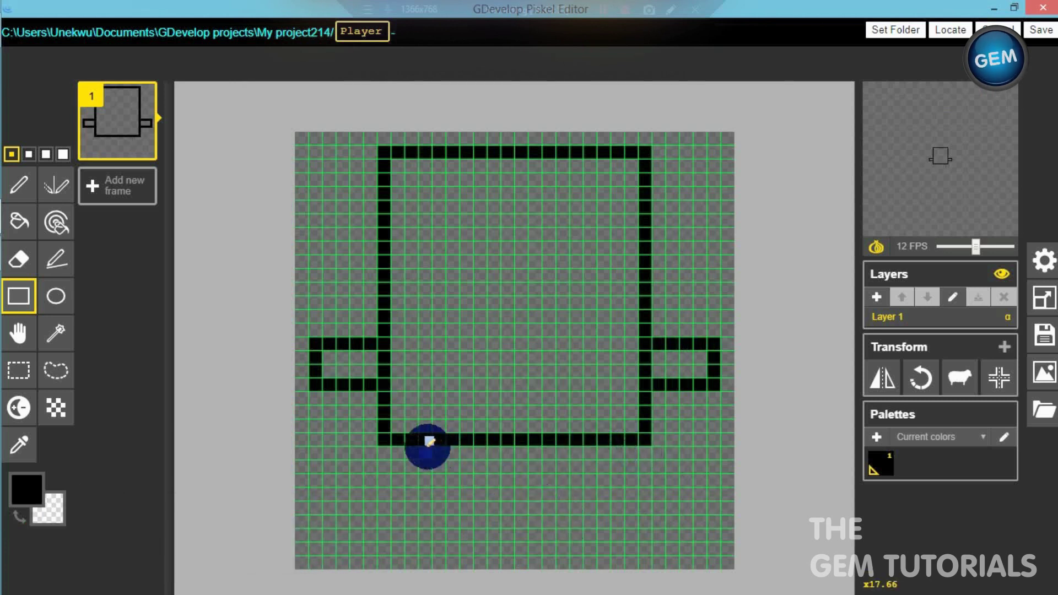
{"action": "left_click_drag", "start_coordinate": [430, 440], "coordinate": [484, 545]}
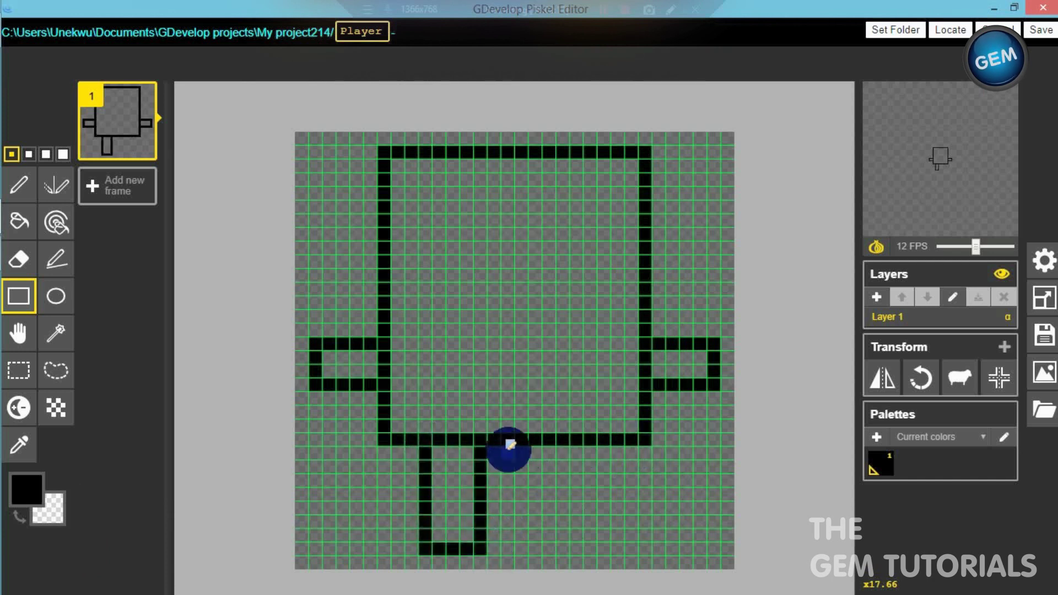
{"action": "left_click_drag", "start_coordinate": [610, 441], "coordinate": [555, 548]}
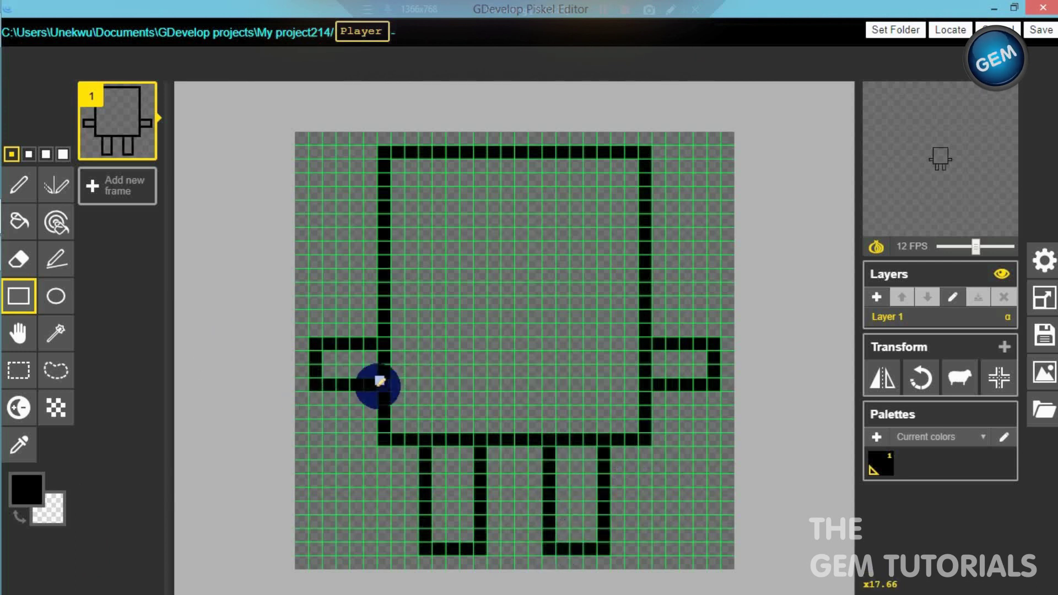
Draw two adjoining rectangular eyes near the top of the body with the Rectangle tool.
{"action": "left_click", "coordinate": [18, 185]}
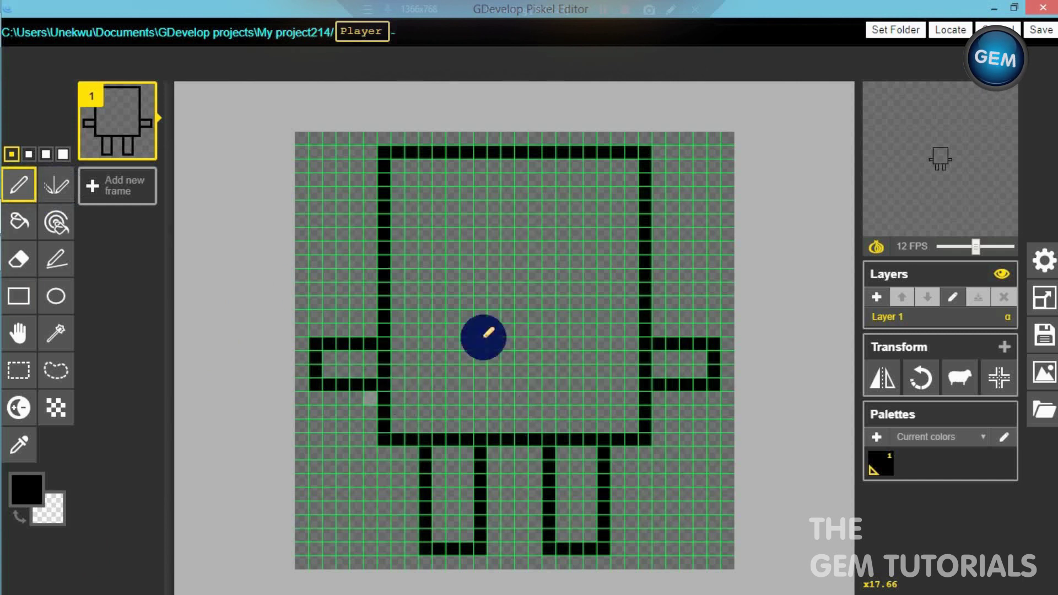
{"action": "left_click", "coordinate": [34, 308]}
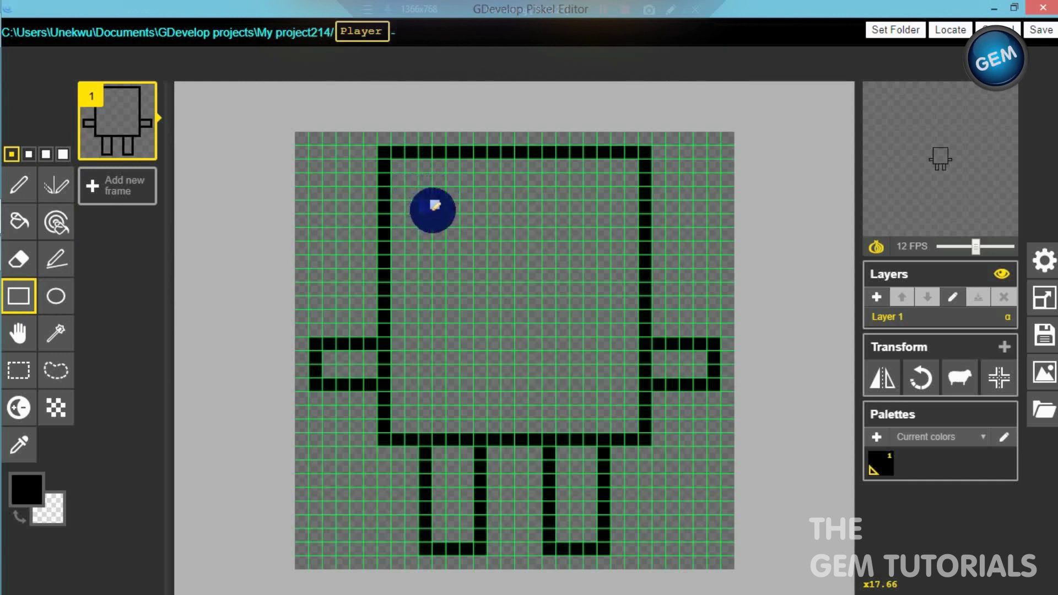
{"action": "left_click_drag", "start_coordinate": [434, 207], "coordinate": [505, 269]}
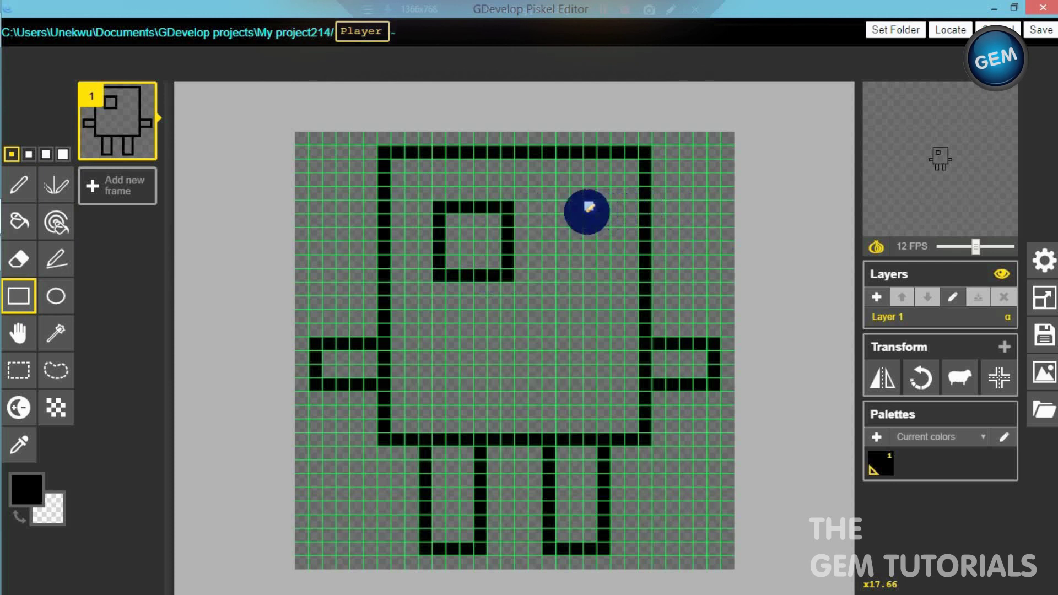
{"action": "mouse_move", "coordinate": [579, 221]}
{"action": "left_mouse_down"}
{"action": "mouse_move", "coordinate": [557, 255]}
{"action": "mouse_move", "coordinate": [521, 270]}
{"action": "left_mouse_up"}
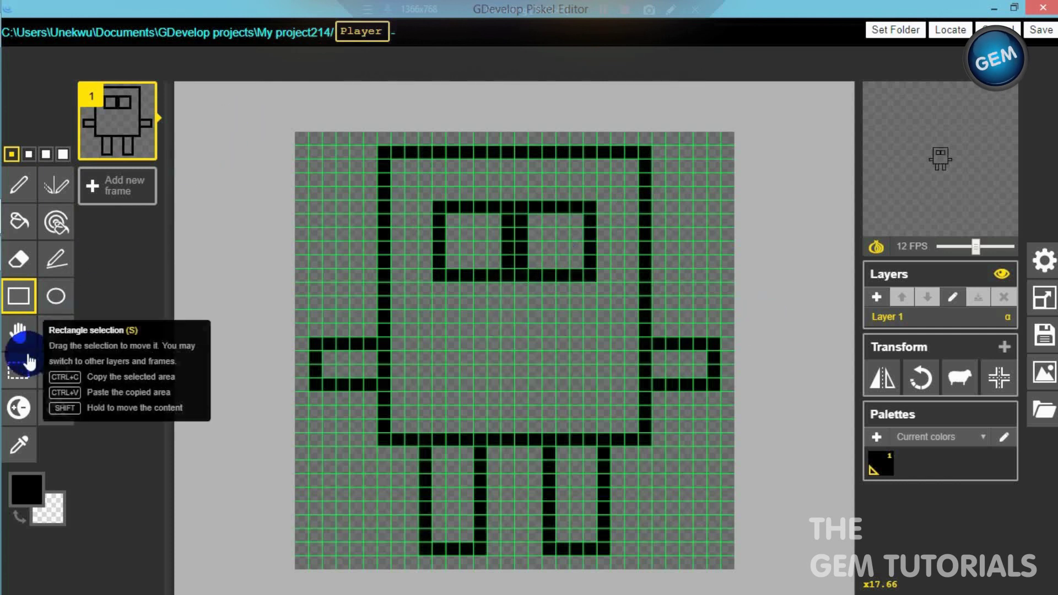
Bucket-fill both eyes with white.
{"action": "left_click", "coordinate": [29, 504]}
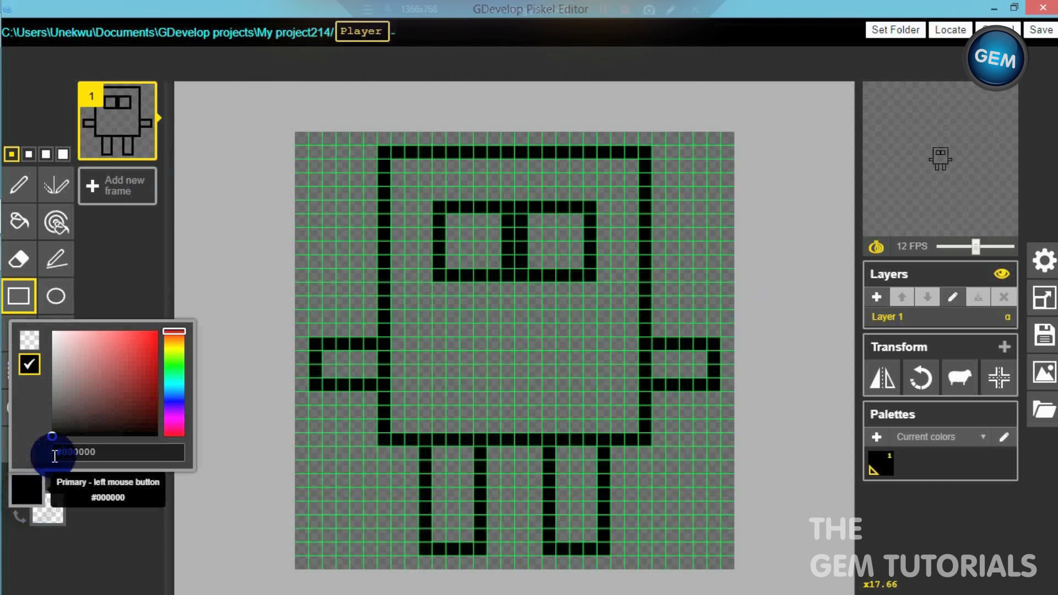
{"action": "left_click", "coordinate": [52, 332]}
{"action": "left_click", "coordinate": [19, 223]}
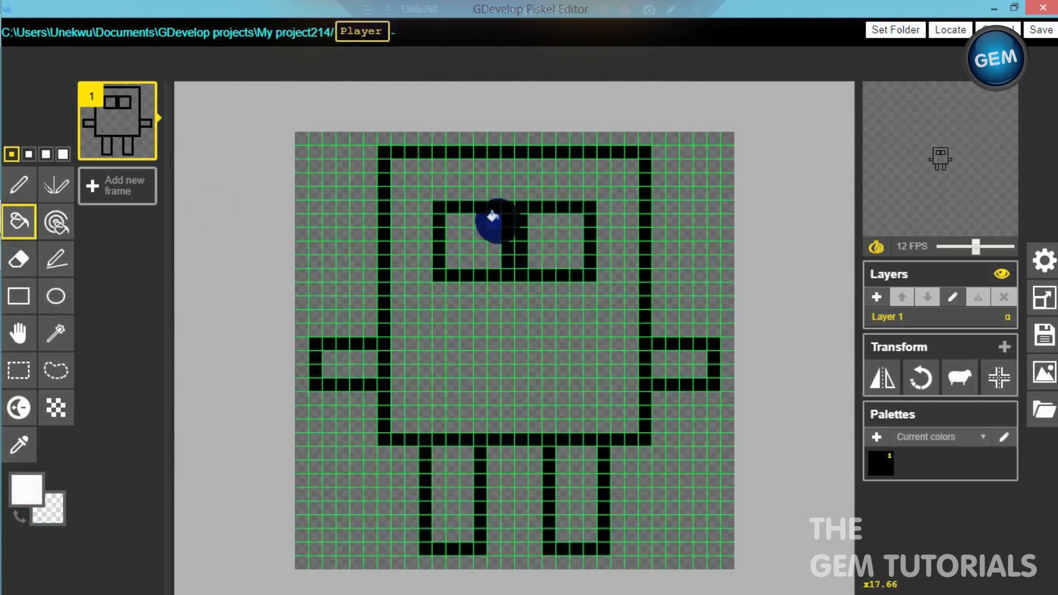
{"action": "left_click", "coordinate": [485, 230]}
{"action": "left_click", "coordinate": [551, 234]}
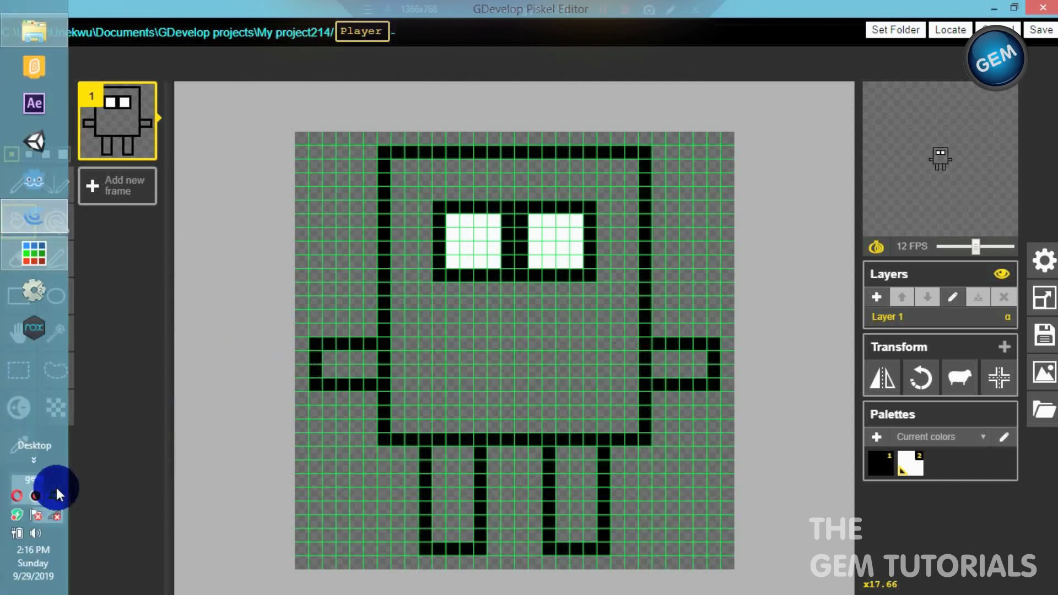
Set the colour to #0083ff and bucket-fill the body and arms blue.
{"action": "left_click", "coordinate": [26, 490]}
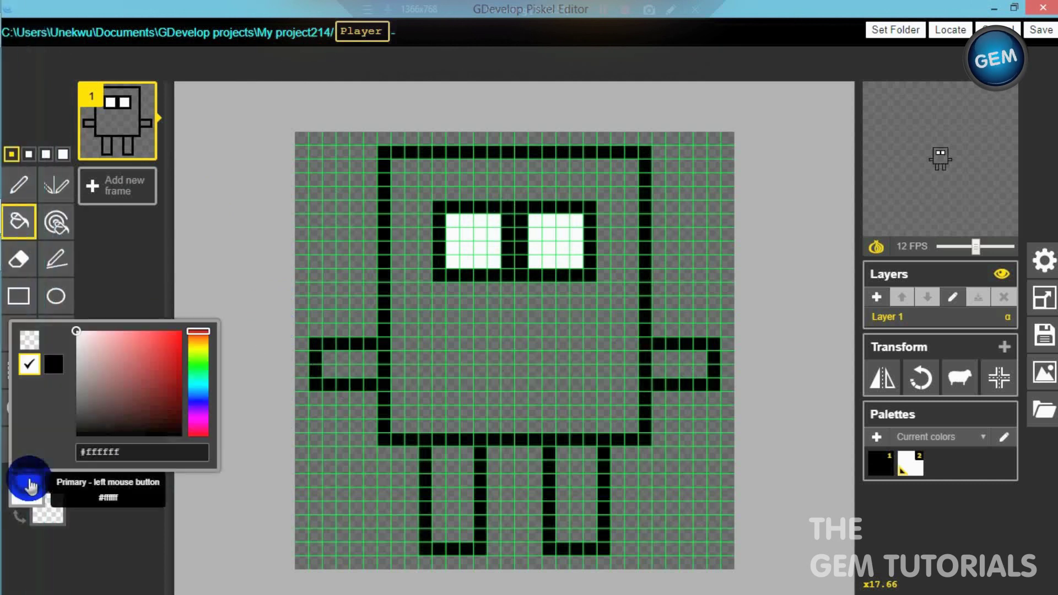
{"action": "double_click", "coordinate": [134, 451]}
{"action": "type", "text": "0083ff"}
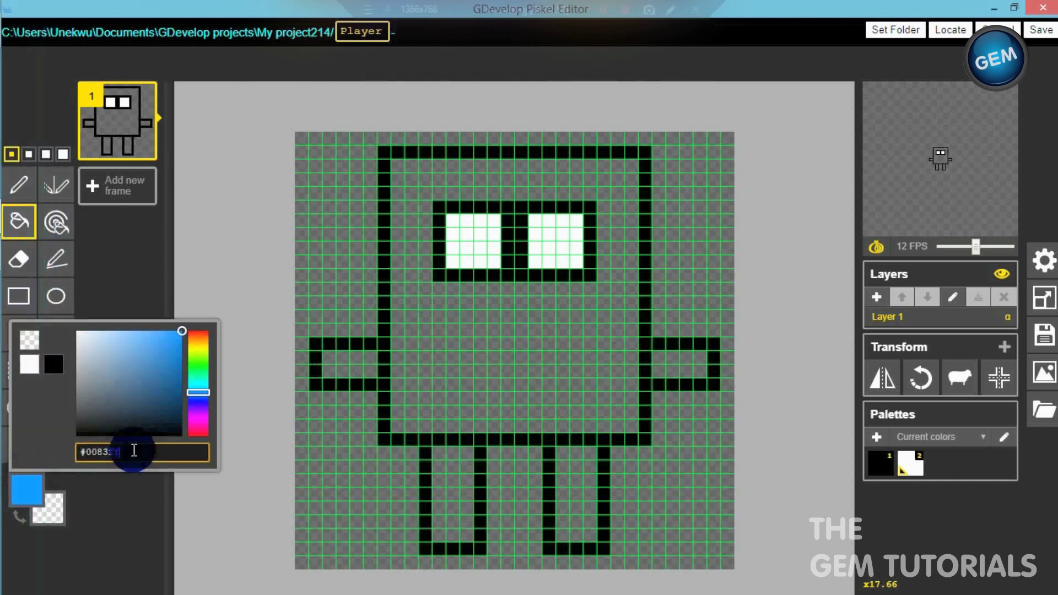
{"action": "left_click", "coordinate": [24, 225]}
{"action": "left_click", "coordinate": [467, 372]}
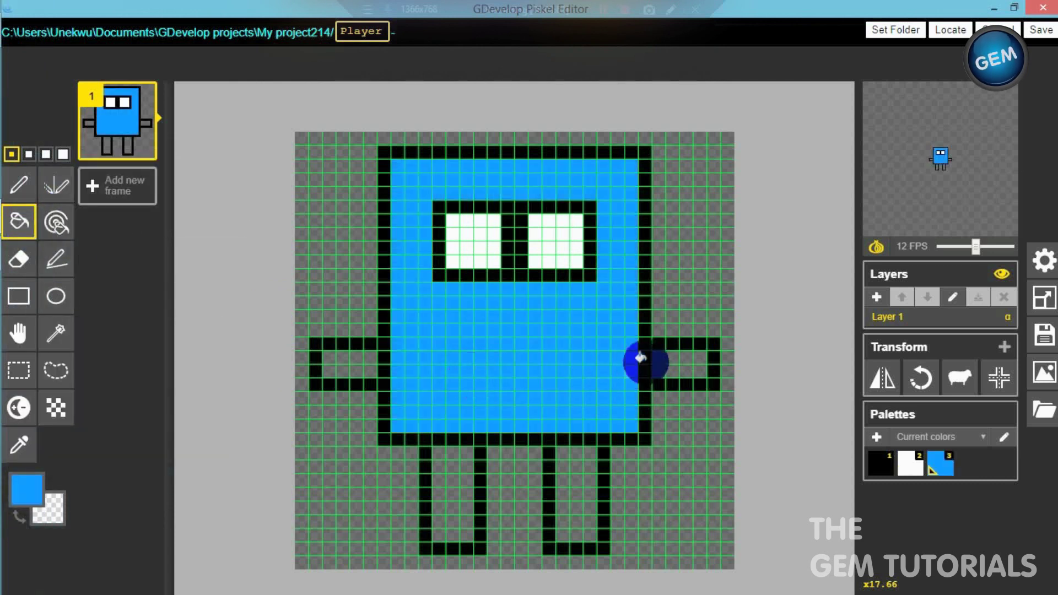
{"action": "left_click", "coordinate": [681, 363]}
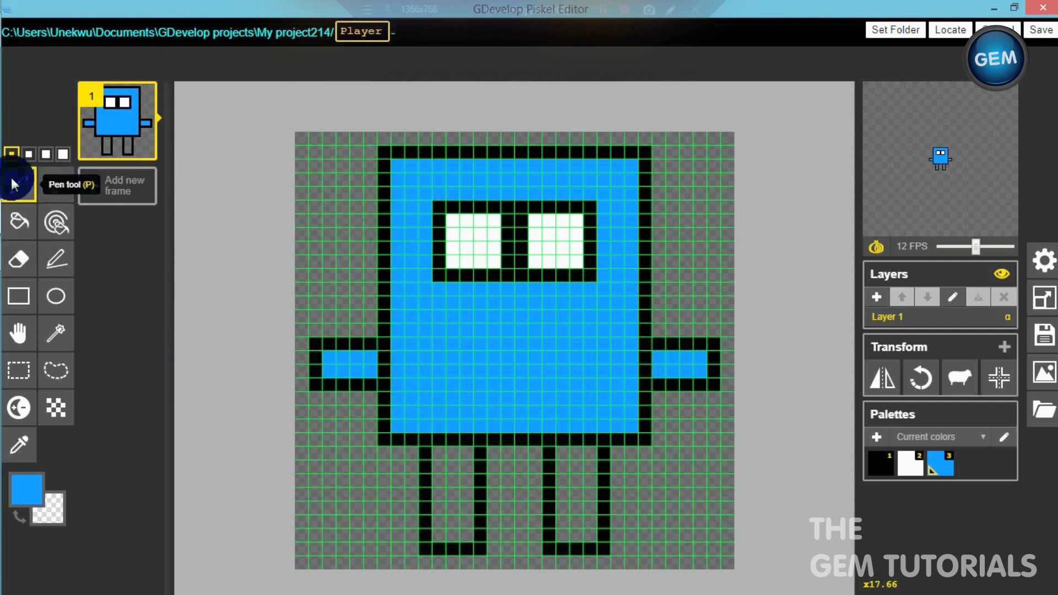
{"action": "left_click", "coordinate": [402, 413]}
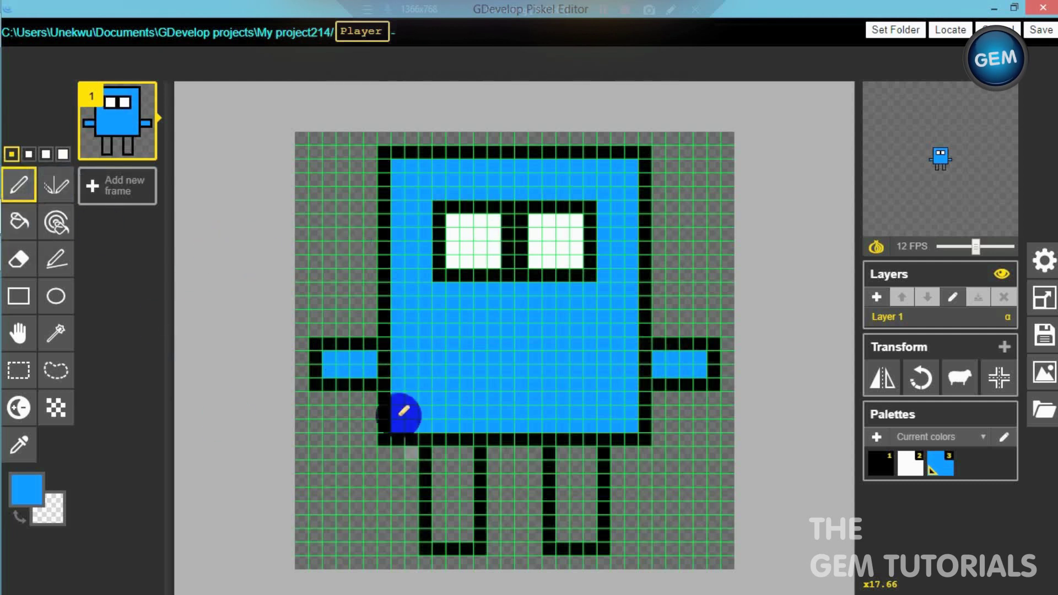
{"action": "left_click", "coordinate": [25, 489]}
Draw a dark orange belt line across the lower body, redoing the first stroke.
{"action": "mouse_move", "coordinate": [187, 397]}
{"action": "left_mouse_down"}
{"action": "mouse_move", "coordinate": [203, 338]}
{"action": "mouse_move", "coordinate": [186, 339]}
{"action": "mouse_move", "coordinate": [184, 354]}
{"action": "left_mouse_up"}
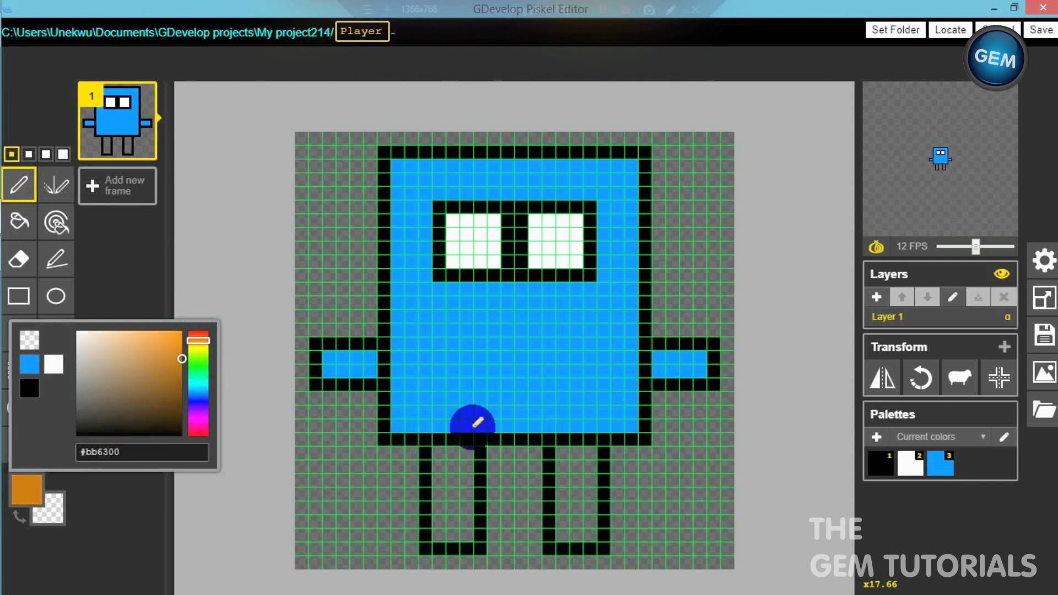
{"action": "left_click_drag", "start_coordinate": [396, 400], "coordinate": [607, 399]}
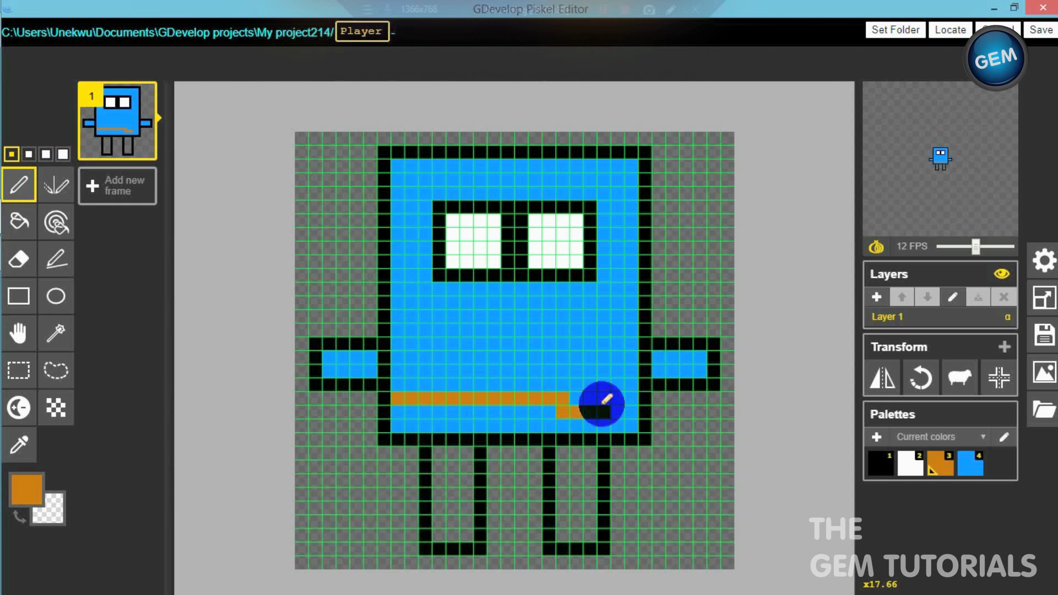
{"action": "key", "text": "ctrl+z"}
{"action": "left_click_drag", "start_coordinate": [392, 398], "coordinate": [637, 396]}
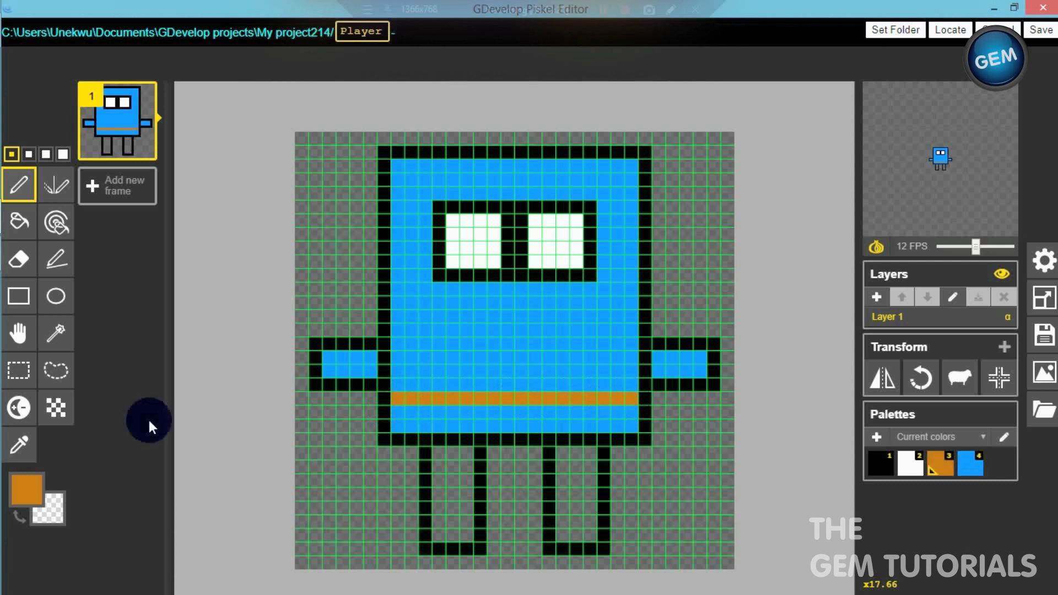
Bucket-fill the band below the belt and both legs with a lighter orange.
{"action": "left_click", "coordinate": [28, 488]}
{"action": "mouse_move", "coordinate": [185, 369]}
{"action": "left_mouse_down"}
{"action": "mouse_move", "coordinate": [182, 338]}
{"action": "mouse_move", "coordinate": [152, 342]}
{"action": "left_mouse_up"}
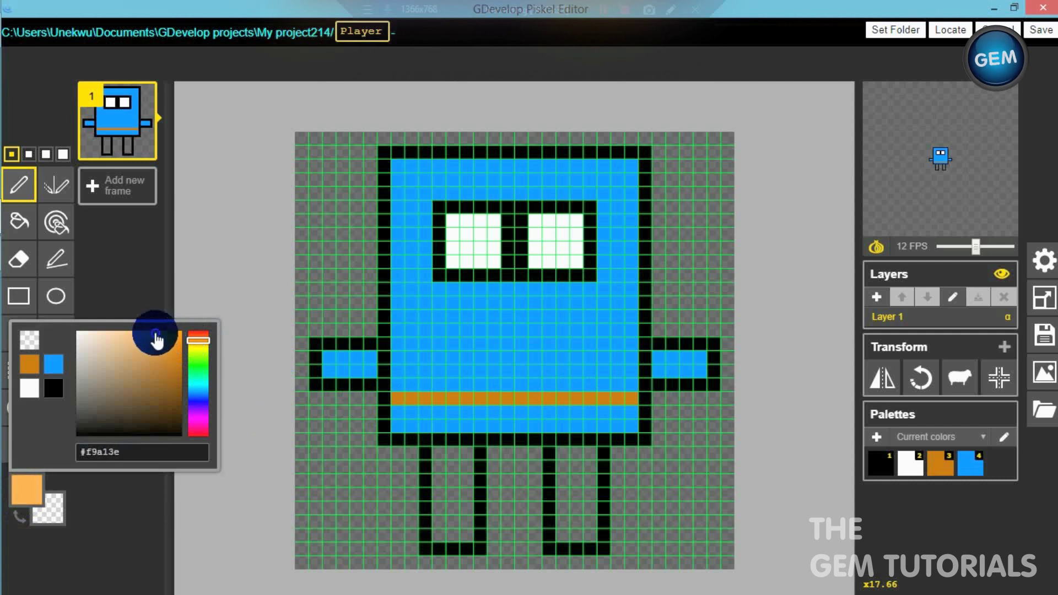
{"action": "left_click", "coordinate": [21, 221]}
{"action": "left_click", "coordinate": [409, 413]}
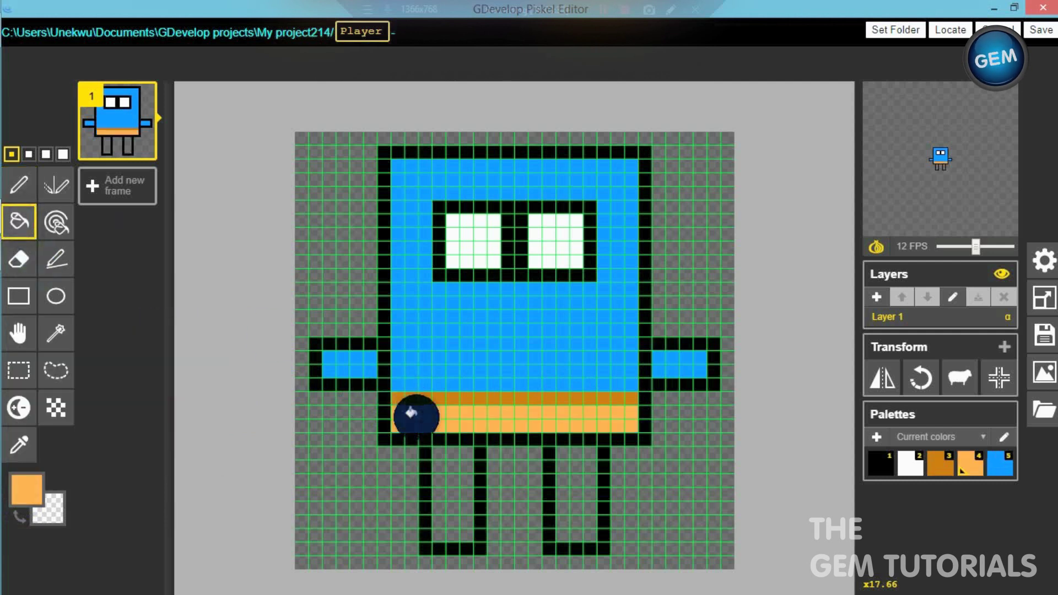
{"action": "left_click", "coordinate": [578, 488]}
{"action": "left_click", "coordinate": [472, 493]}
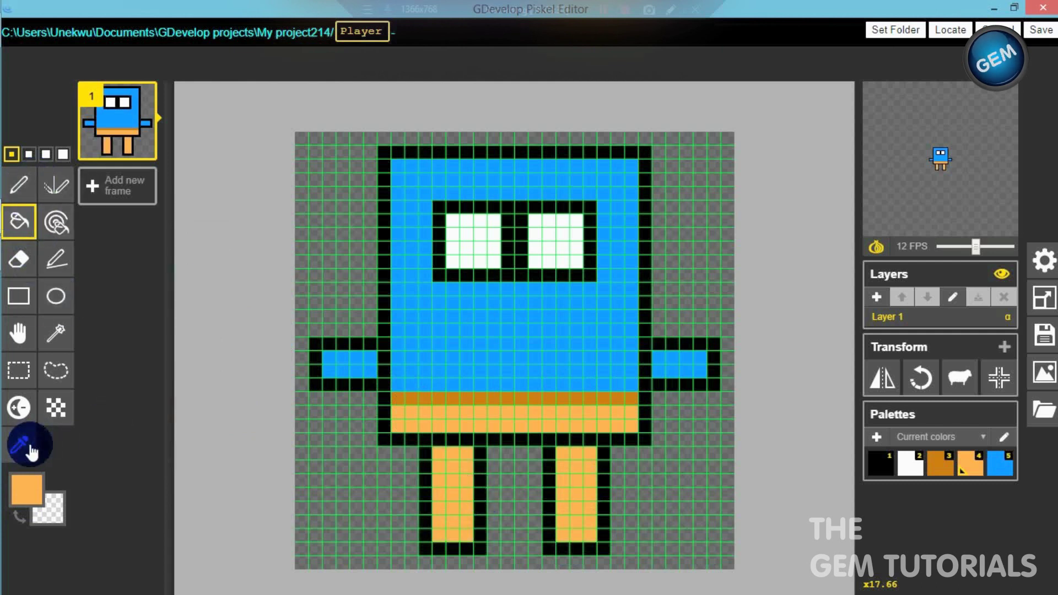
Paint the bottom of each leg dark orange as feet.
{"action": "left_click", "coordinate": [22, 218]}
{"action": "left_click", "coordinate": [18, 185]}
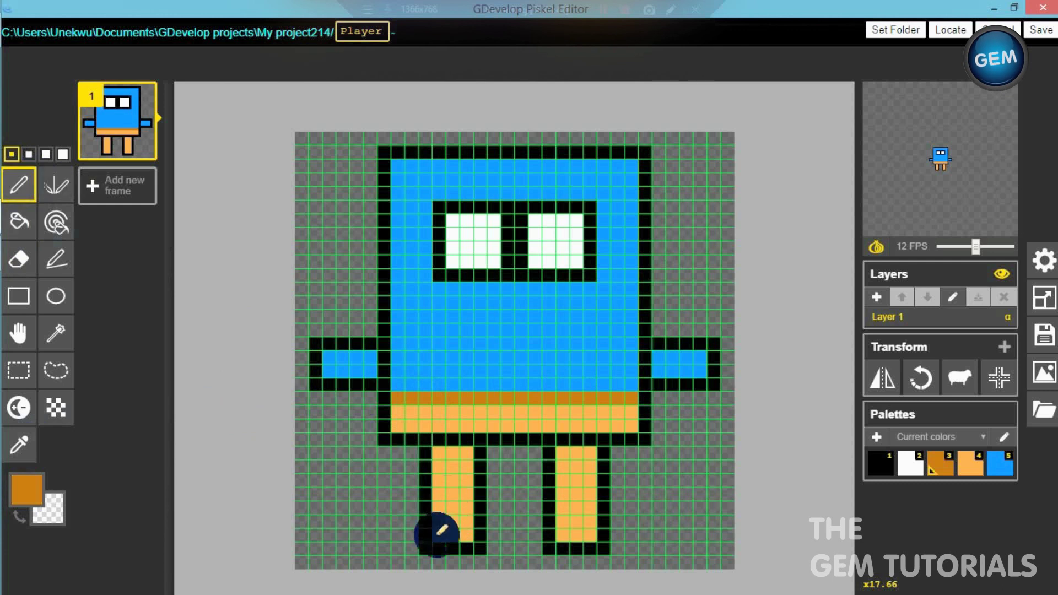
{"action": "left_click_drag", "start_coordinate": [441, 532], "coordinate": [466, 535]}
{"action": "left_click_drag", "start_coordinate": [560, 535], "coordinate": [589, 536]}
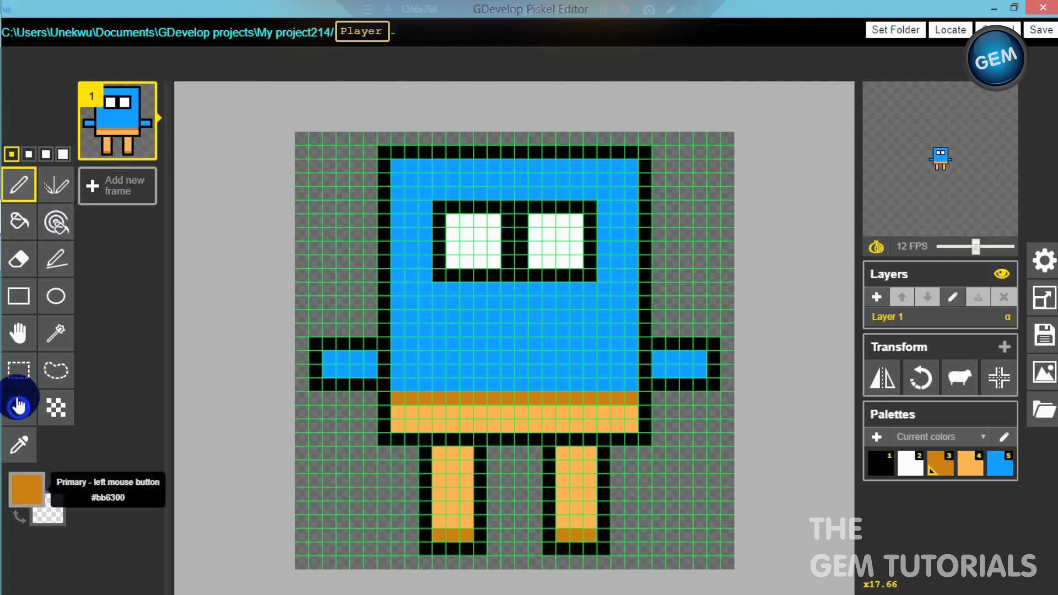
Sample the body blue, lighten it, and paint a small light-blue pupil in each eye.
{"action": "left_click", "coordinate": [18, 444]}
{"action": "left_click", "coordinate": [432, 348]}
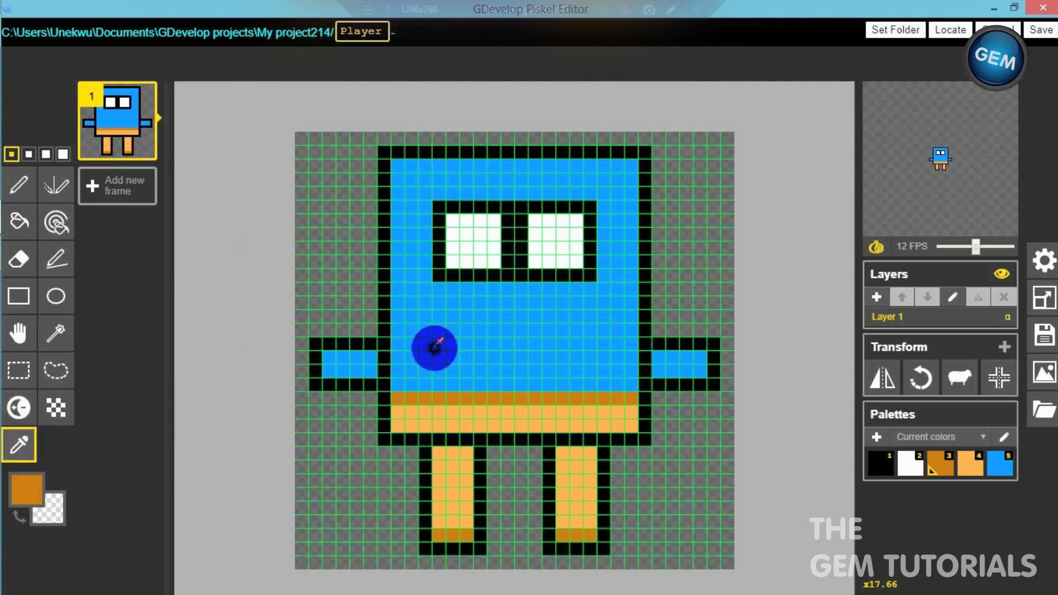
{"action": "left_click", "coordinate": [36, 489]}
{"action": "left_click", "coordinate": [147, 334]}
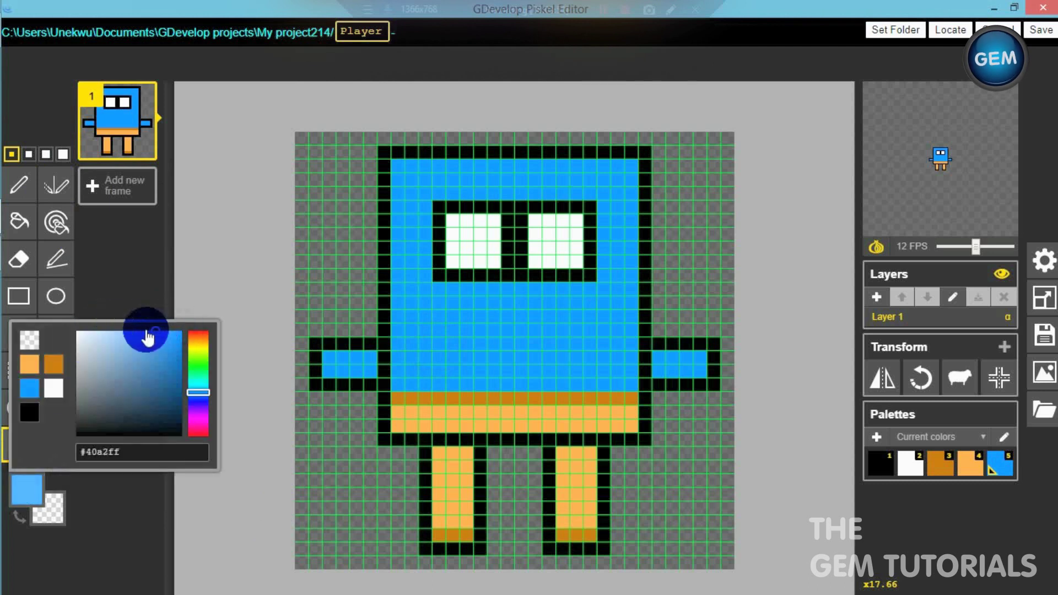
{"action": "left_click", "coordinate": [19, 184]}
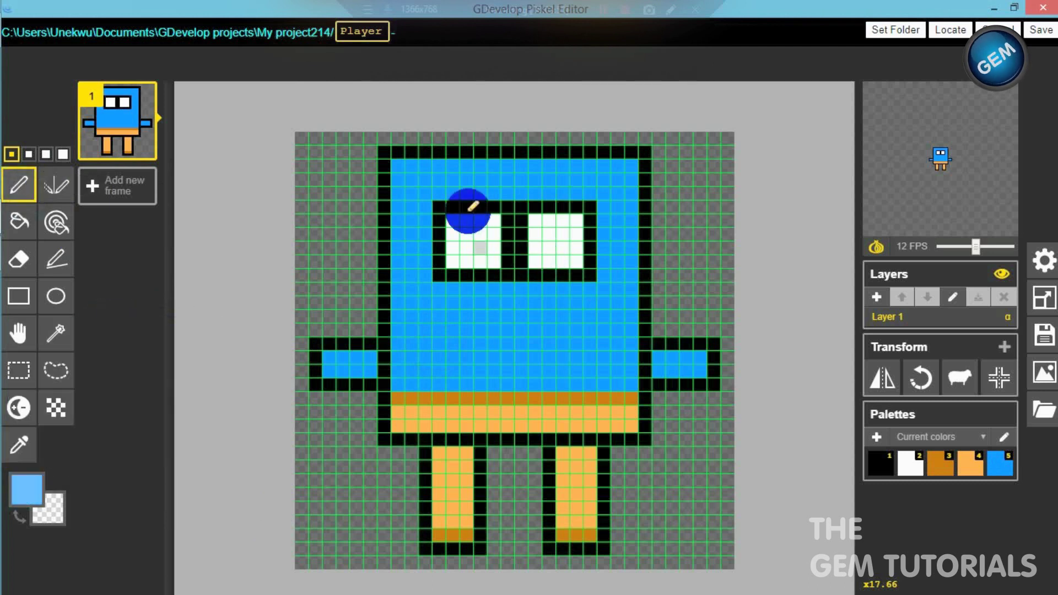
{"action": "left_click_drag", "start_coordinate": [471, 230], "coordinate": [484, 240]}
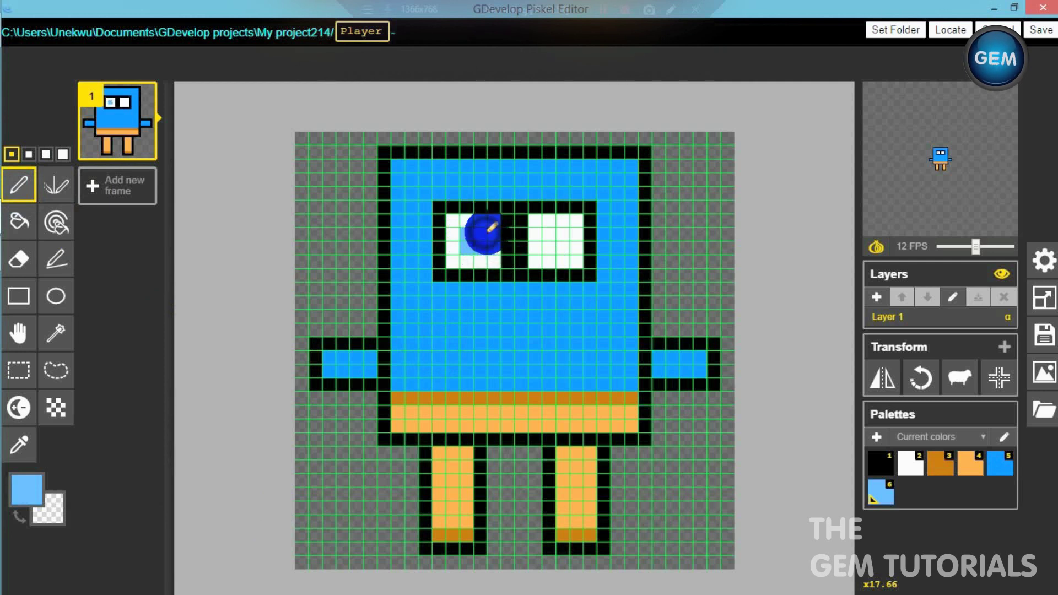
{"action": "left_click_drag", "start_coordinate": [550, 244], "coordinate": [559, 236]}
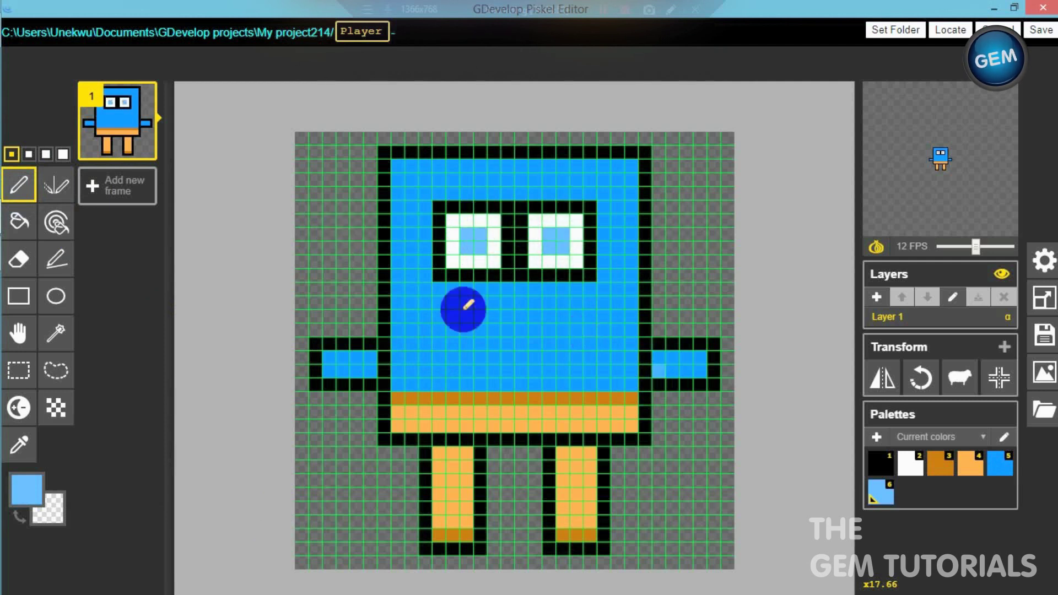
Draw a mouth rectangle below the eyes and fill it with darker blue.
{"action": "left_click", "coordinate": [19, 298]}
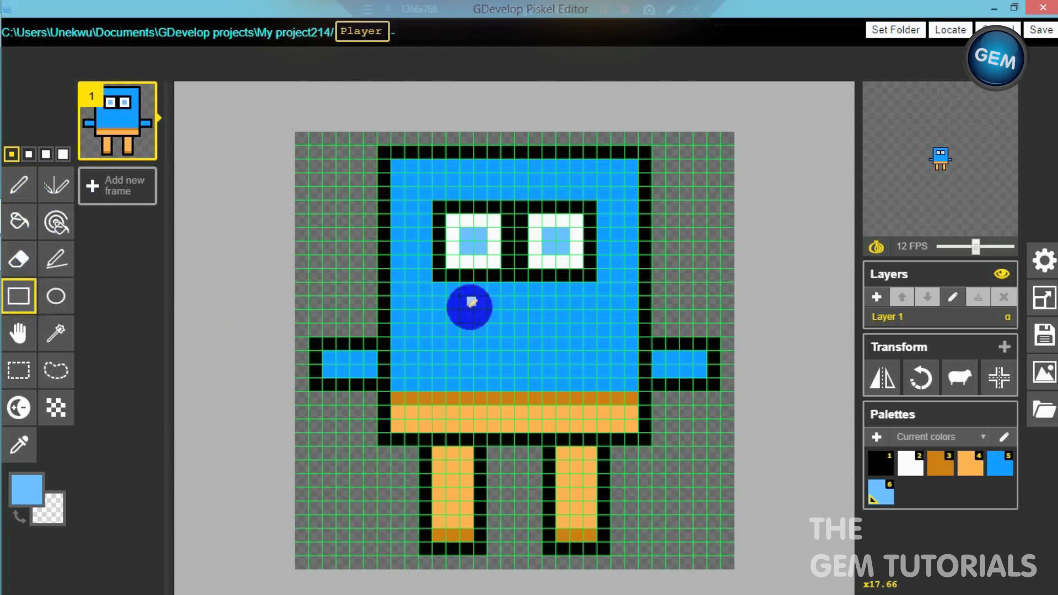
{"action": "left_click_drag", "start_coordinate": [471, 302], "coordinate": [560, 326]}
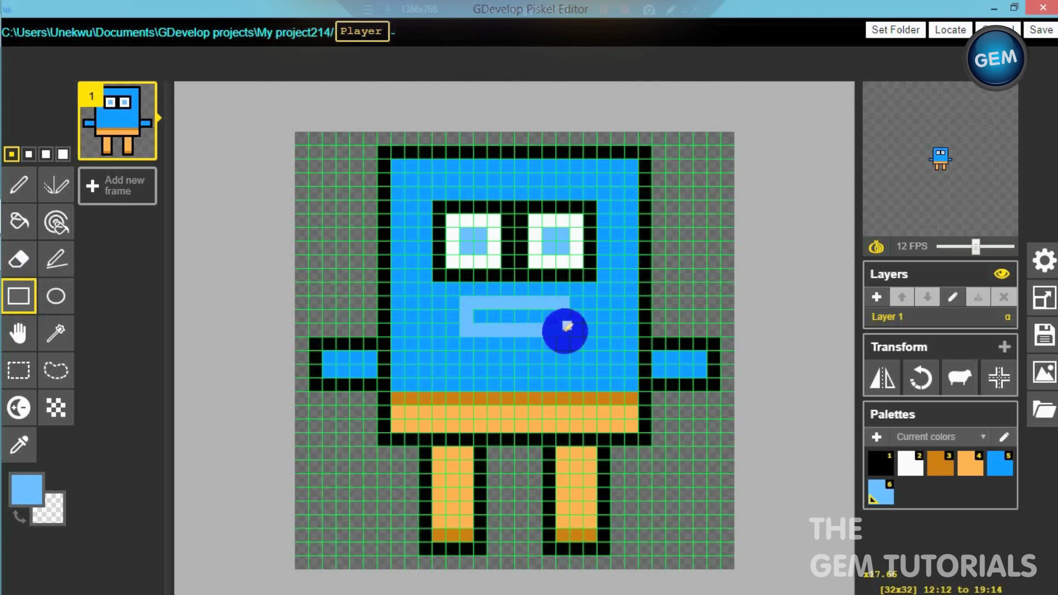
{"action": "left_click_drag", "start_coordinate": [564, 327], "coordinate": [565, 327]}
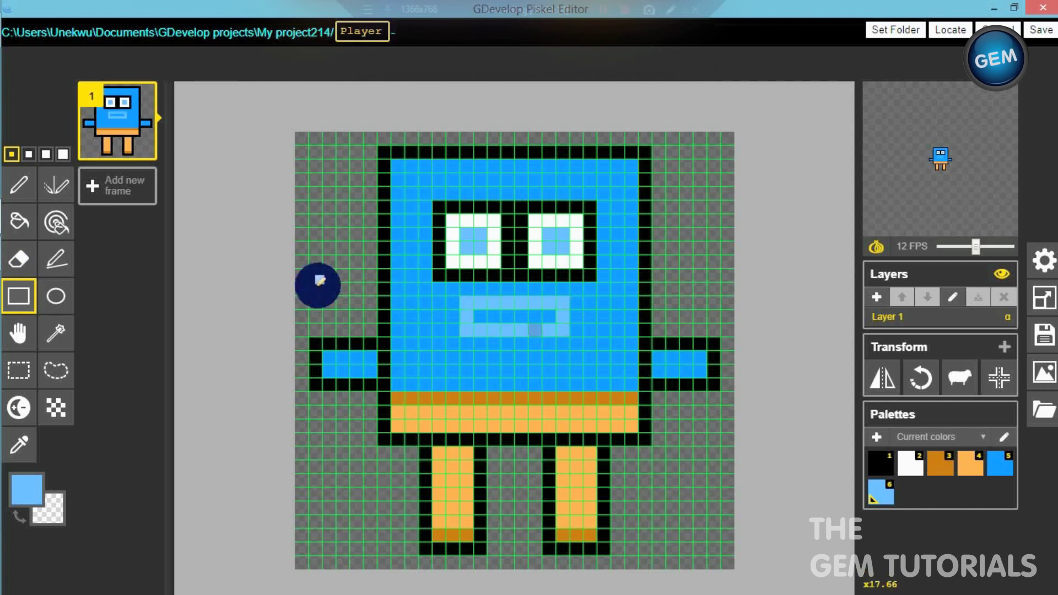
{"action": "left_click", "coordinate": [23, 495]}
{"action": "left_click", "coordinate": [151, 342]}
{"action": "left_click_drag", "start_coordinate": [176, 327], "coordinate": [198, 356]}
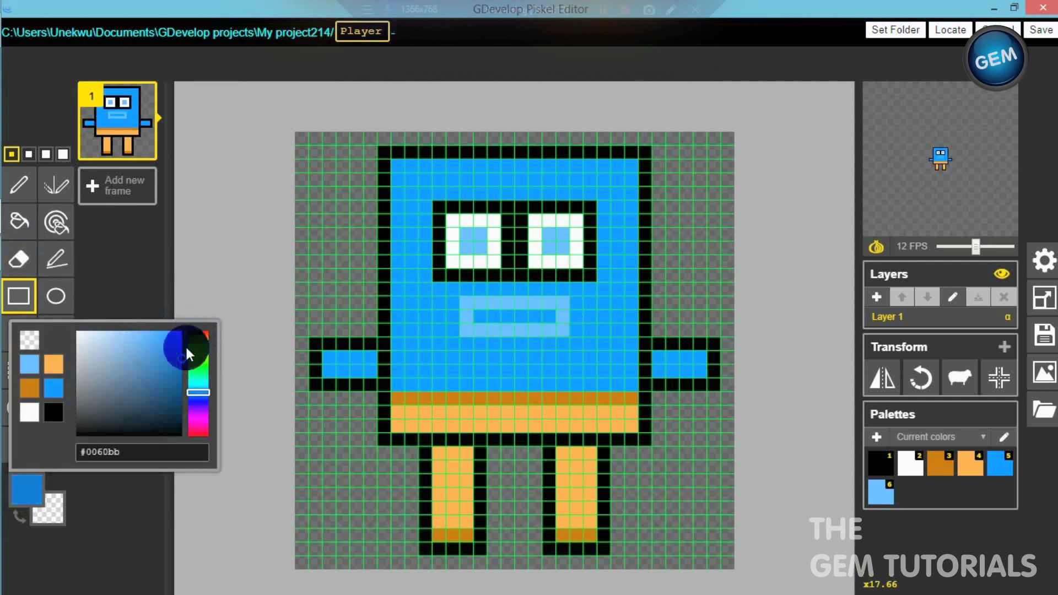
{"action": "left_click", "coordinate": [32, 234]}
{"action": "left_click", "coordinate": [518, 327]}
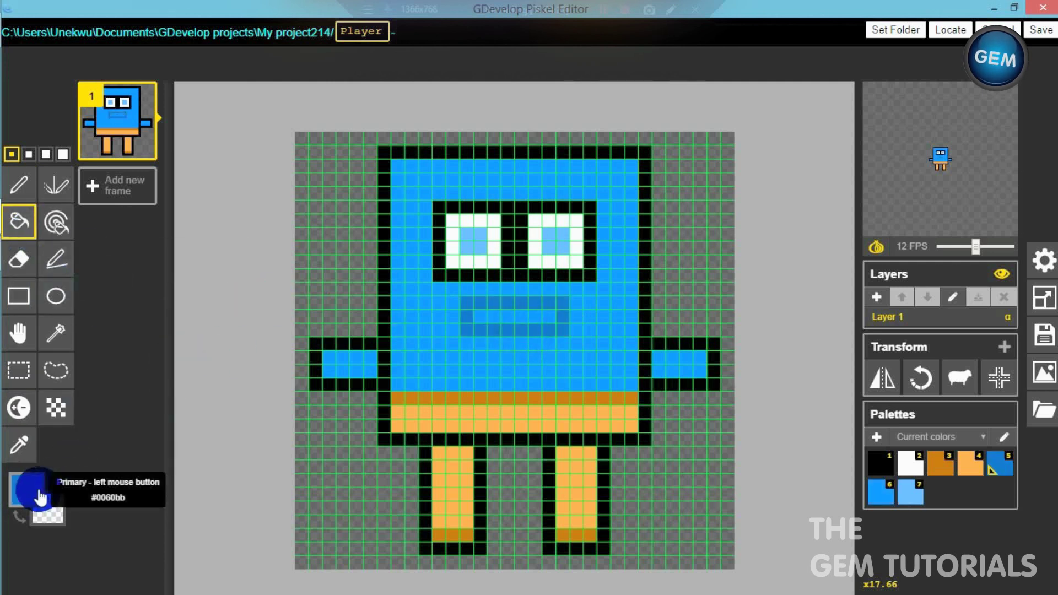
Fill the mouth's inside with white and draw light grey teeth pixels across it.
{"action": "left_click", "coordinate": [44, 495]}
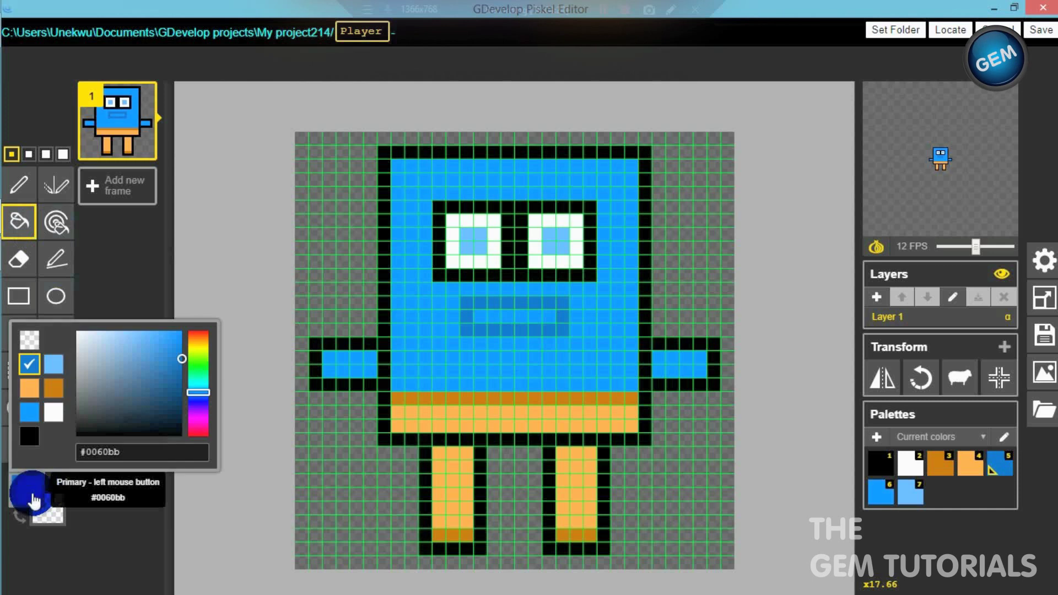
{"action": "left_click", "coordinate": [57, 411]}
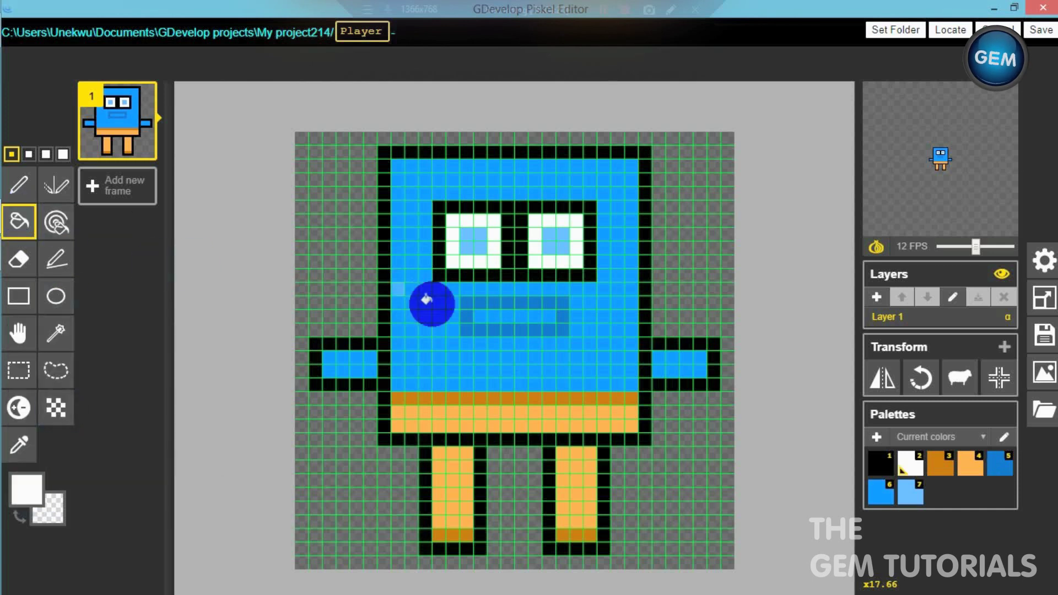
{"action": "left_click", "coordinate": [488, 317]}
{"action": "left_click", "coordinate": [27, 489]}
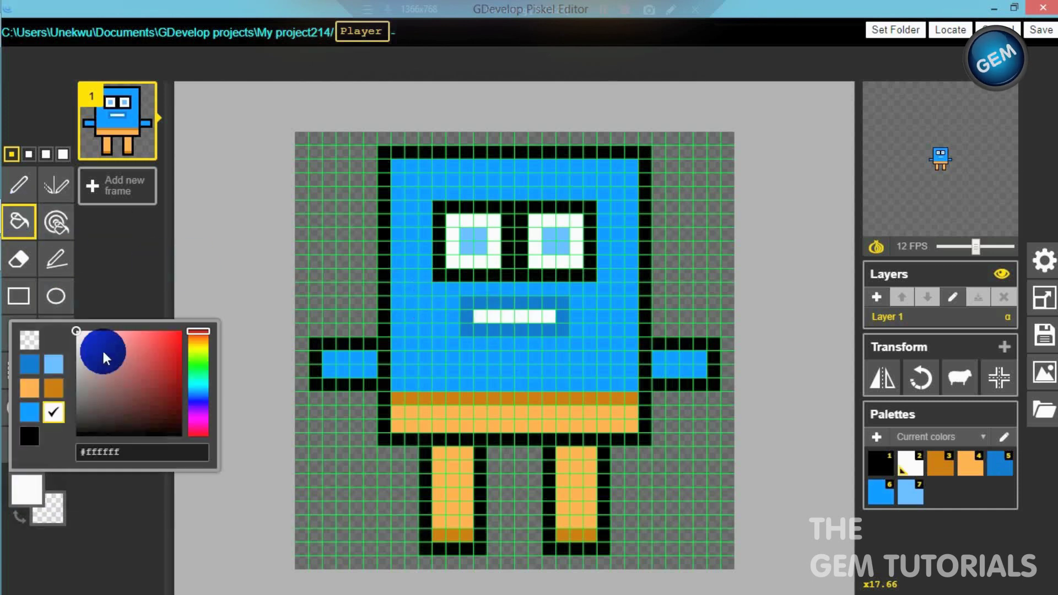
{"action": "left_click_drag", "start_coordinate": [80, 342], "coordinate": [77, 356]}
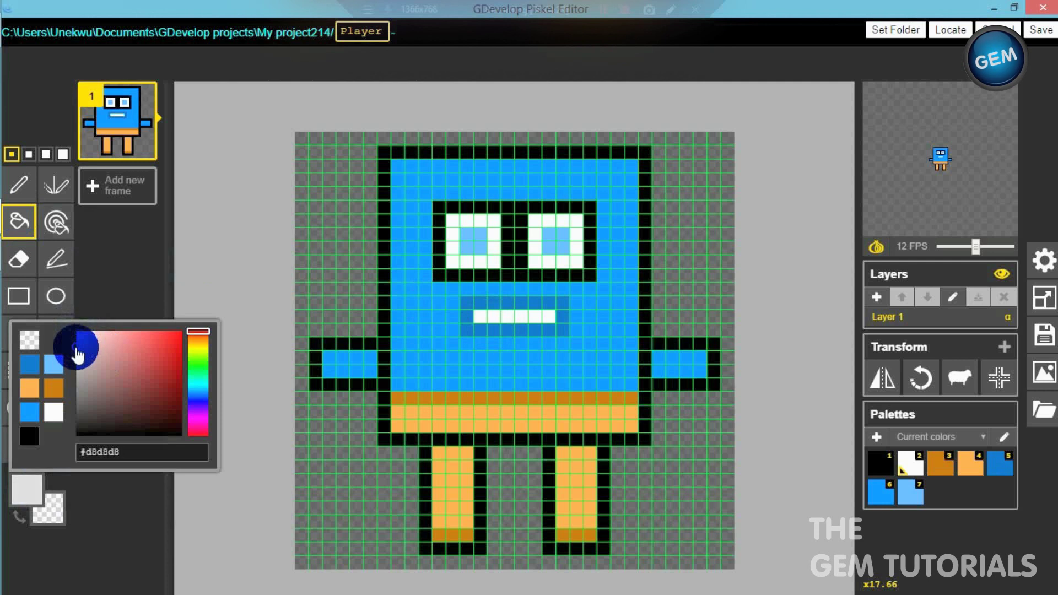
{"action": "left_click", "coordinate": [19, 185]}
{"action": "mouse_move", "coordinate": [465, 319]}
{"action": "left_mouse_down"}
{"action": "mouse_move", "coordinate": [505, 321]}
{"action": "mouse_move", "coordinate": [477, 332]}
{"action": "left_mouse_up"}
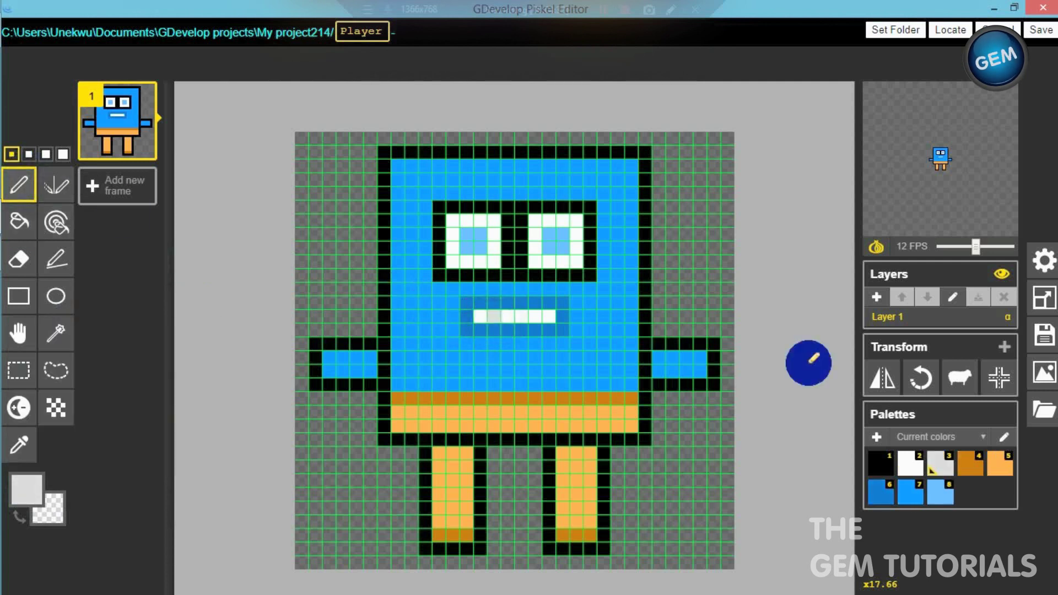
Replace the empty second frame with a duplicate of frame 1.
{"action": "left_click", "coordinate": [117, 186]}
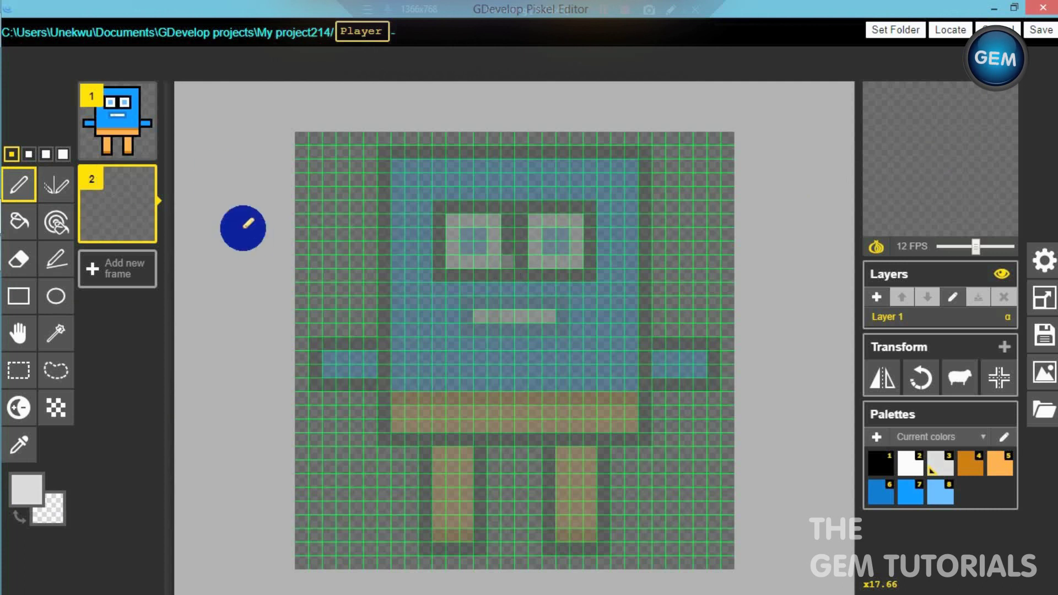
{"action": "left_click", "coordinate": [876, 250]}
{"action": "left_click", "coordinate": [875, 251]}
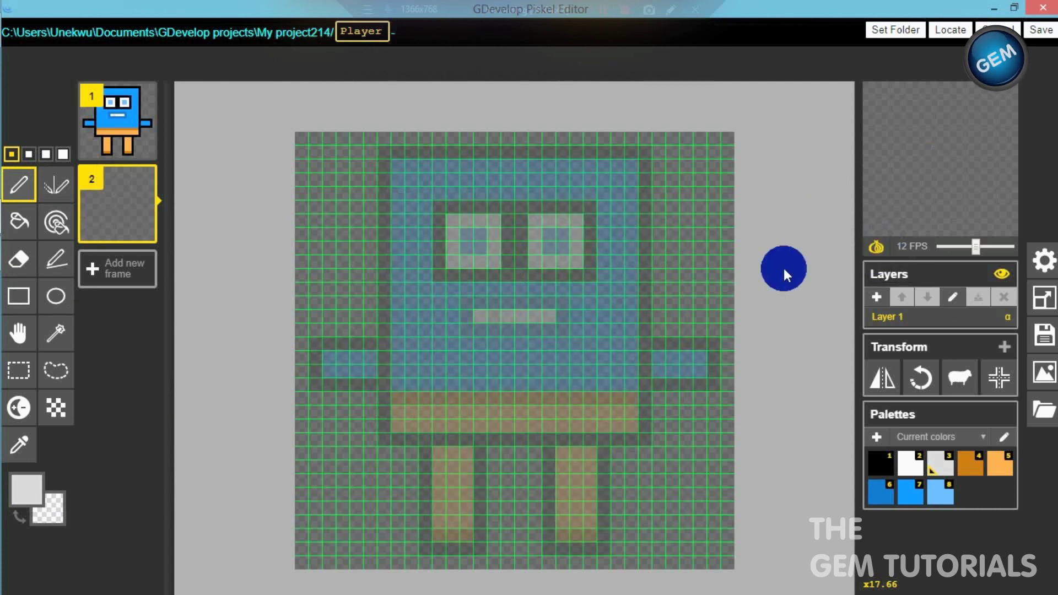
{"action": "left_click", "coordinate": [121, 119]}
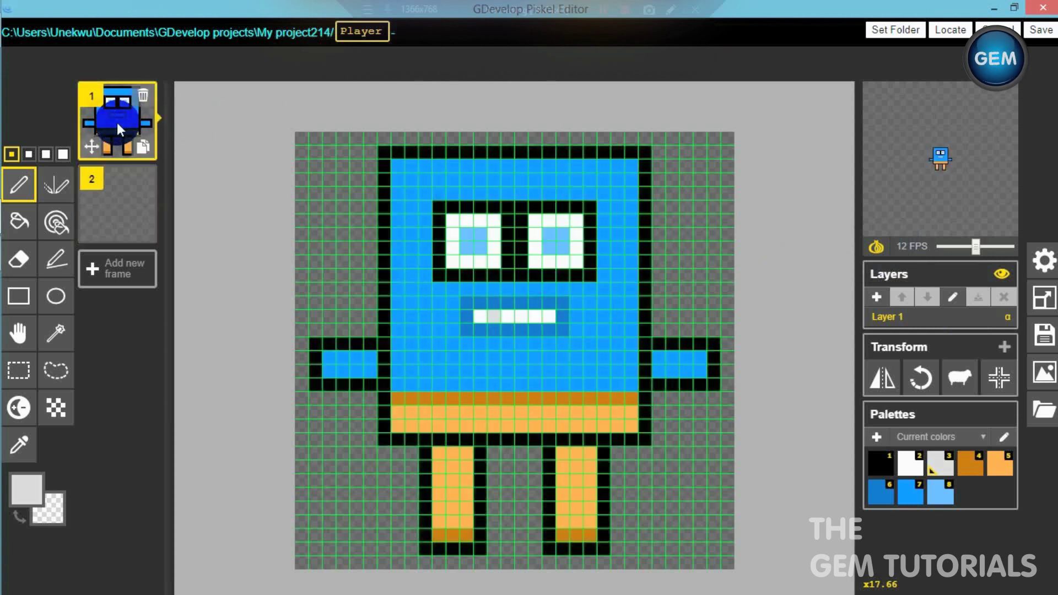
{"action": "left_click", "coordinate": [123, 188]}
{"action": "left_click", "coordinate": [495, 226]}
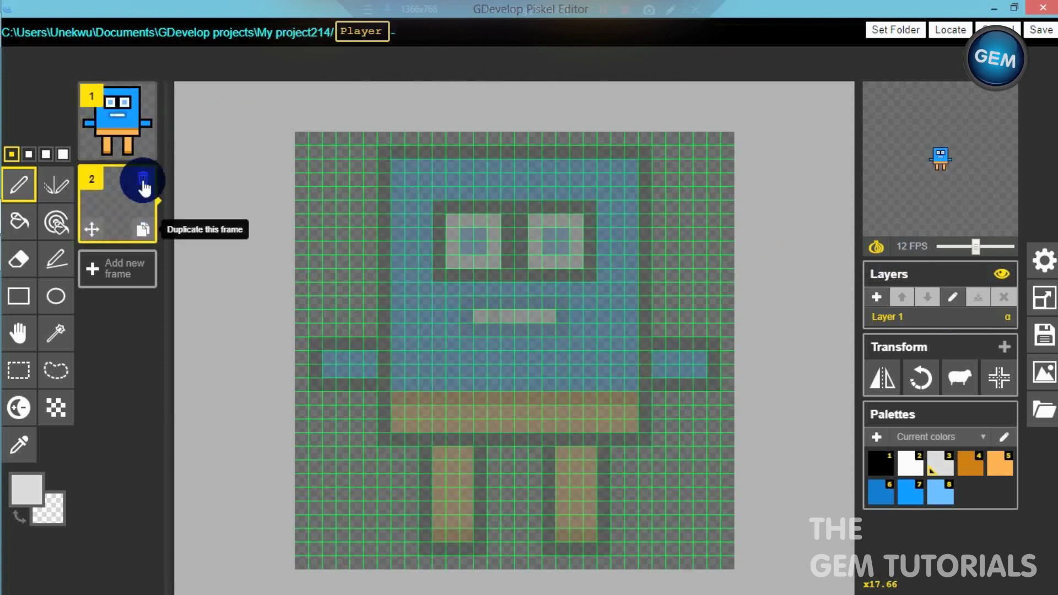
{"action": "left_click", "coordinate": [143, 179]}
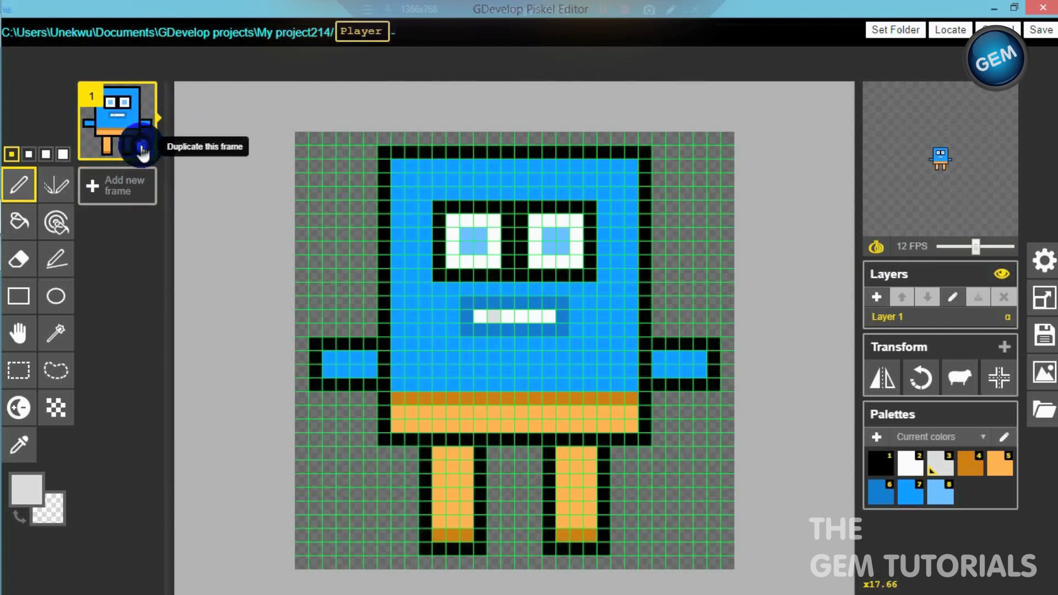
{"action": "left_click", "coordinate": [143, 147]}
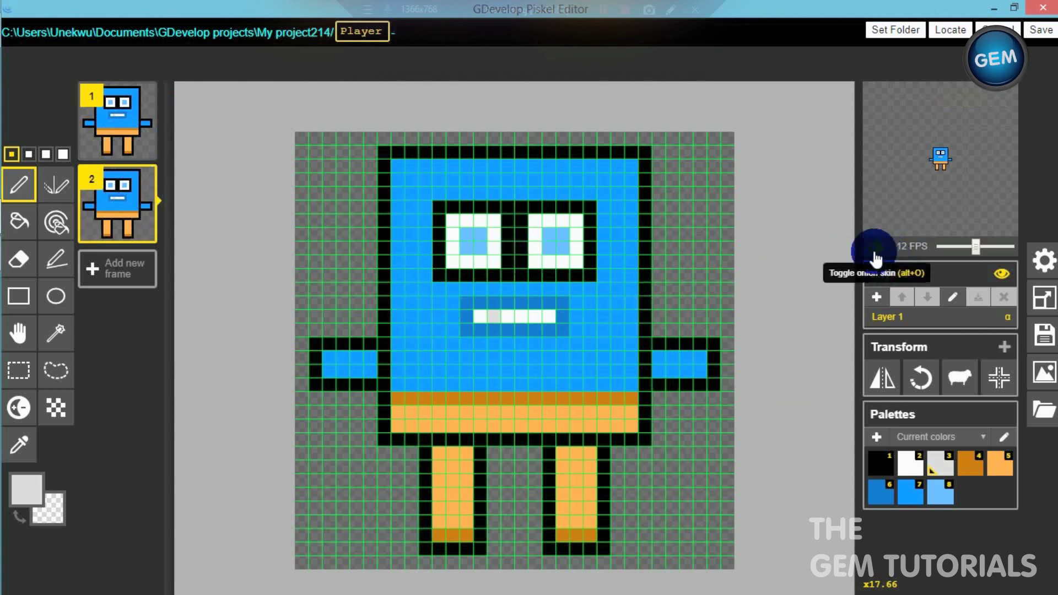
Erase the lower legs in frame 2 with a 4 px eraser, leaving short stubs.
{"action": "left_click", "coordinate": [20, 258]}
{"action": "left_click", "coordinate": [63, 156]}
{"action": "mouse_move", "coordinate": [441, 479]}
{"action": "left_mouse_down"}
{"action": "mouse_move", "coordinate": [434, 506]}
{"action": "mouse_move", "coordinate": [469, 493]}
{"action": "mouse_move", "coordinate": [467, 520]}
{"action": "mouse_move", "coordinate": [427, 554]}
{"action": "mouse_move", "coordinate": [586, 553]}
{"action": "mouse_move", "coordinate": [601, 531]}
{"action": "mouse_move", "coordinate": [583, 527]}
{"action": "mouse_move", "coordinate": [576, 498]}
{"action": "mouse_move", "coordinate": [594, 494]}
{"action": "mouse_move", "coordinate": [590, 531]}
{"action": "left_mouse_up"}
{"action": "left_click", "coordinate": [107, 248]}
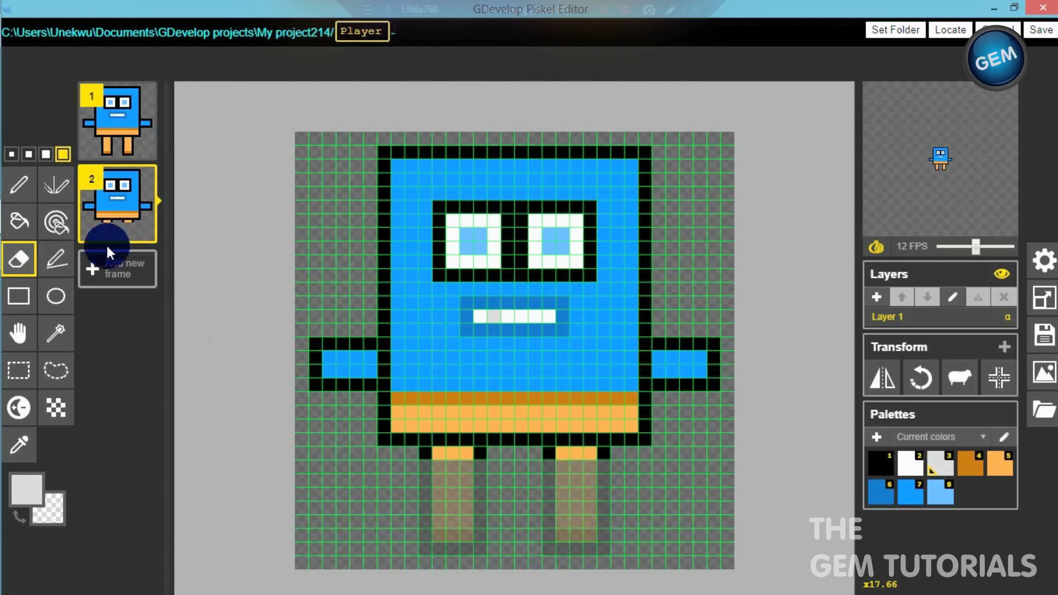
Set the pen to single-pixel size and pick black from the body outline.
{"action": "left_click", "coordinate": [11, 154]}
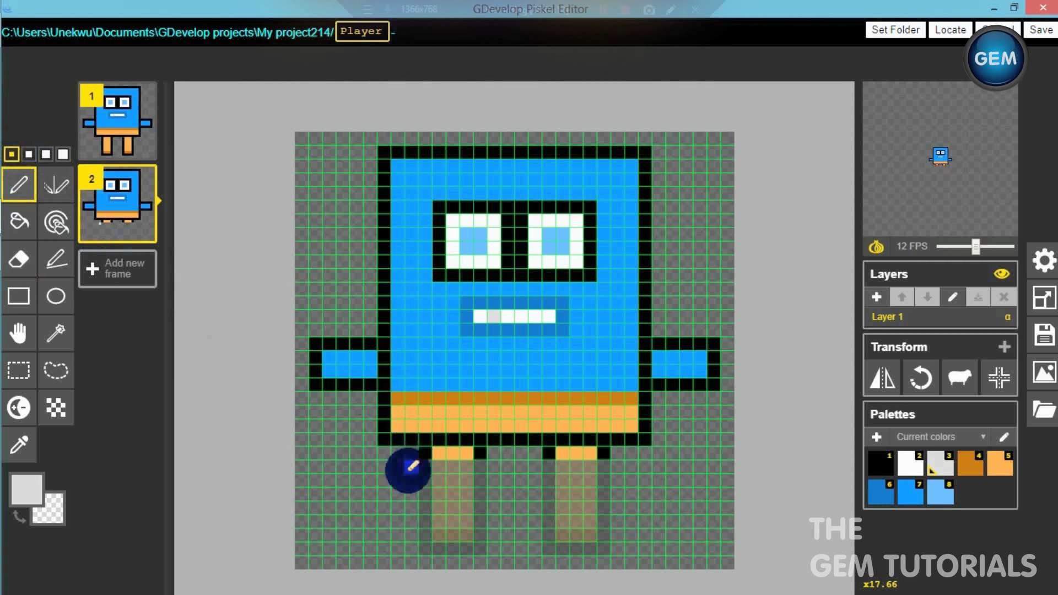
{"action": "left_click", "coordinate": [411, 466]}
{"action": "left_click", "coordinate": [27, 453]}
{"action": "left_click", "coordinate": [378, 439]}
{"action": "left_click", "coordinate": [33, 182]}
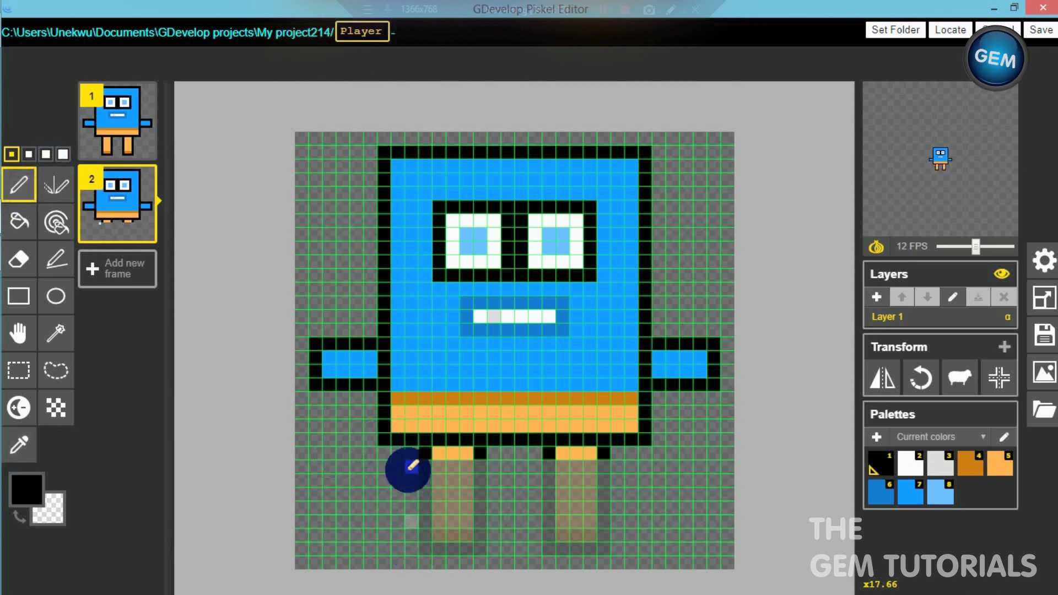
Draw slanted black leg outlines, the left going down-left and the right going down-right.
{"action": "left_click", "coordinate": [411, 466]}
{"action": "left_click", "coordinate": [397, 480]}
{"action": "left_click", "coordinate": [383, 494]}
{"action": "left_click", "coordinate": [370, 507]}
{"action": "left_click", "coordinate": [356, 521]}
{"action": "left_click", "coordinate": [342, 535]}
{"action": "left_click", "coordinate": [330, 549]}
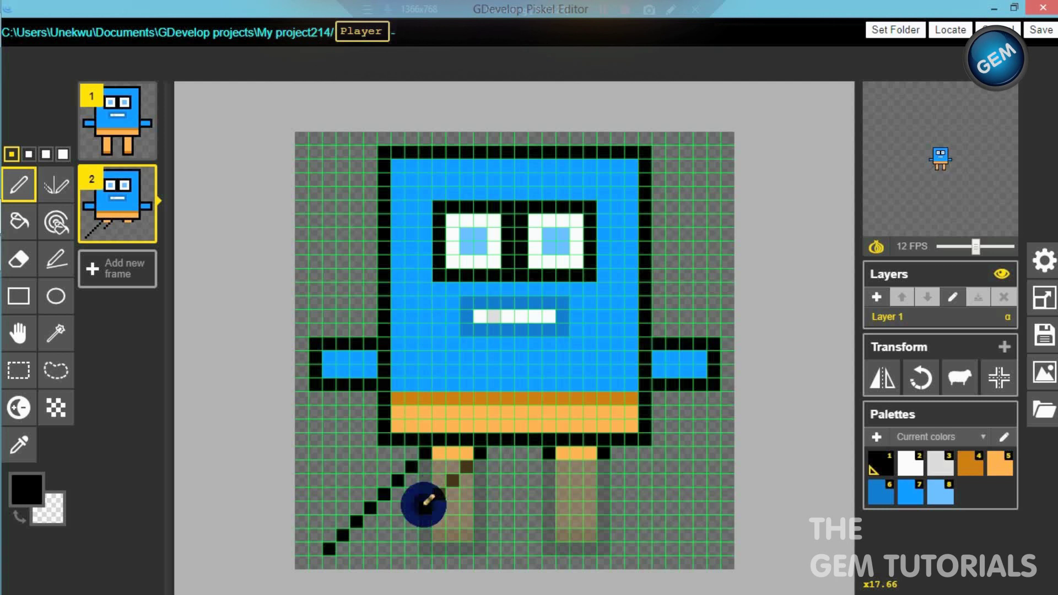
{"action": "left_click", "coordinate": [423, 504]}
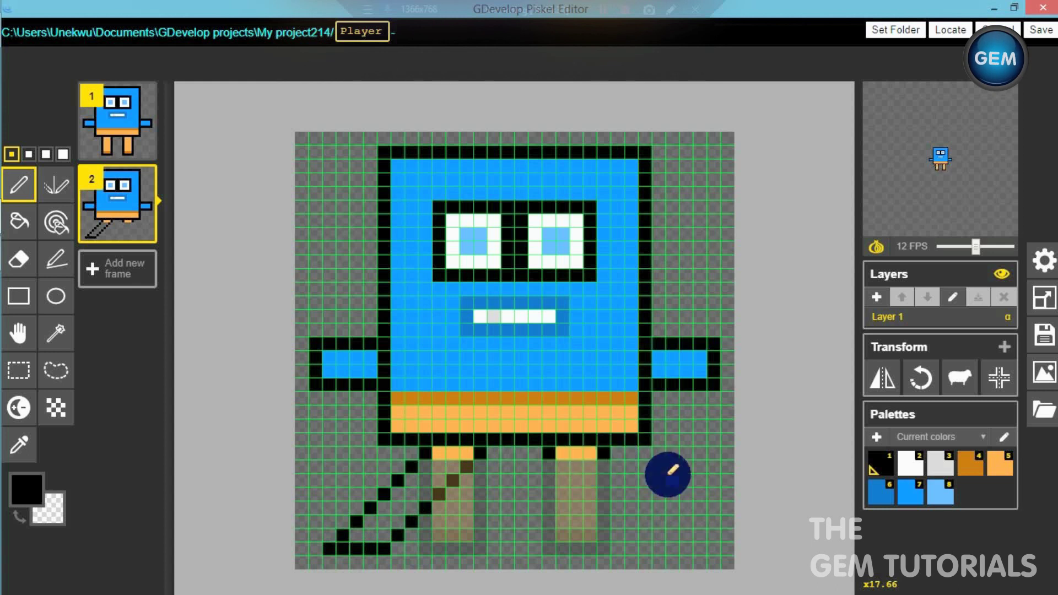
{"action": "mouse_move", "coordinate": [605, 453]}
{"action": "left_mouse_down"}
{"action": "mouse_move", "coordinate": [630, 489]}
{"action": "mouse_move", "coordinate": [684, 500]}
{"action": "mouse_move", "coordinate": [626, 484]}
{"action": "mouse_move", "coordinate": [702, 552]}
{"action": "left_mouse_up"}
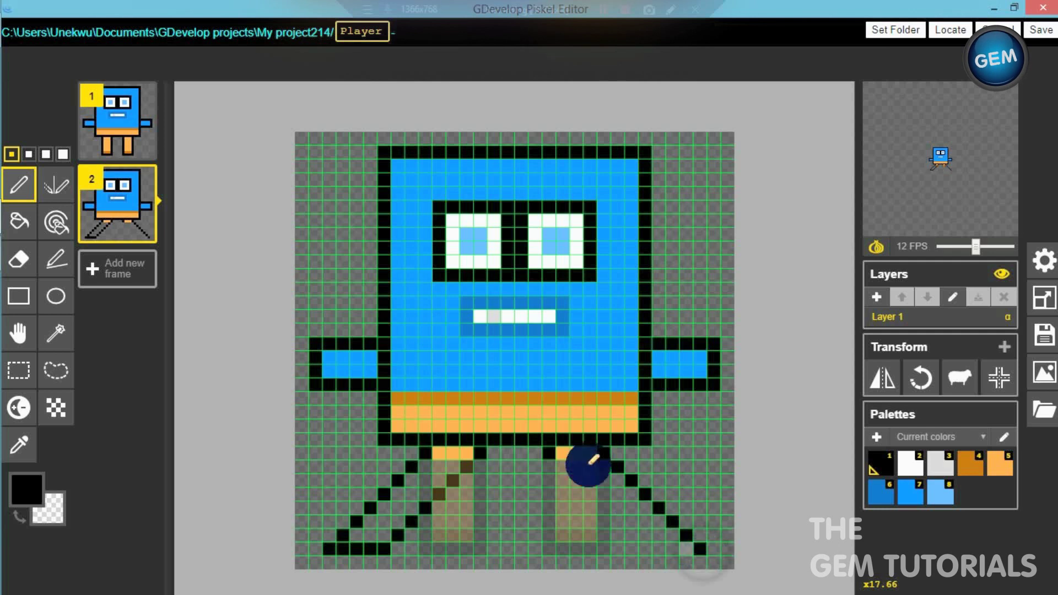
{"action": "mouse_move", "coordinate": [566, 479]}
{"action": "left_mouse_down"}
{"action": "mouse_move", "coordinate": [641, 547]}
{"action": "mouse_move", "coordinate": [685, 550]}
{"action": "left_mouse_up"}
Flood-fill both legs with the sampled light orange and erase a stray pixel by the left foot.
{"action": "left_click", "coordinate": [19, 443]}
{"action": "left_click", "coordinate": [449, 428]}
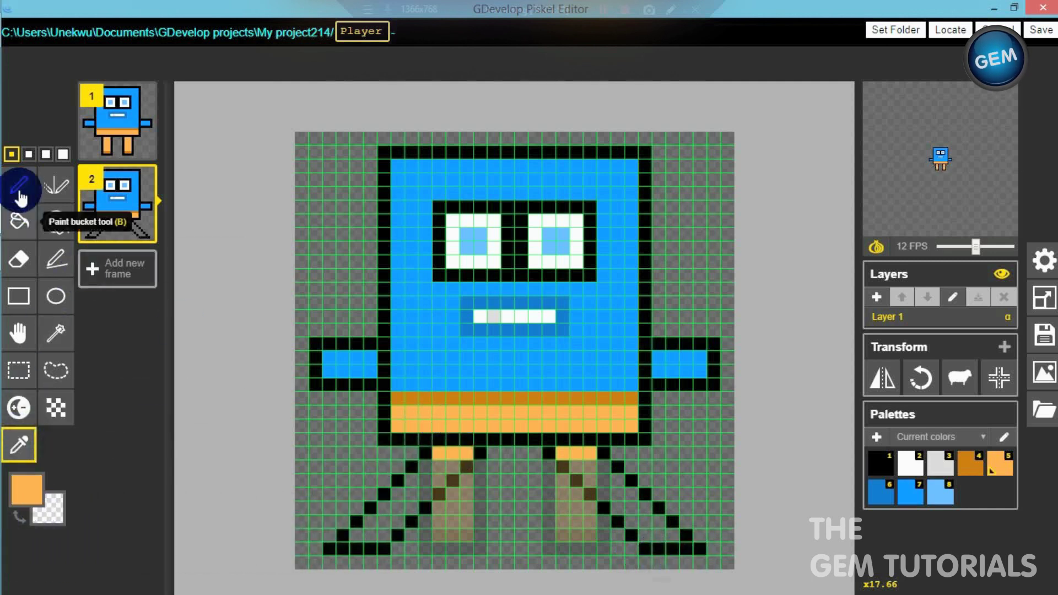
{"action": "left_click", "coordinate": [19, 221]}
{"action": "left_click", "coordinate": [424, 481]}
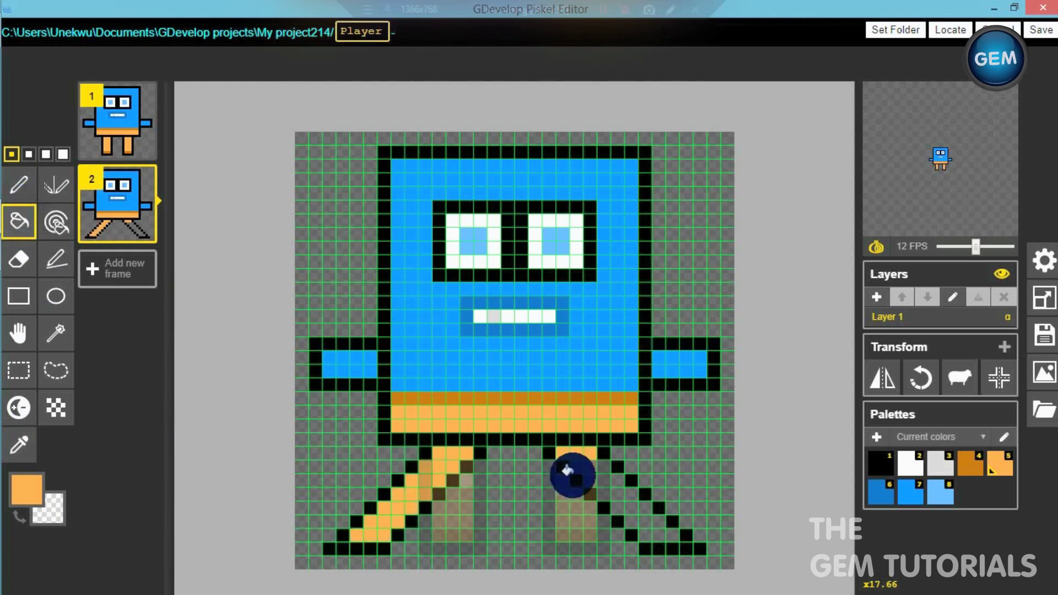
{"action": "left_click", "coordinate": [596, 473]}
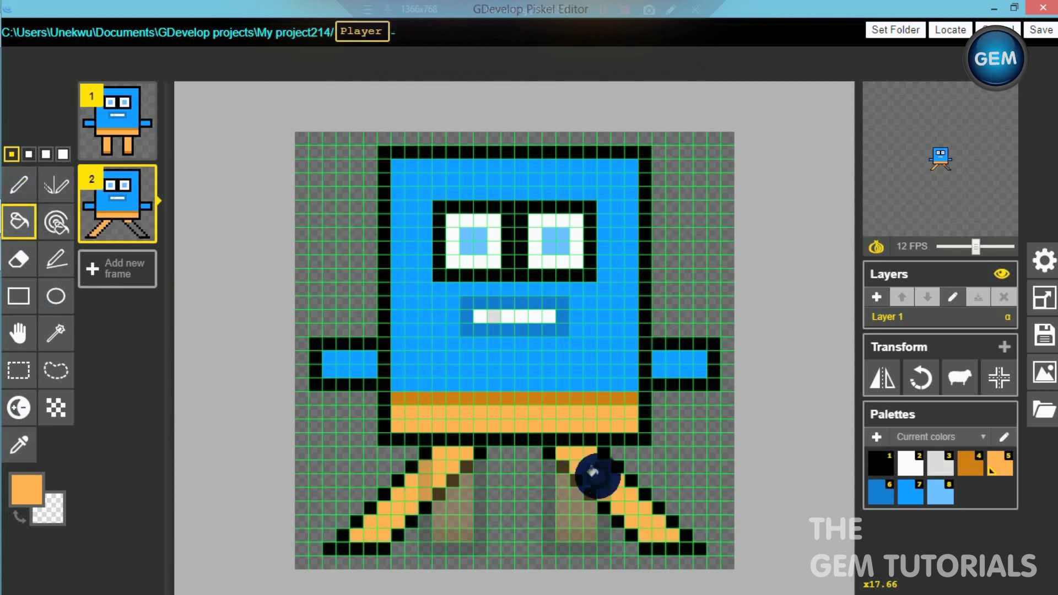
{"action": "left_click", "coordinate": [19, 259]}
{"action": "left_click", "coordinate": [332, 549]}
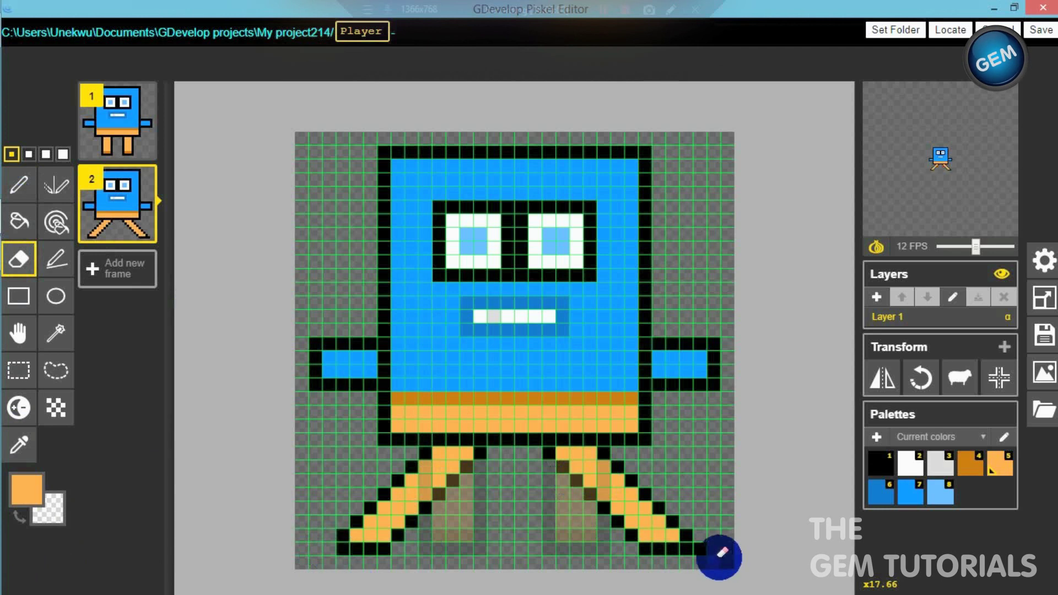
Paint both foot tips in the dark orange sampled from the belt.
{"action": "left_click", "coordinate": [18, 443]}
{"action": "left_click", "coordinate": [467, 396]}
{"action": "left_click", "coordinate": [19, 185]}
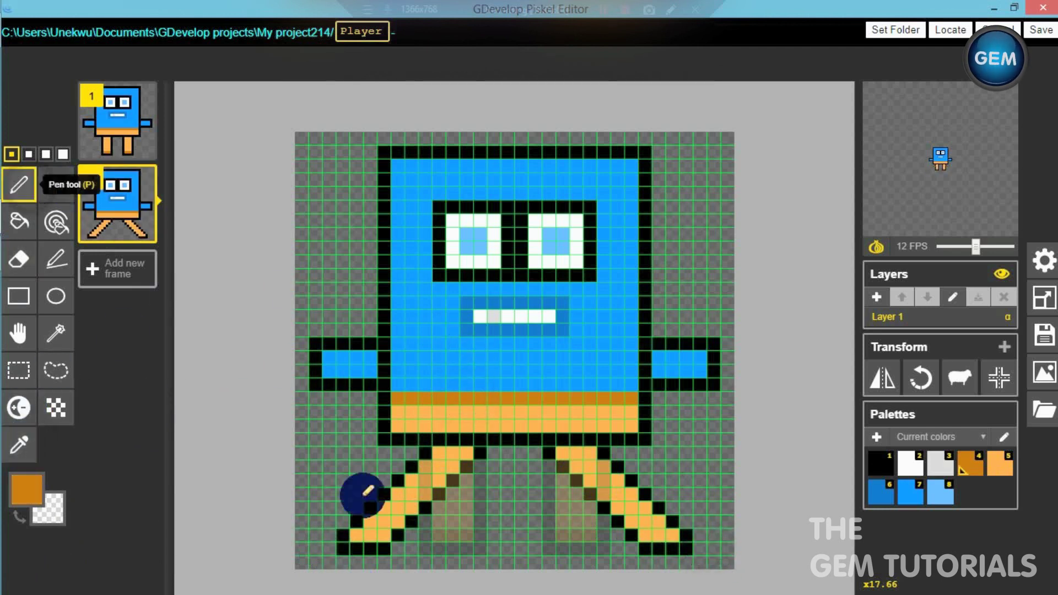
{"action": "left_click_drag", "start_coordinate": [359, 535], "coordinate": [376, 534]}
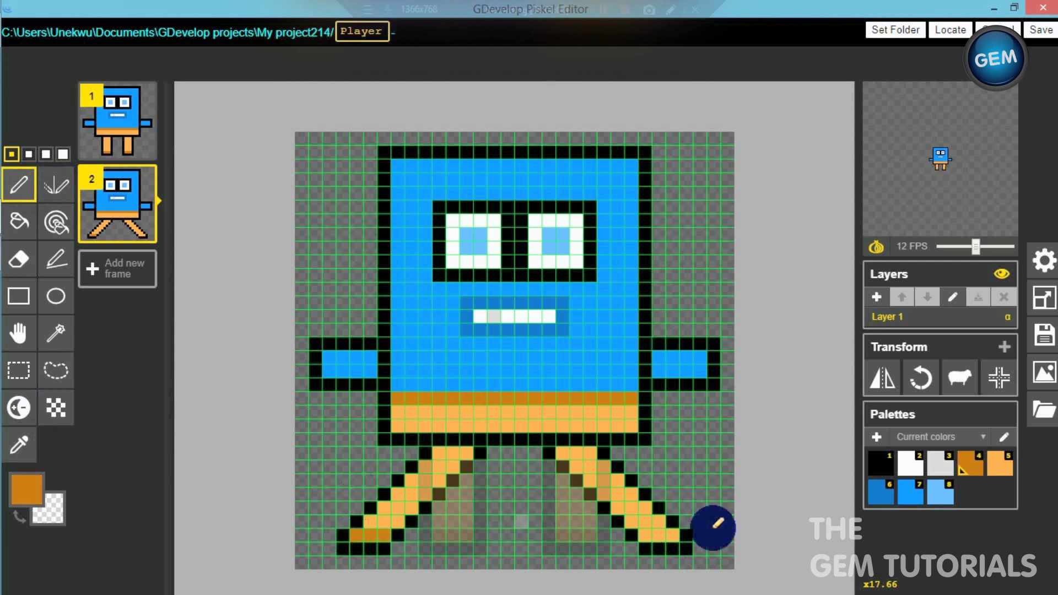
{"action": "left_click_drag", "start_coordinate": [650, 530], "coordinate": [670, 531]}
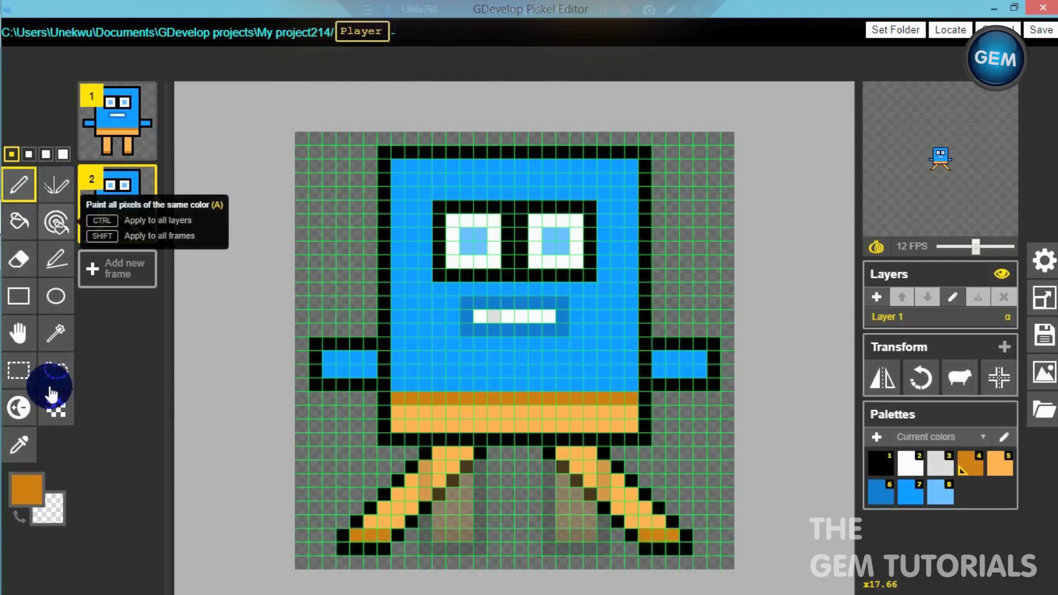
Draw black outlines along the upper and inner edges of the left leg and between the legs.
{"action": "left_click", "coordinate": [19, 444]}
{"action": "left_click", "coordinate": [382, 423]}
{"action": "left_click", "coordinate": [19, 184]}
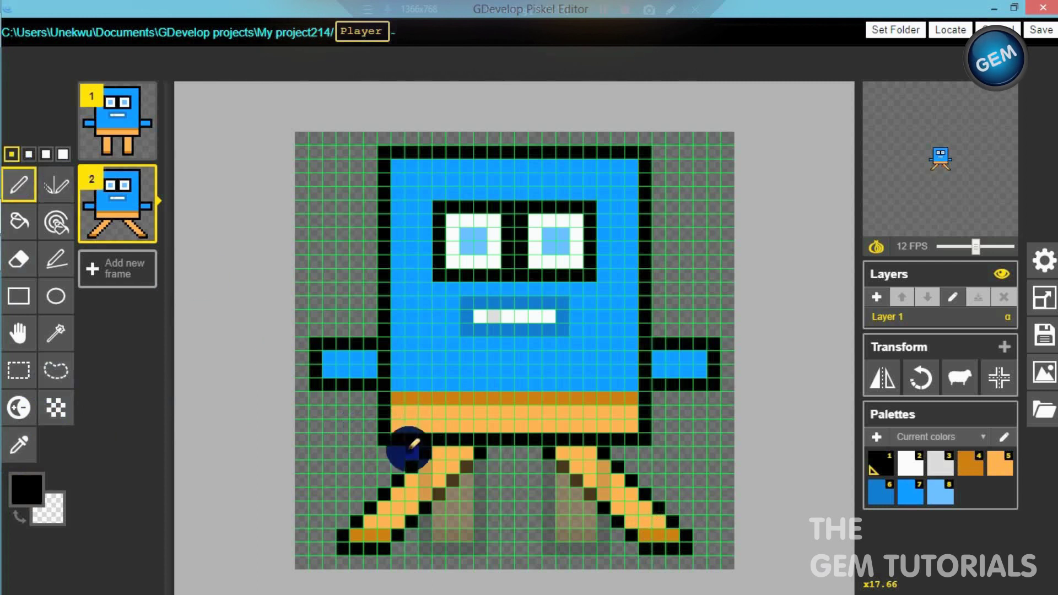
{"action": "mouse_move", "coordinate": [387, 479]}
{"action": "left_mouse_down"}
{"action": "mouse_move", "coordinate": [349, 522]}
{"action": "mouse_move", "coordinate": [397, 543]}
{"action": "mouse_move", "coordinate": [419, 530]}
{"action": "left_mouse_up"}
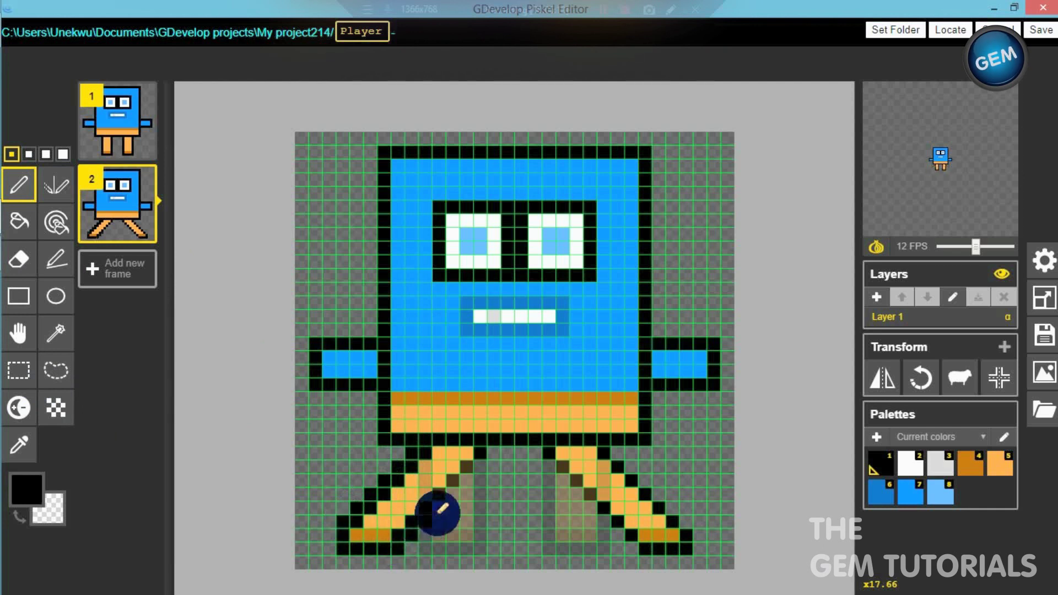
{"action": "mouse_move", "coordinate": [453, 498]}
{"action": "left_mouse_down"}
{"action": "mouse_move", "coordinate": [482, 466]}
{"action": "mouse_move", "coordinate": [545, 460]}
{"action": "mouse_move", "coordinate": [550, 449]}
{"action": "mouse_move", "coordinate": [570, 482]}
{"action": "left_mouse_up"}
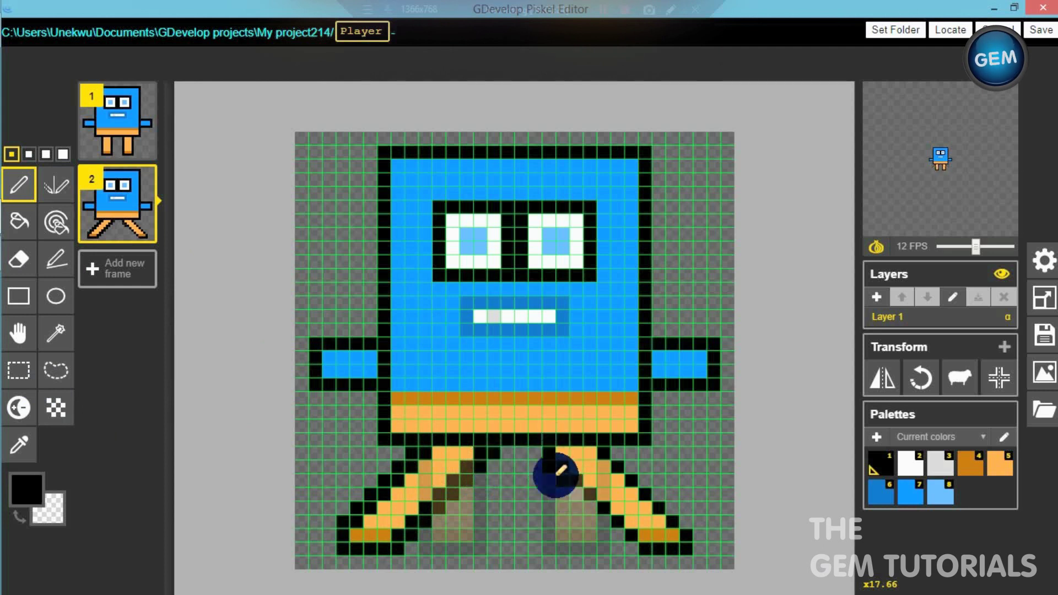
{"action": "left_click", "coordinate": [537, 453]}
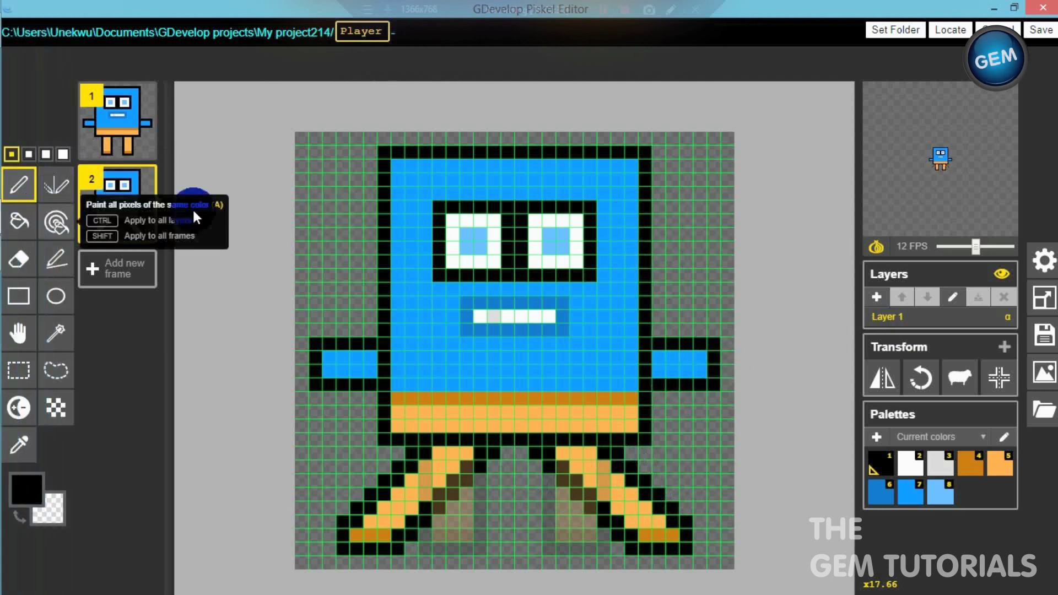
Outline a raised right forearm and a lowered left forearm with rectangles, then fill the left one blue.
{"action": "left_click", "coordinate": [21, 298]}
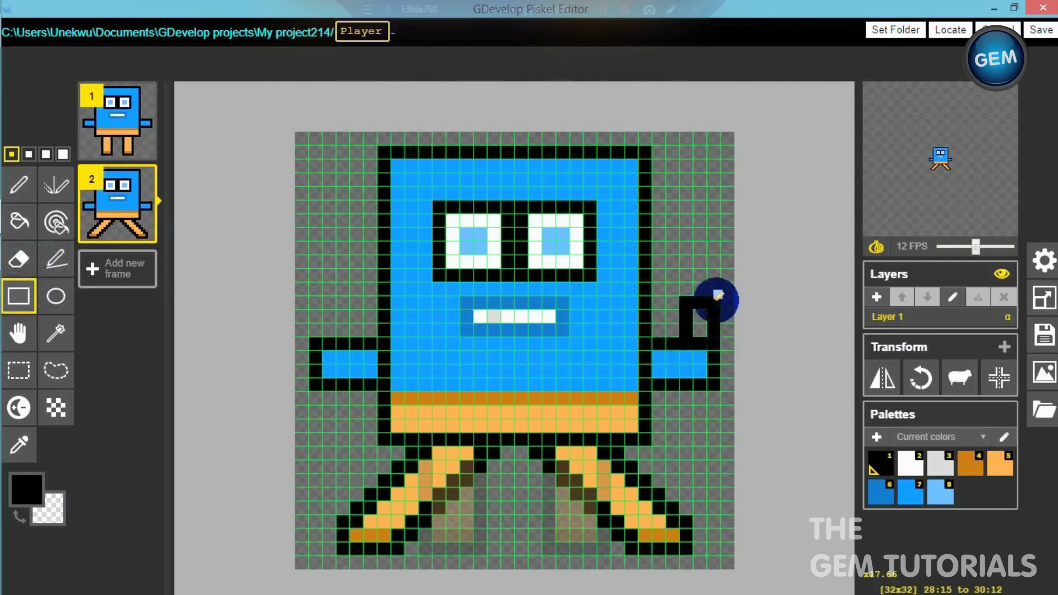
{"action": "left_click_drag", "start_coordinate": [717, 296], "coordinate": [717, 296]}
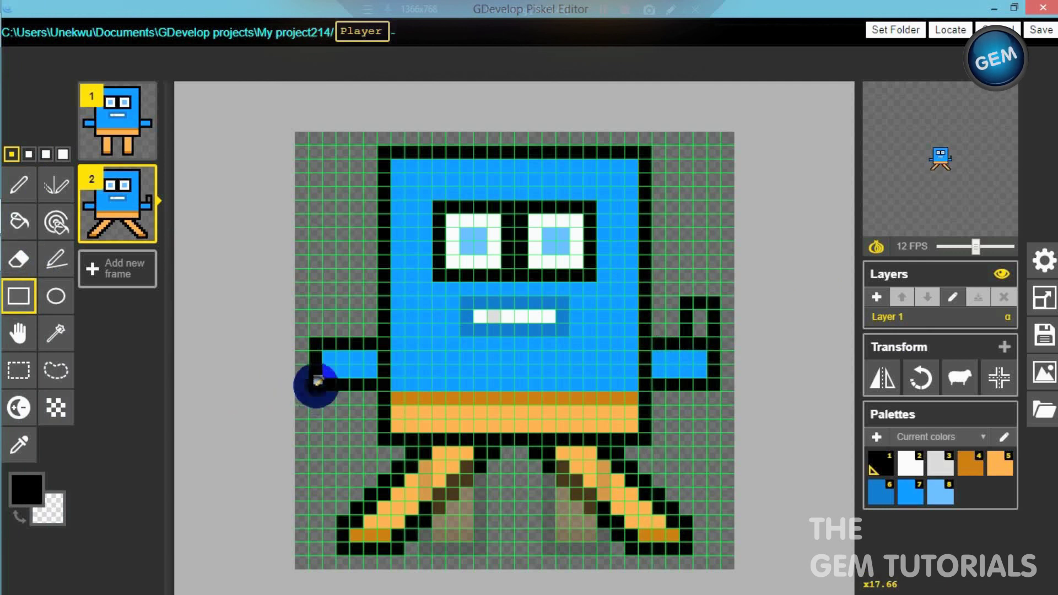
{"action": "left_click_drag", "start_coordinate": [319, 381], "coordinate": [351, 413]}
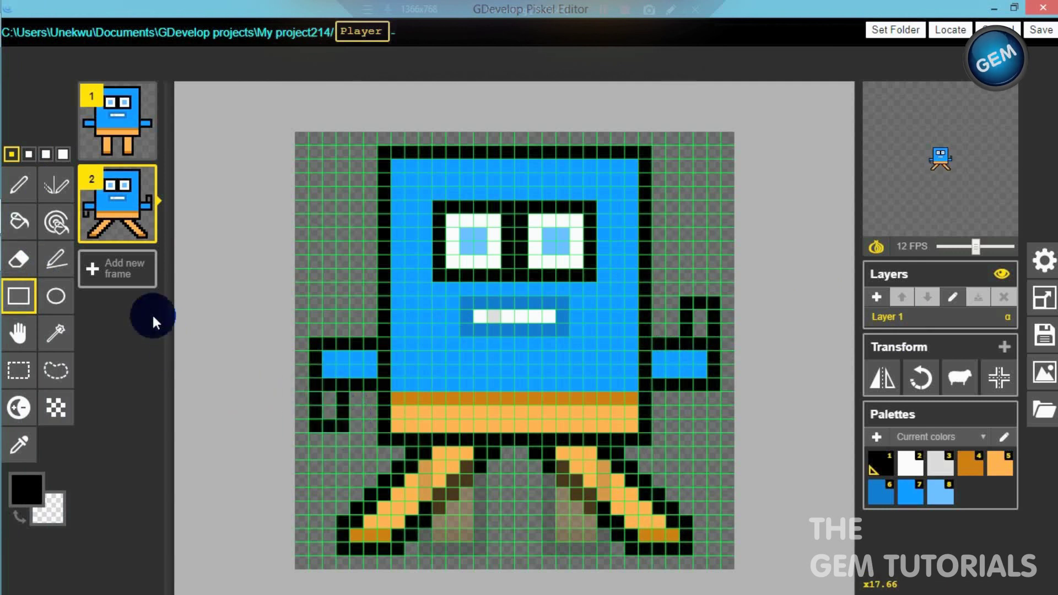
{"action": "left_click", "coordinate": [342, 366]}
{"action": "left_click", "coordinate": [21, 183]}
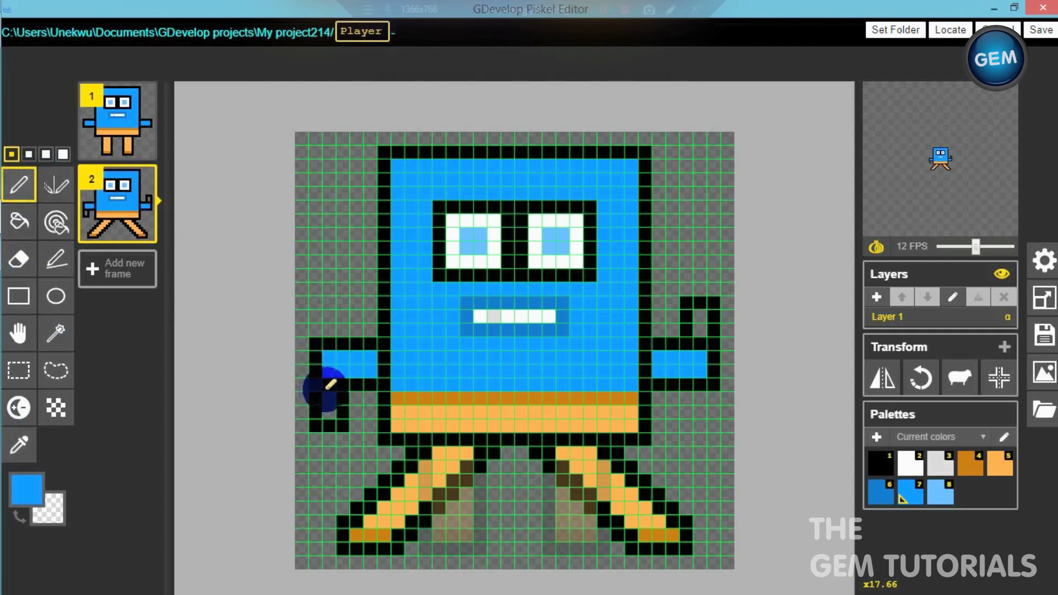
{"action": "left_click", "coordinate": [329, 413]}
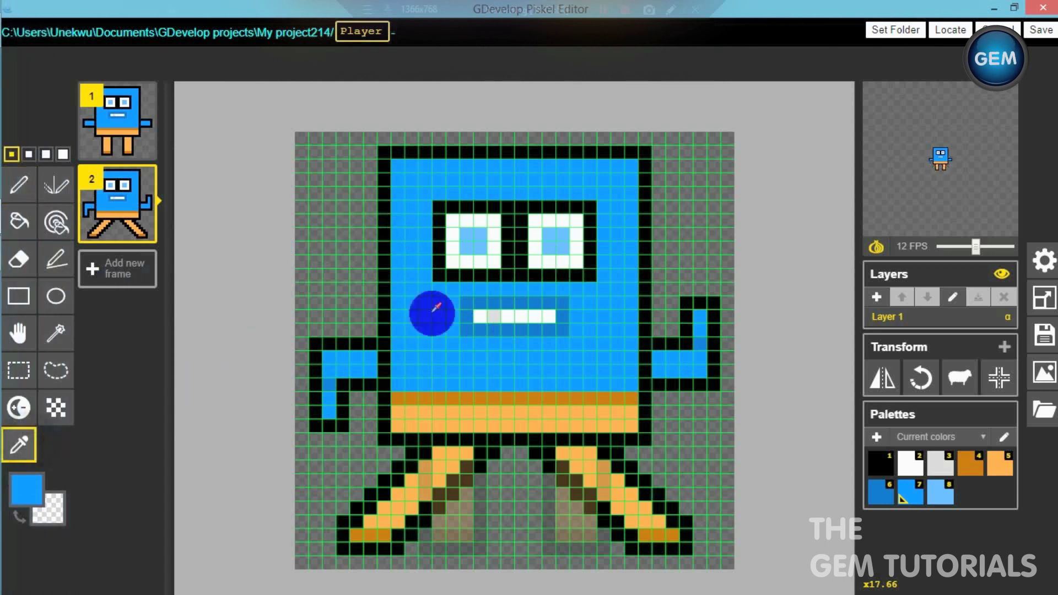
Paint over the left eye's old pupil with white sampled from the eye.
{"action": "left_click", "coordinate": [456, 261]}
{"action": "left_click", "coordinate": [19, 189]}
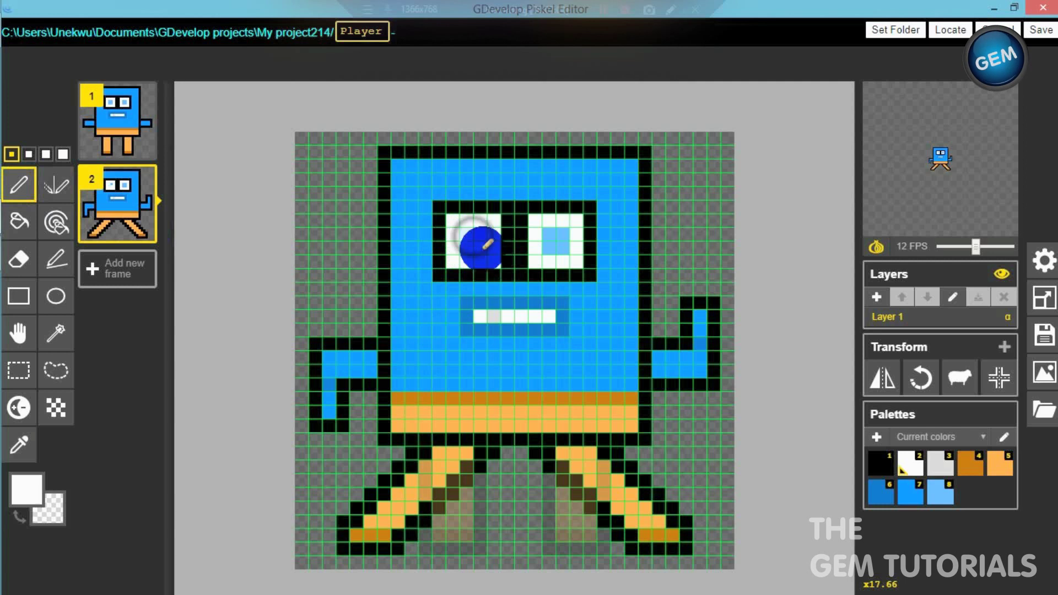
{"action": "left_click_drag", "start_coordinate": [481, 236], "coordinate": [473, 247]}
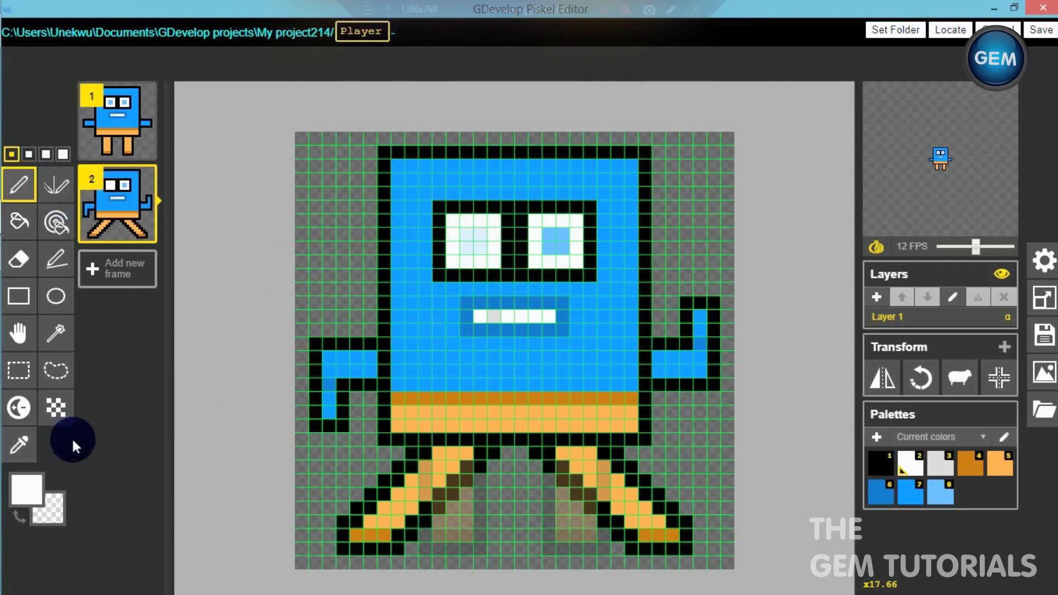
Sample frame 1's light-blue pupil colour and return to frame 2 with the pen.
{"action": "left_click", "coordinate": [107, 113]}
{"action": "left_click", "coordinate": [19, 444]}
{"action": "left_click", "coordinate": [470, 241]}
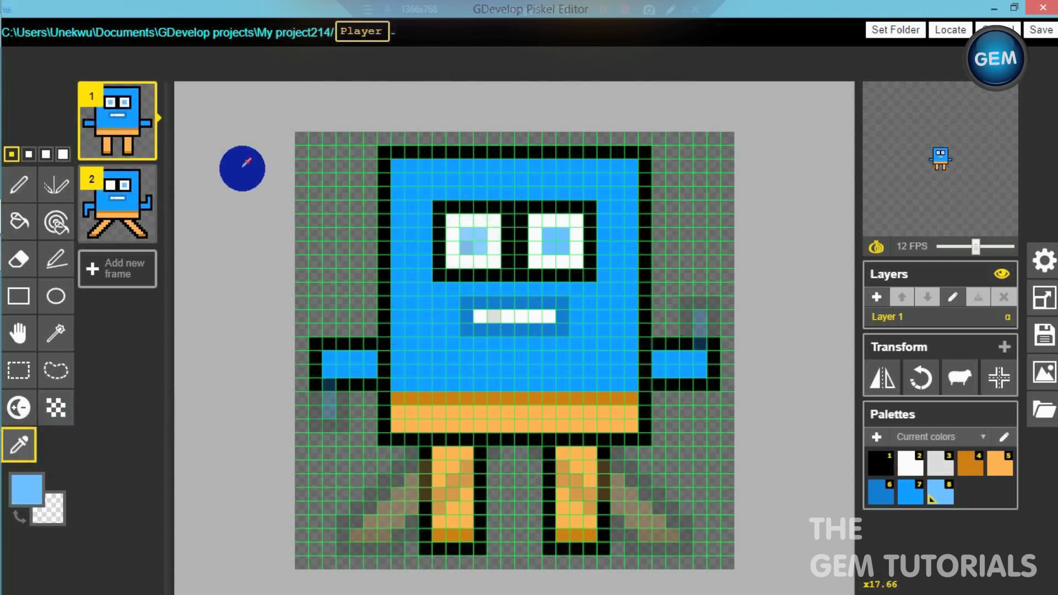
{"action": "left_click", "coordinate": [115, 199]}
{"action": "left_click", "coordinate": [19, 185]}
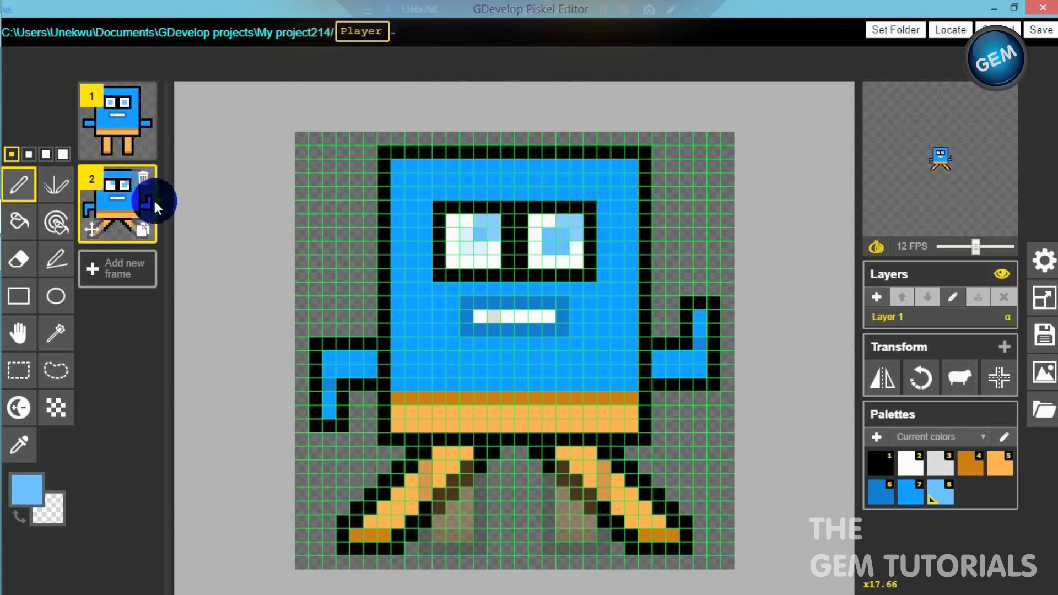
Choose red as the drawing colour and paint a red row under the teeth.
{"action": "left_click", "coordinate": [29, 448]}
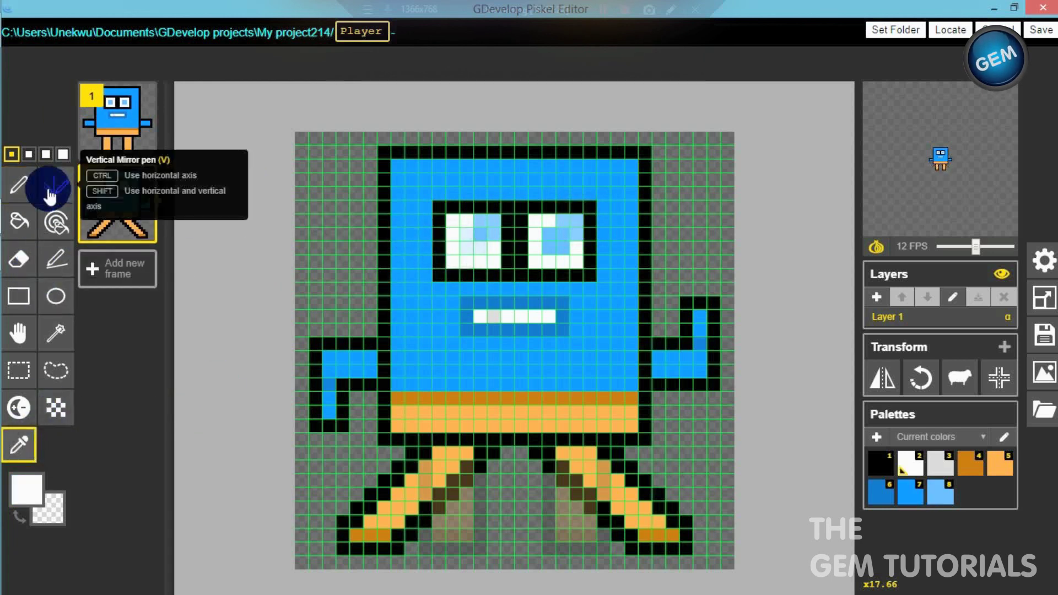
{"action": "left_click", "coordinate": [18, 185]}
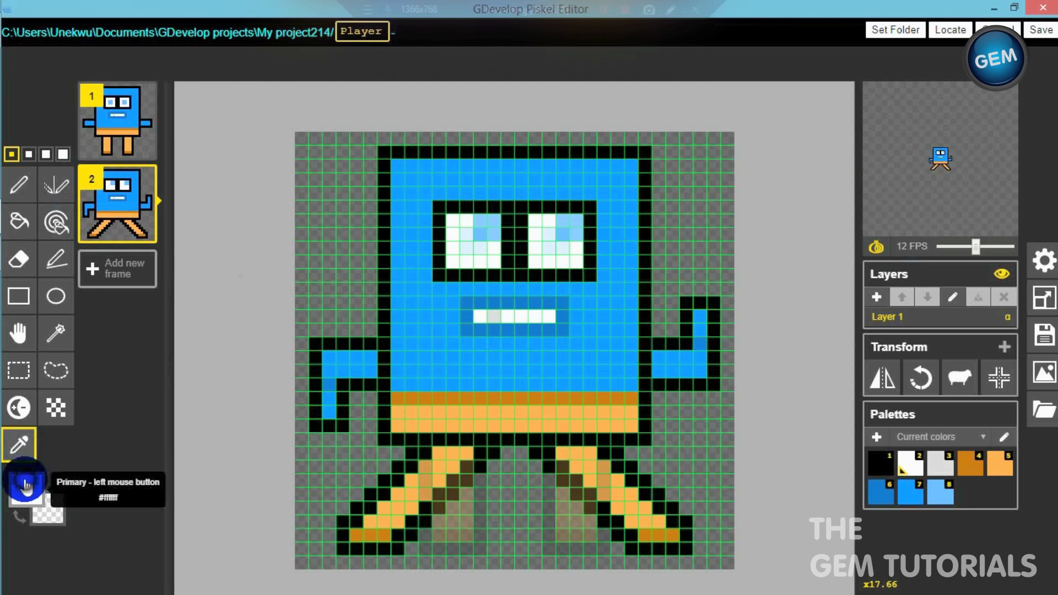
{"action": "left_click", "coordinate": [27, 488]}
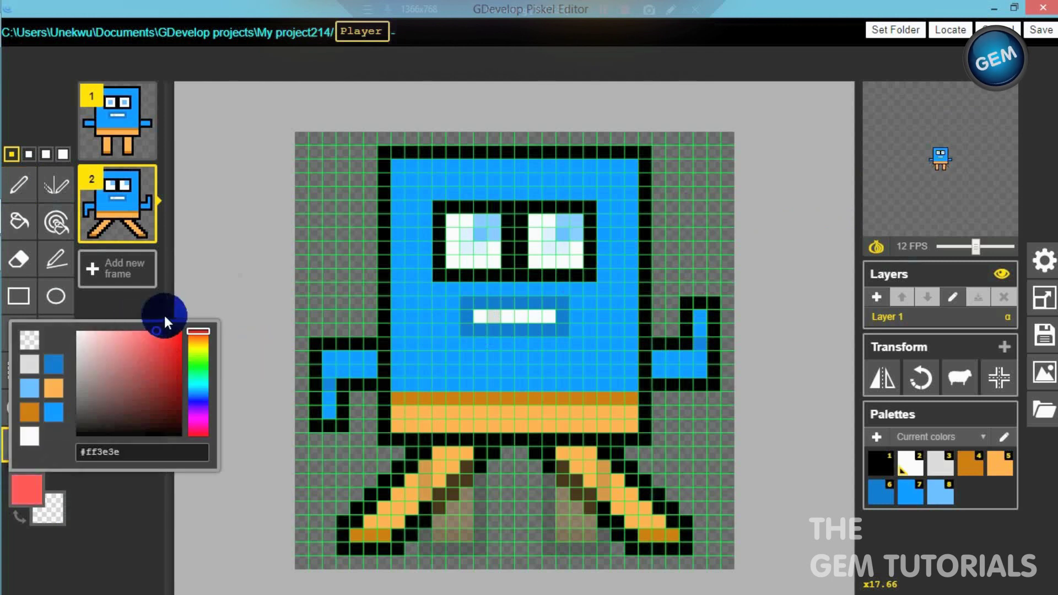
{"action": "left_click", "coordinate": [18, 185]}
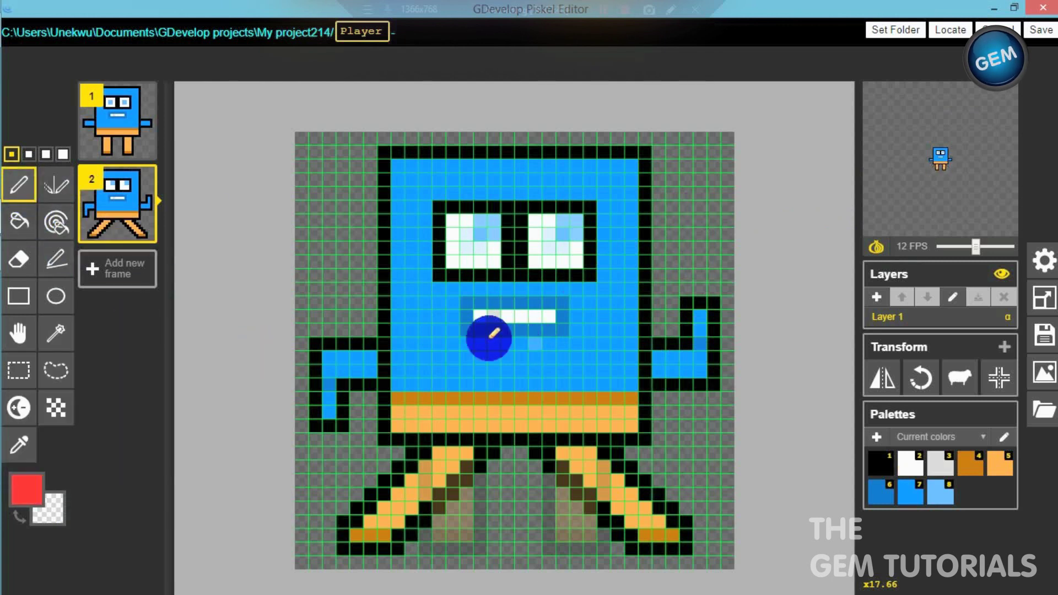
{"action": "left_click_drag", "start_coordinate": [489, 323], "coordinate": [499, 322]}
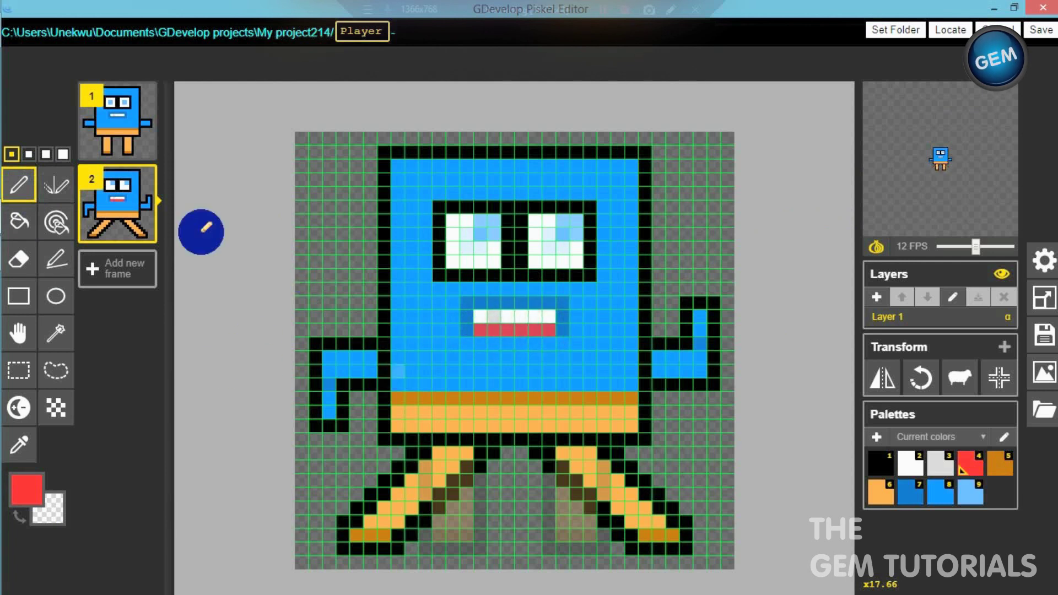
Paint a dark-blue row beneath the red mouth row.
{"action": "left_click", "coordinate": [20, 447]}
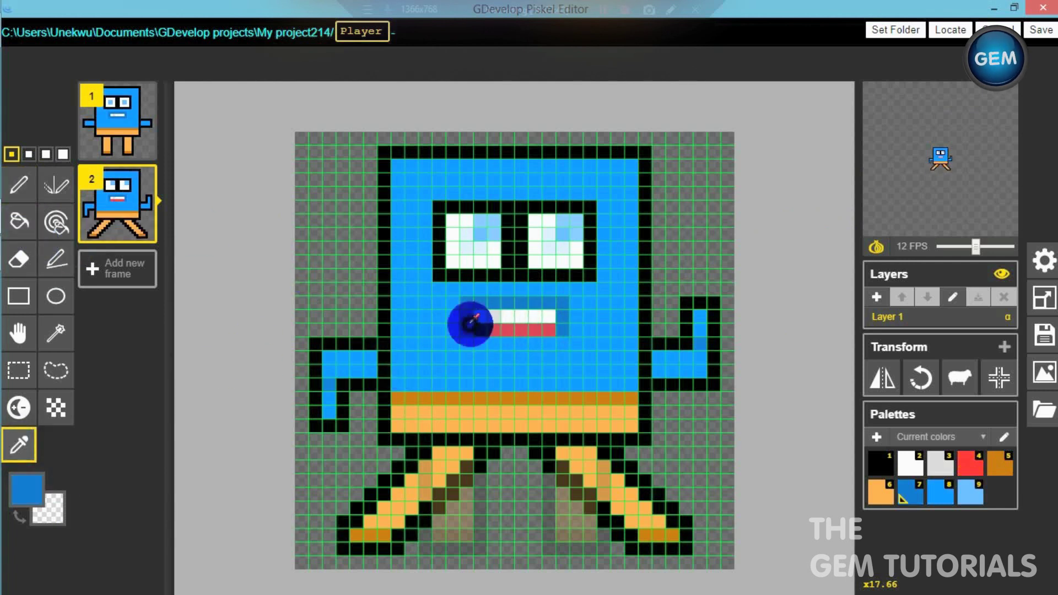
{"action": "left_click", "coordinate": [18, 185]}
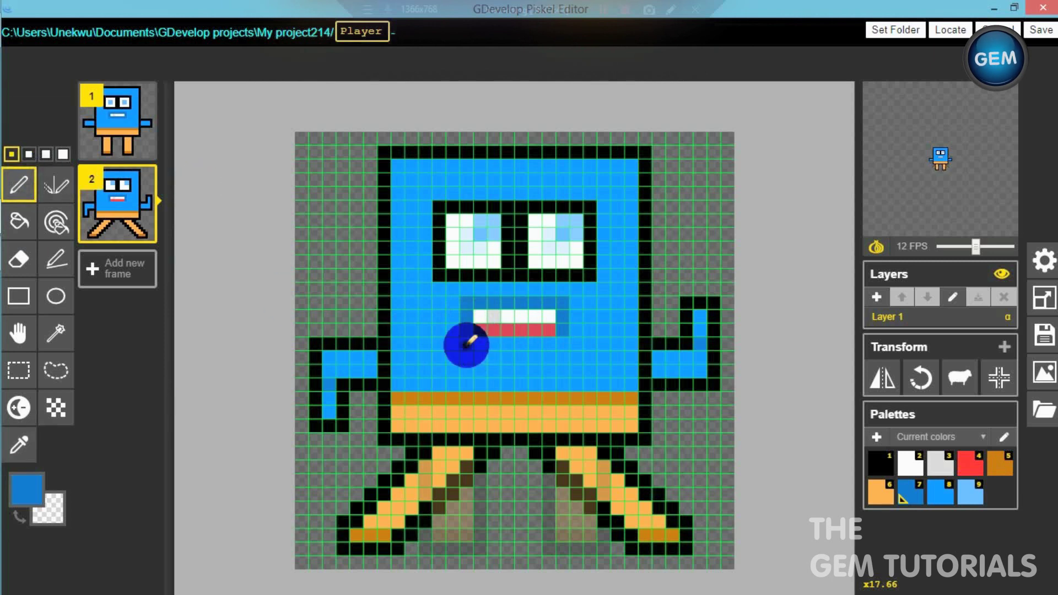
{"action": "left_click_drag", "start_coordinate": [484, 344], "coordinate": [557, 345]}
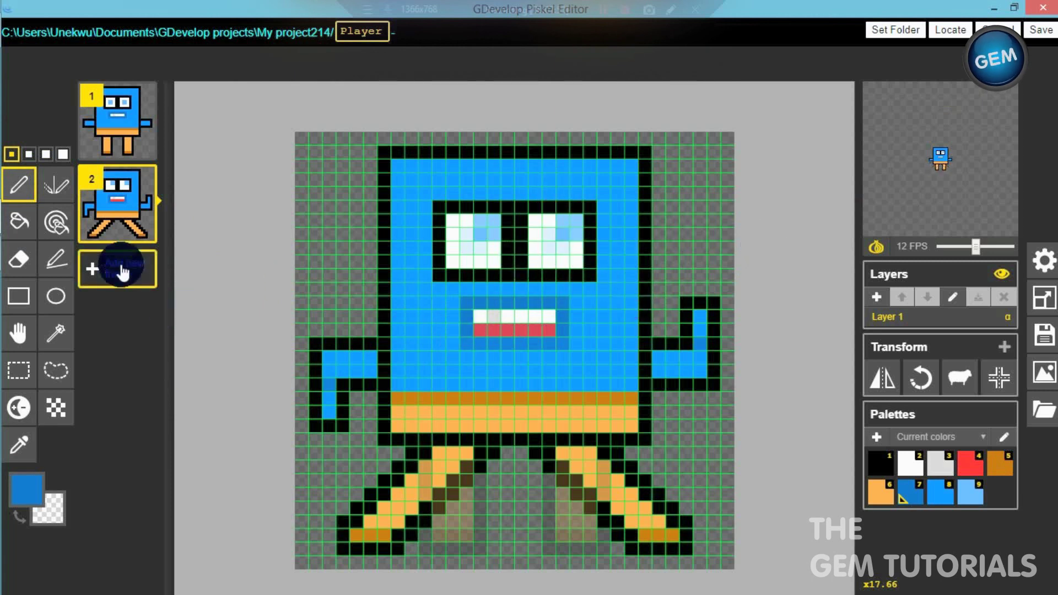
Duplicate frame 1, move the copy to slot 3, and turn off onion skin.
{"action": "mouse_move", "coordinate": [138, 121]}
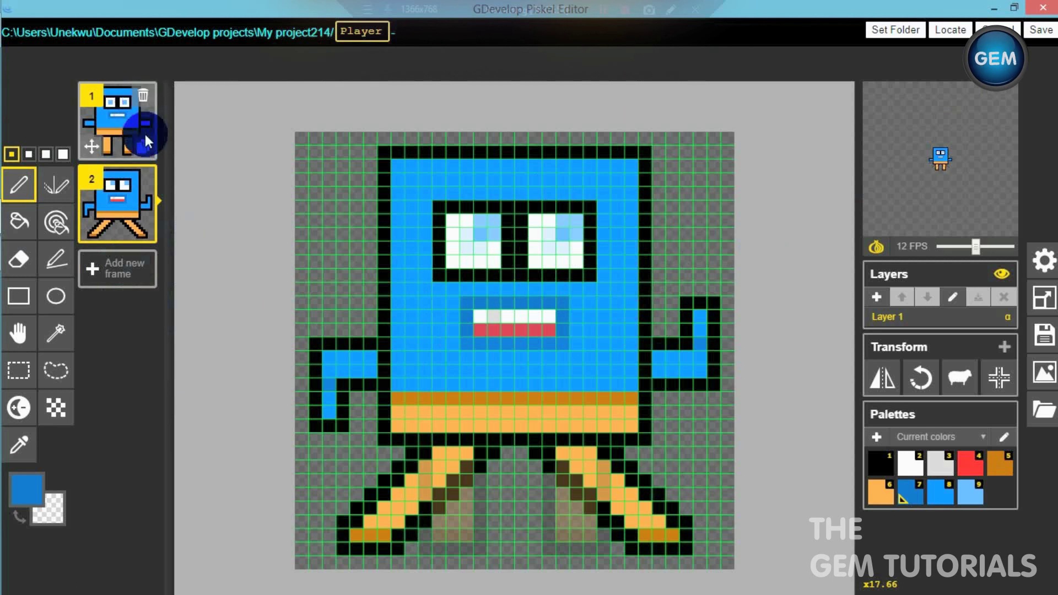
{"action": "left_click", "coordinate": [143, 146]}
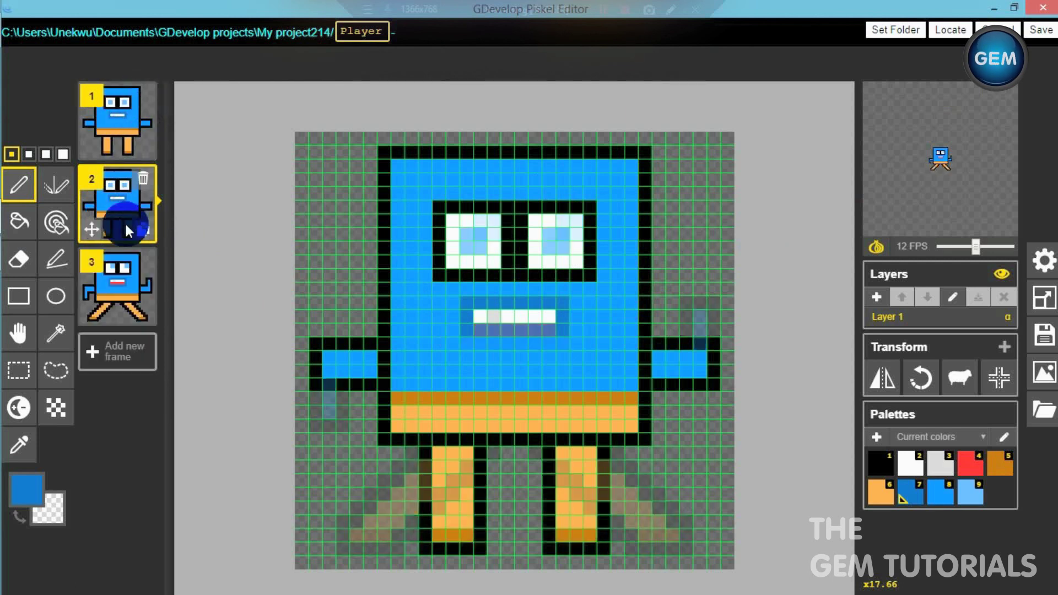
{"action": "left_click_drag", "start_coordinate": [123, 269], "coordinate": [124, 292]}
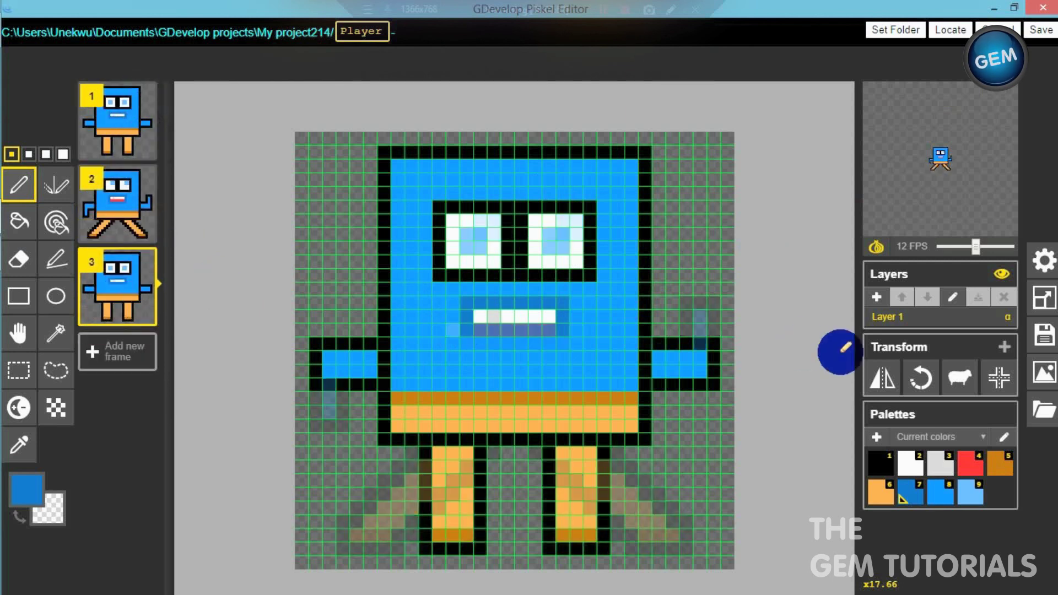
{"action": "left_click", "coordinate": [877, 247]}
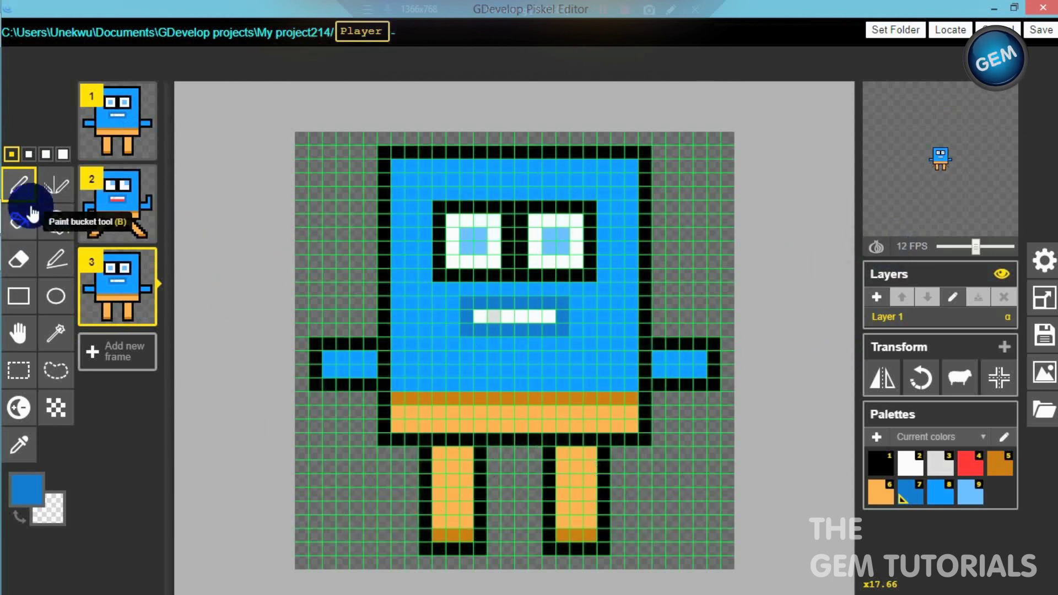
Erase the bottom of the right leg with the largest eraser.
{"action": "left_click", "coordinate": [19, 260]}
{"action": "left_click", "coordinate": [63, 154]}
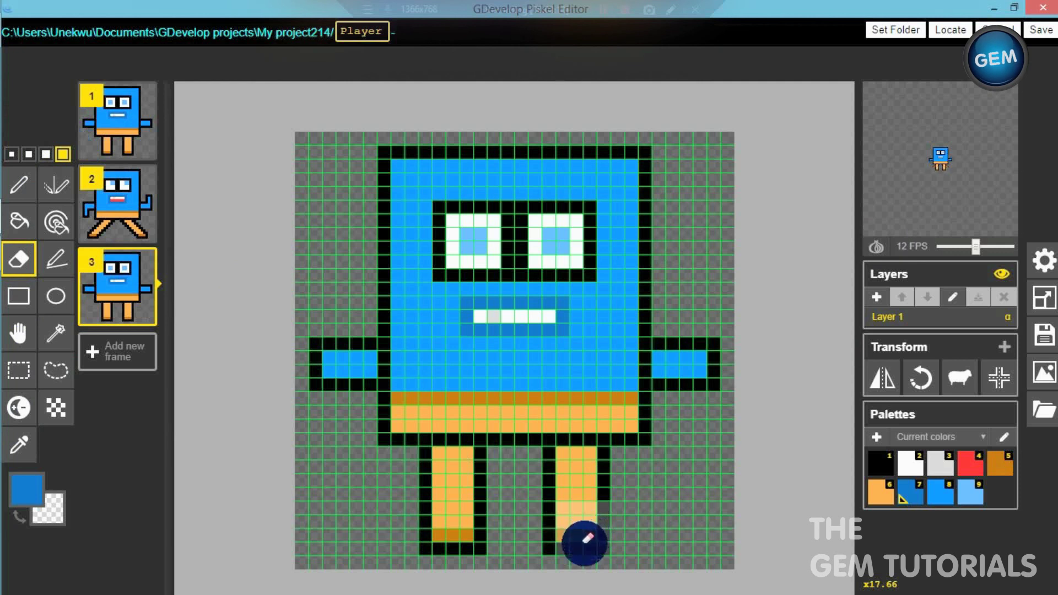
{"action": "left_click_drag", "start_coordinate": [583, 543], "coordinate": [600, 543]}
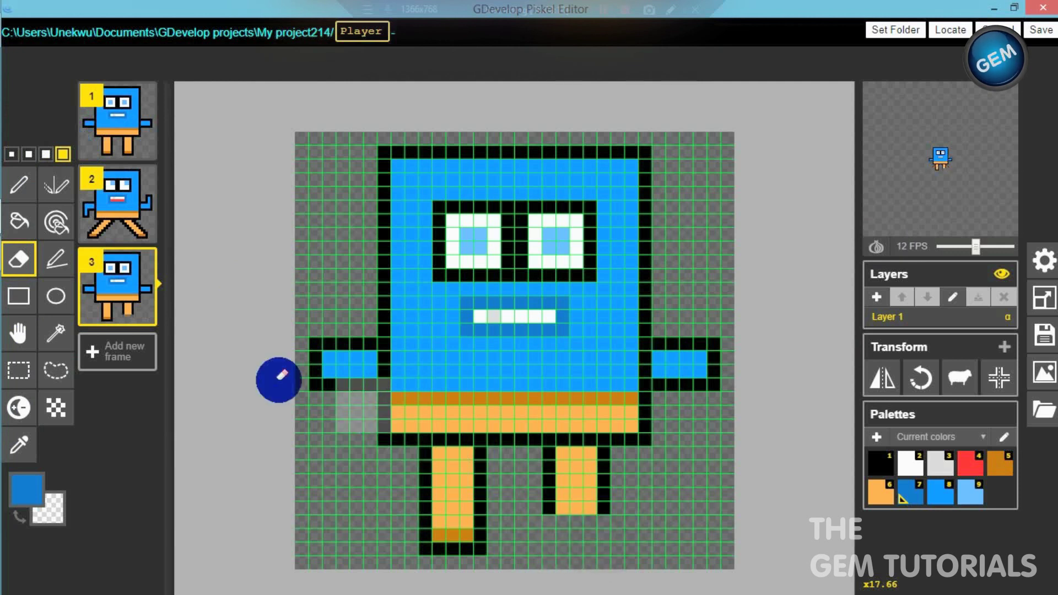
Redraw a black outline under the shortened right leg at pen size 1 and pick dark orange for its foot.
{"action": "left_click", "coordinate": [34, 185]}
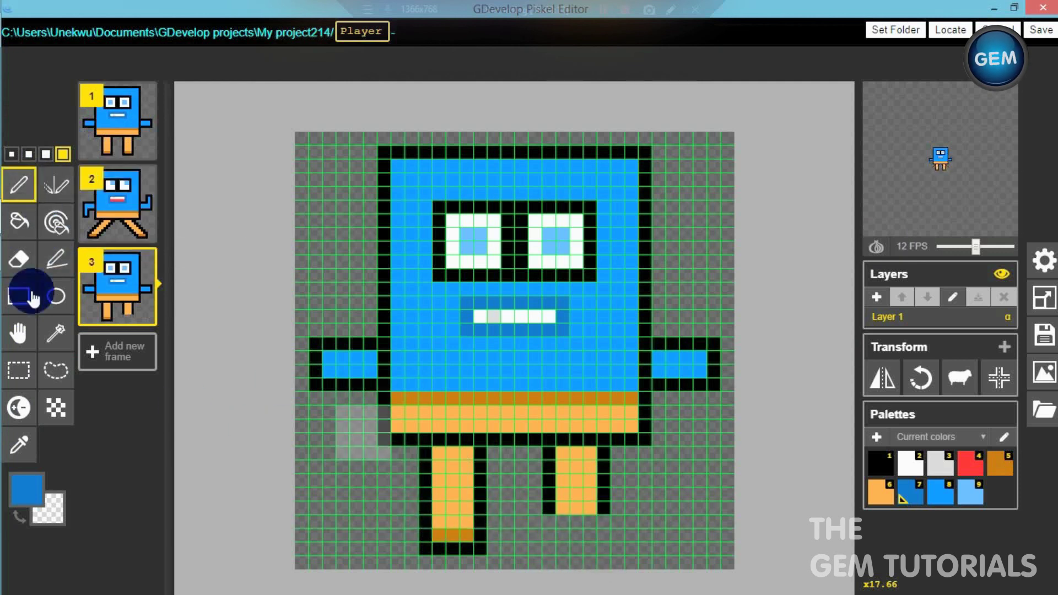
{"action": "left_click", "coordinate": [19, 443]}
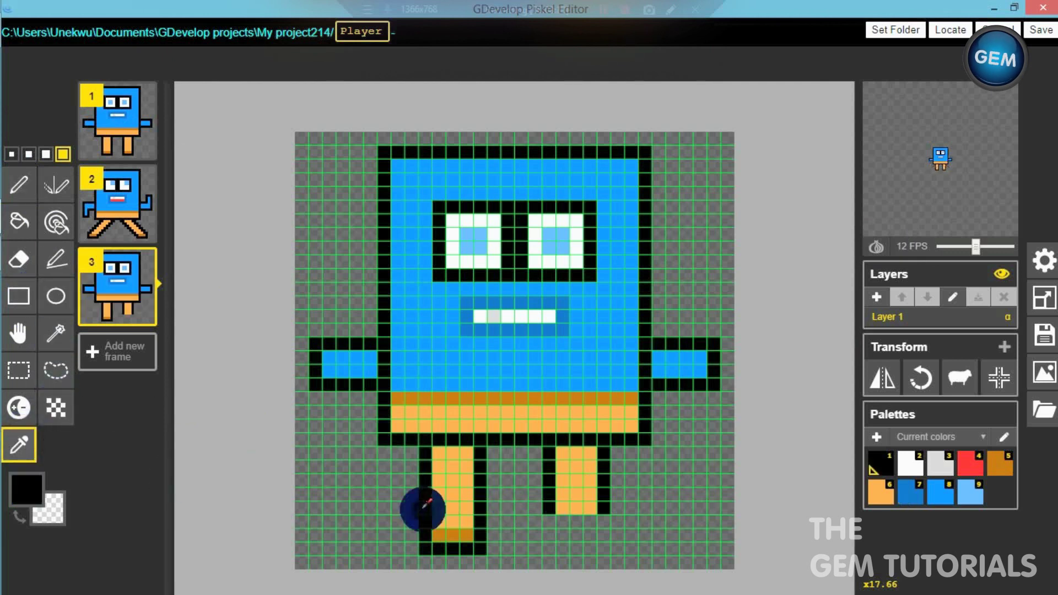
{"action": "left_click", "coordinate": [18, 182]}
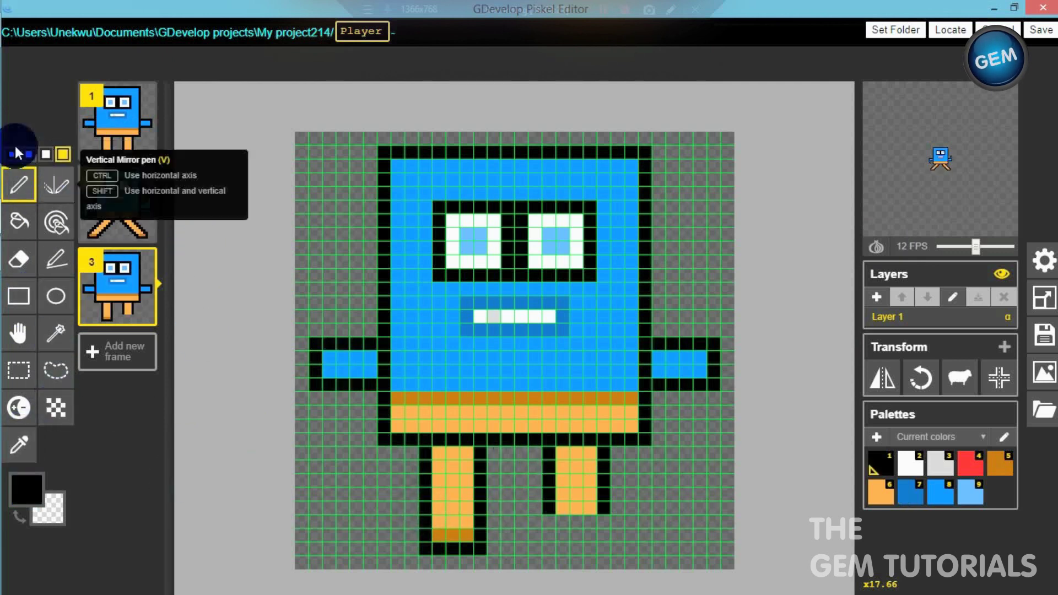
{"action": "left_click", "coordinate": [12, 152]}
{"action": "left_click_drag", "start_coordinate": [549, 521], "coordinate": [575, 523]}
{"action": "left_click", "coordinate": [18, 442]}
{"action": "left_click", "coordinate": [438, 533]}
{"action": "left_click", "coordinate": [19, 184]}
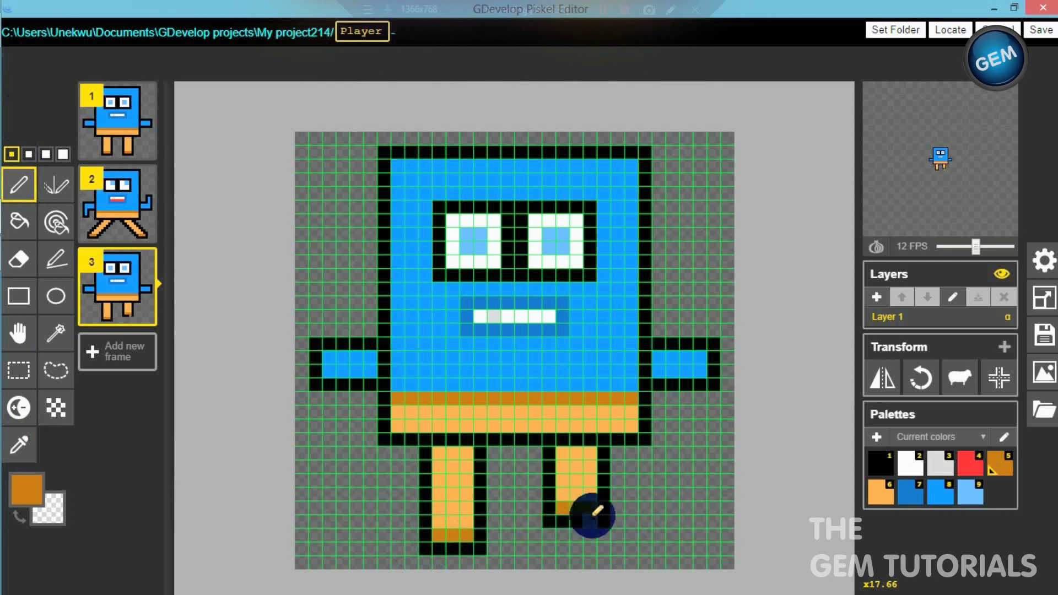
{"action": "left_click", "coordinate": [19, 443]}
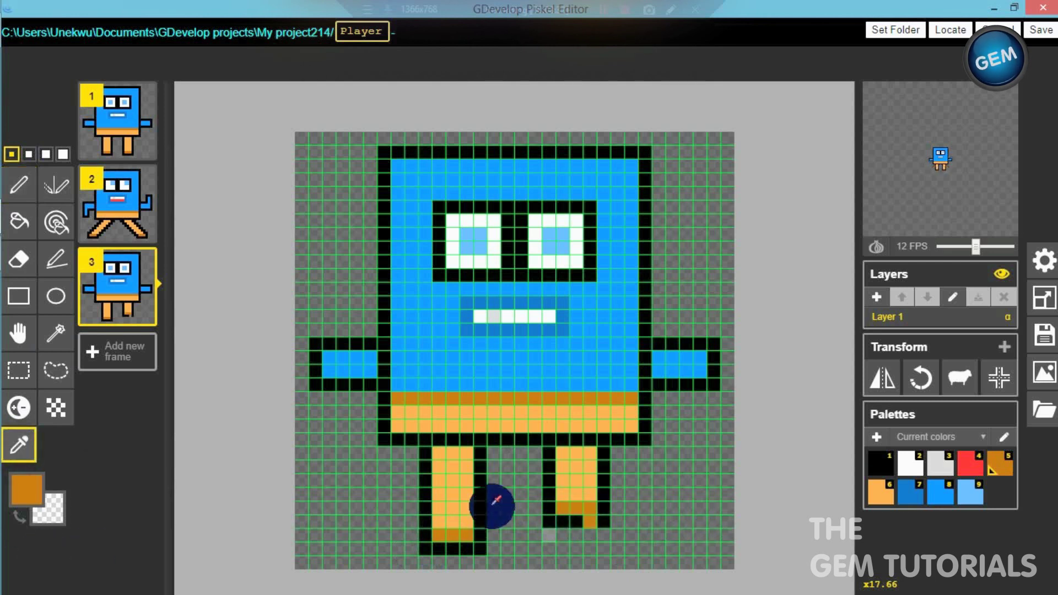
{"action": "left_click", "coordinate": [18, 183]}
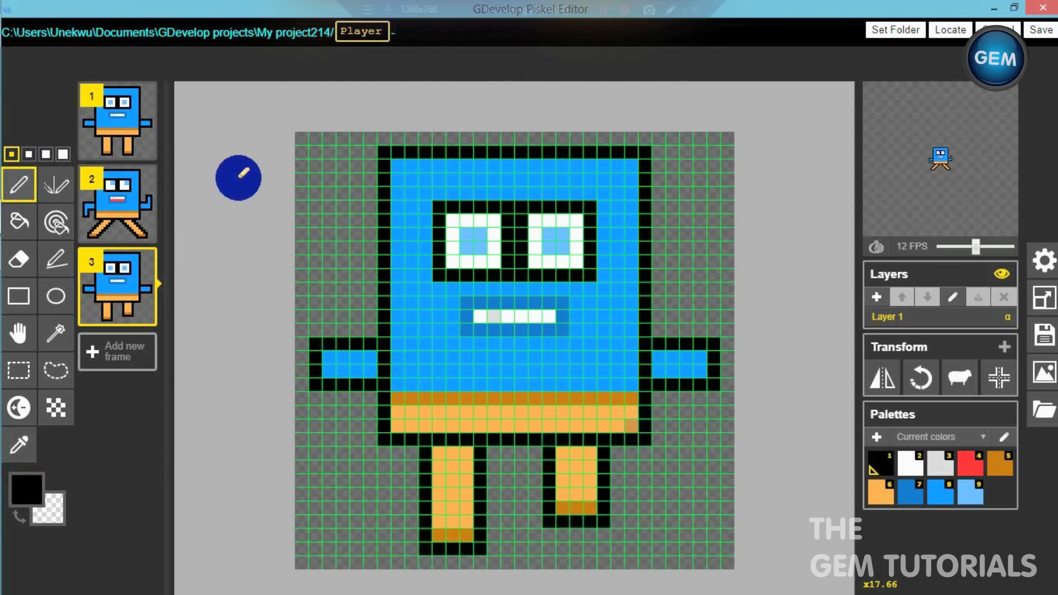
Duplicate frame 3 as frame 4 and erase the bottoms of both legs with the largest eraser.
{"action": "left_click", "coordinate": [142, 312]}
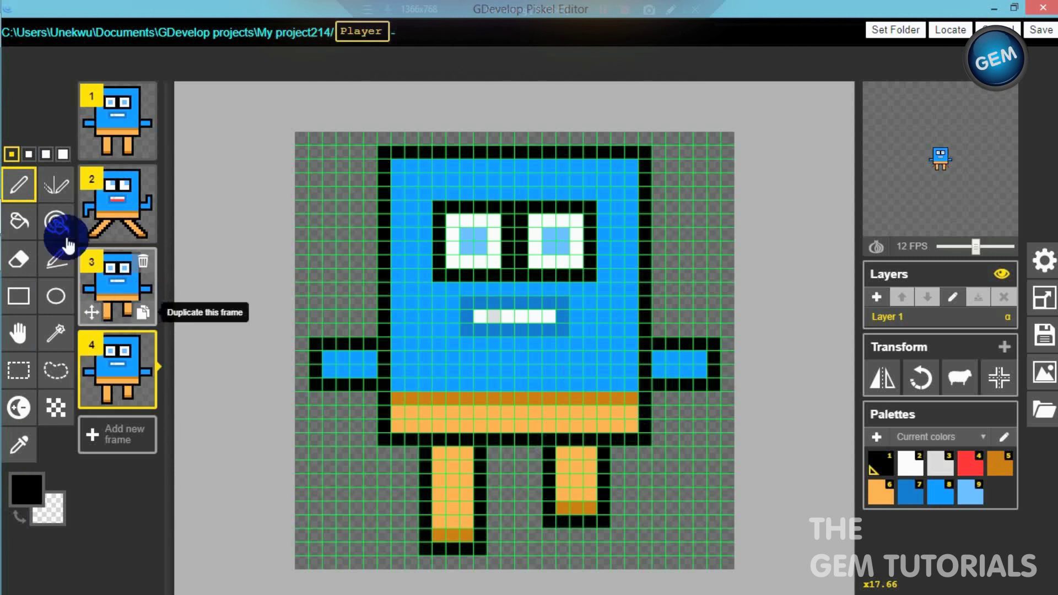
{"action": "left_click", "coordinate": [19, 258]}
{"action": "left_click", "coordinate": [64, 154]}
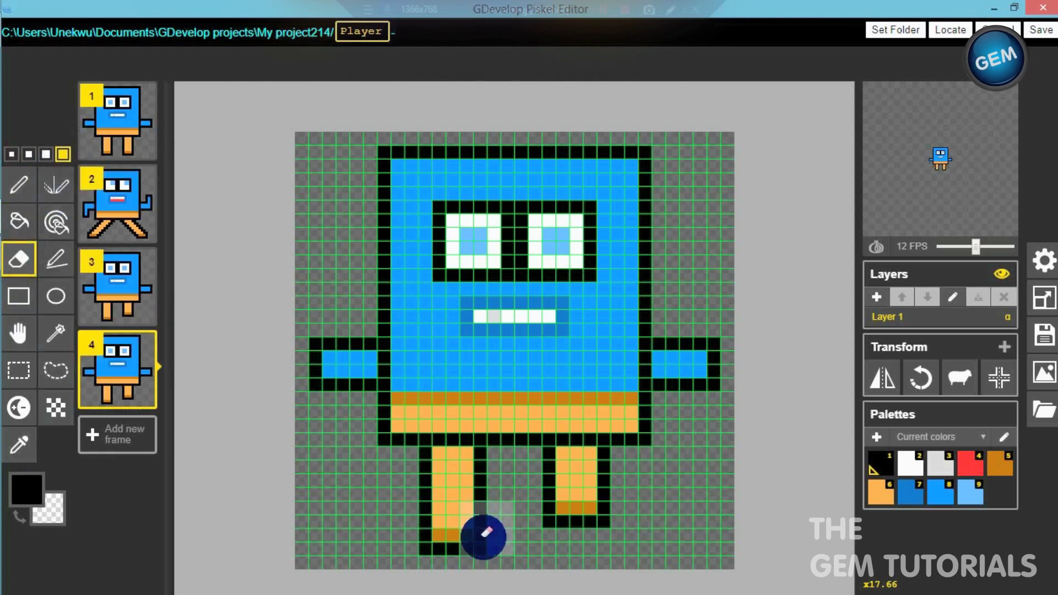
{"action": "left_click_drag", "start_coordinate": [472, 543], "coordinate": [463, 547]}
{"action": "left_click", "coordinate": [575, 552]}
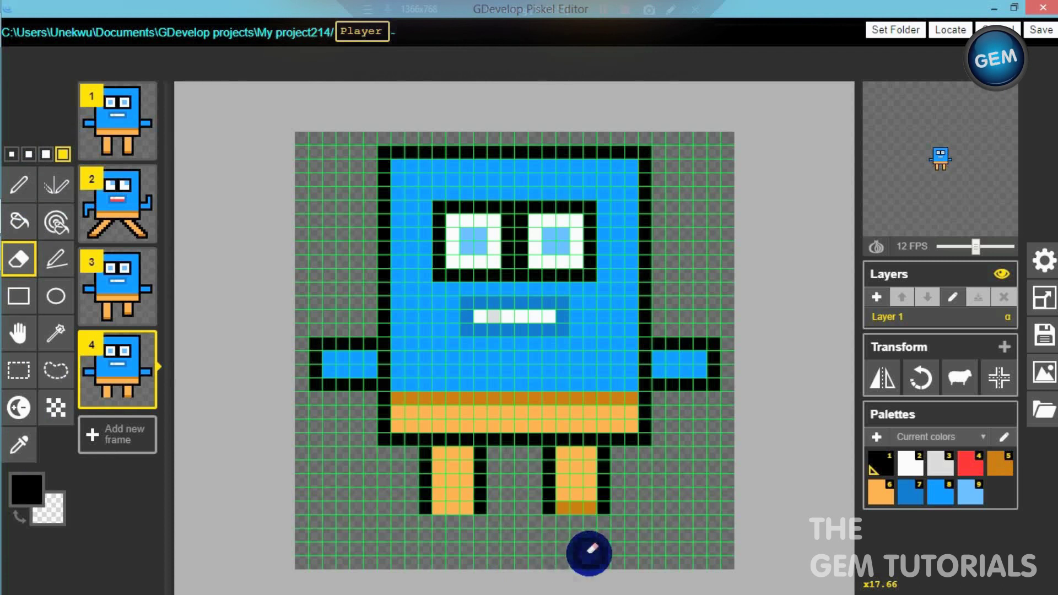
With onion skin on and pen size 1, extend both legs downward in the sampled orange.
{"action": "mouse_move", "coordinate": [42, 160]}
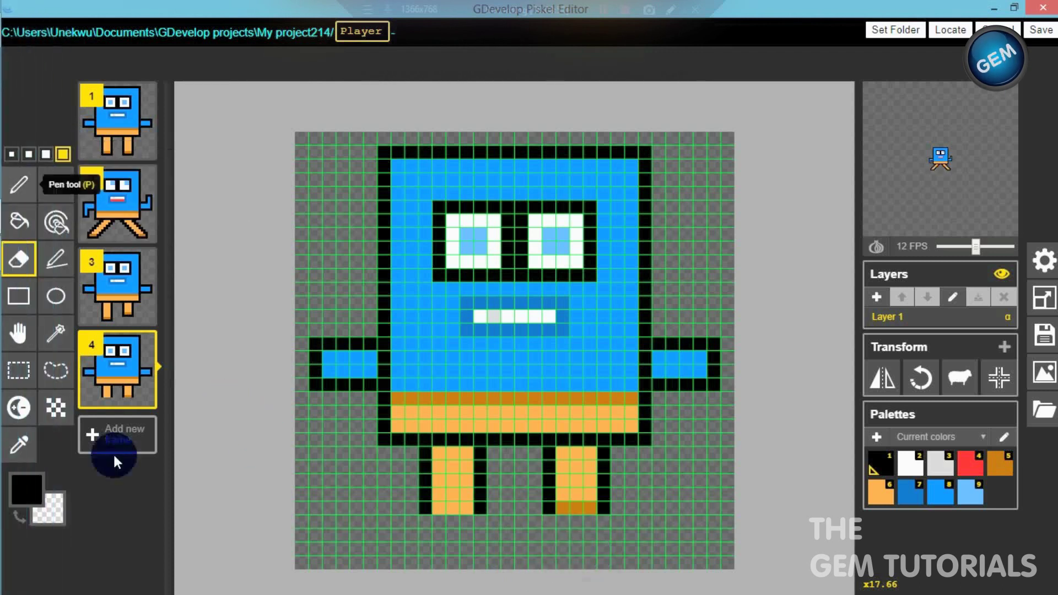
{"action": "left_click", "coordinate": [19, 444]}
{"action": "left_click", "coordinate": [563, 489]}
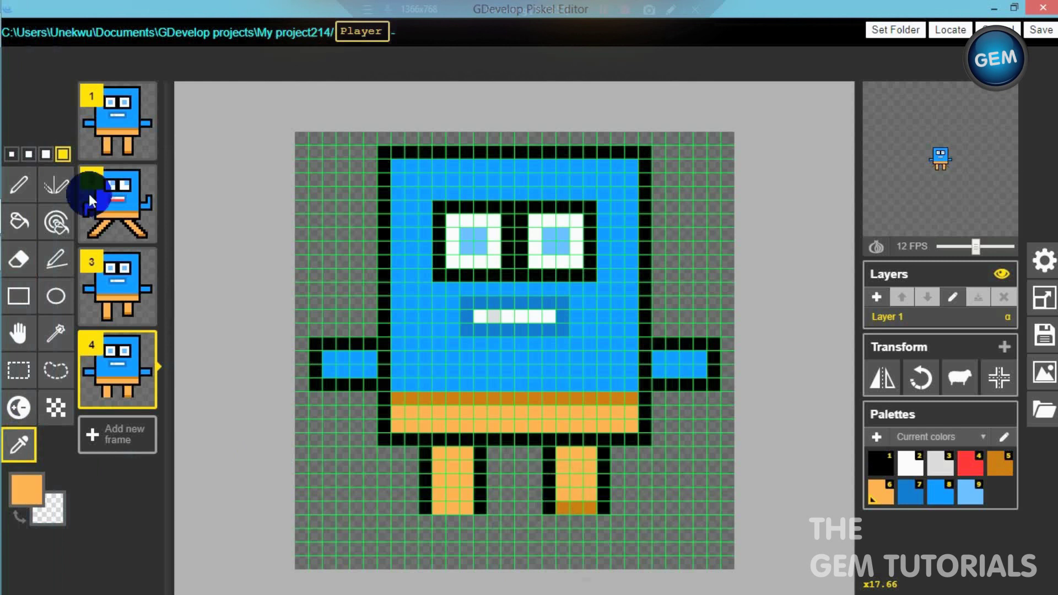
{"action": "left_click", "coordinate": [19, 184]}
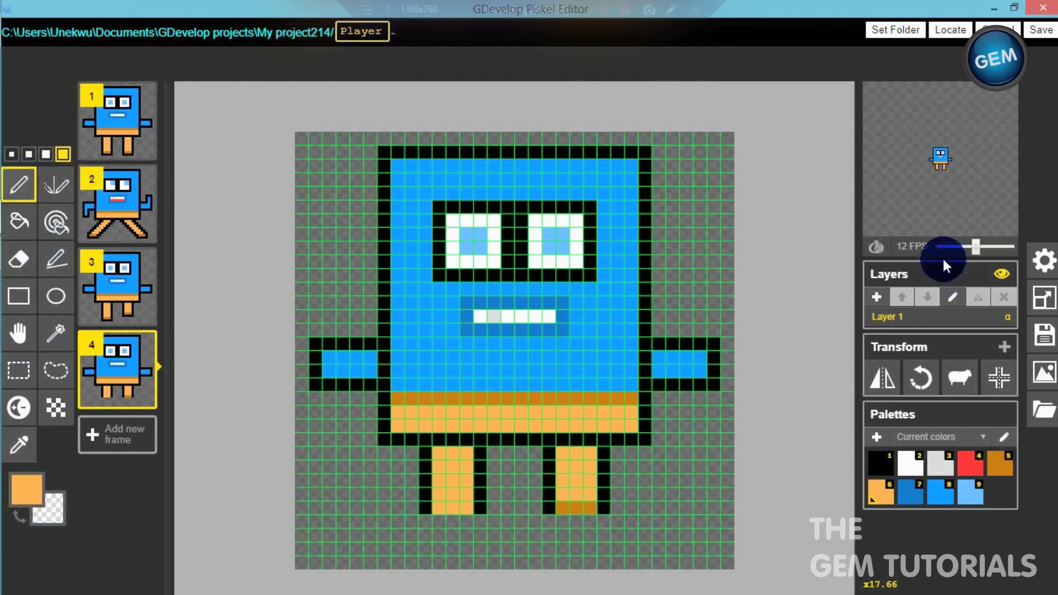
{"action": "left_click", "coordinate": [876, 246]}
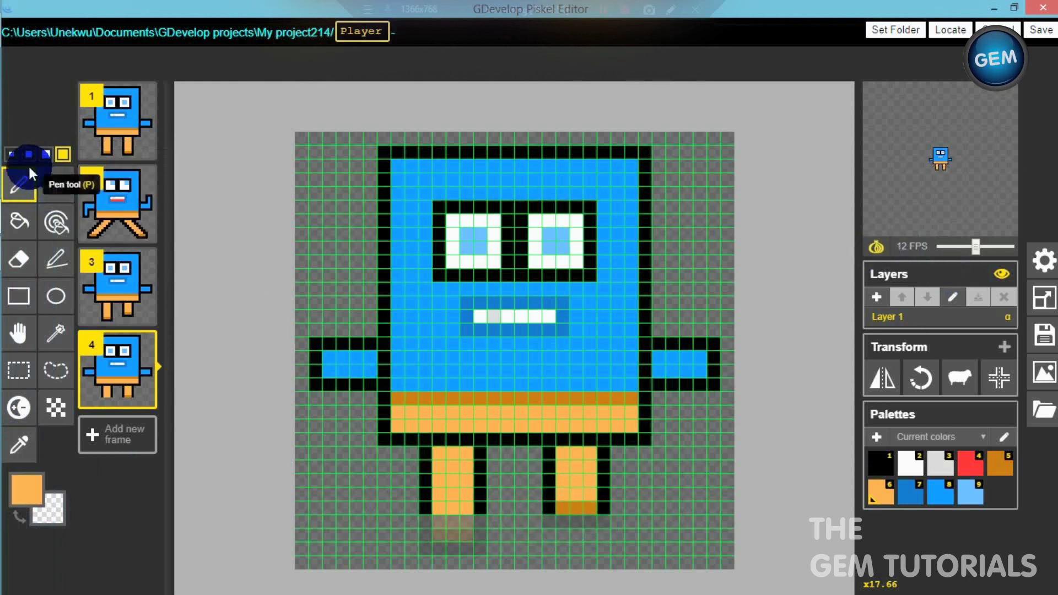
{"action": "left_click", "coordinate": [12, 155]}
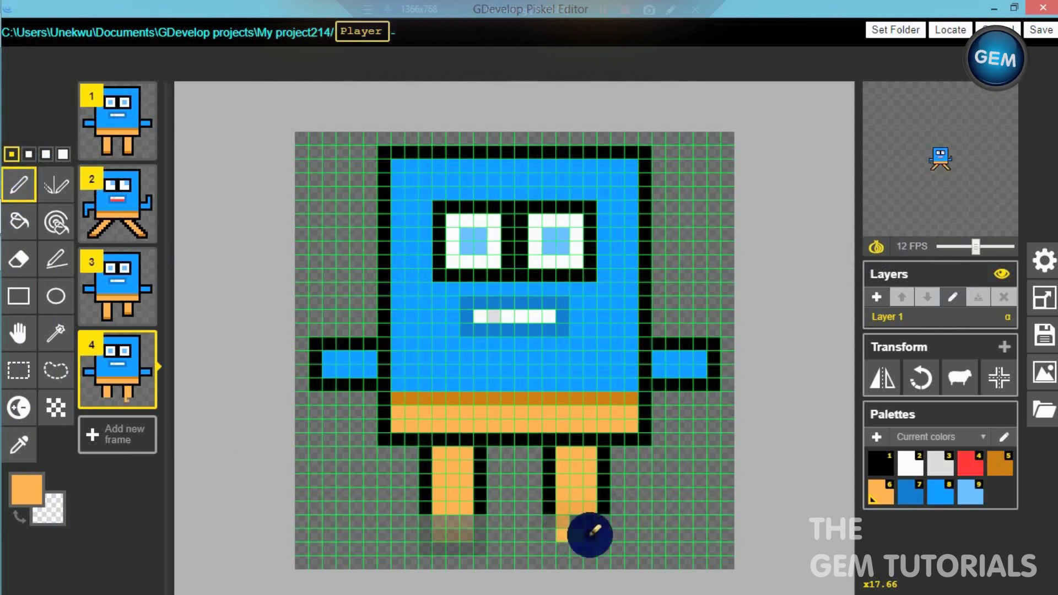
{"action": "left_click_drag", "start_coordinate": [577, 524], "coordinate": [576, 536]}
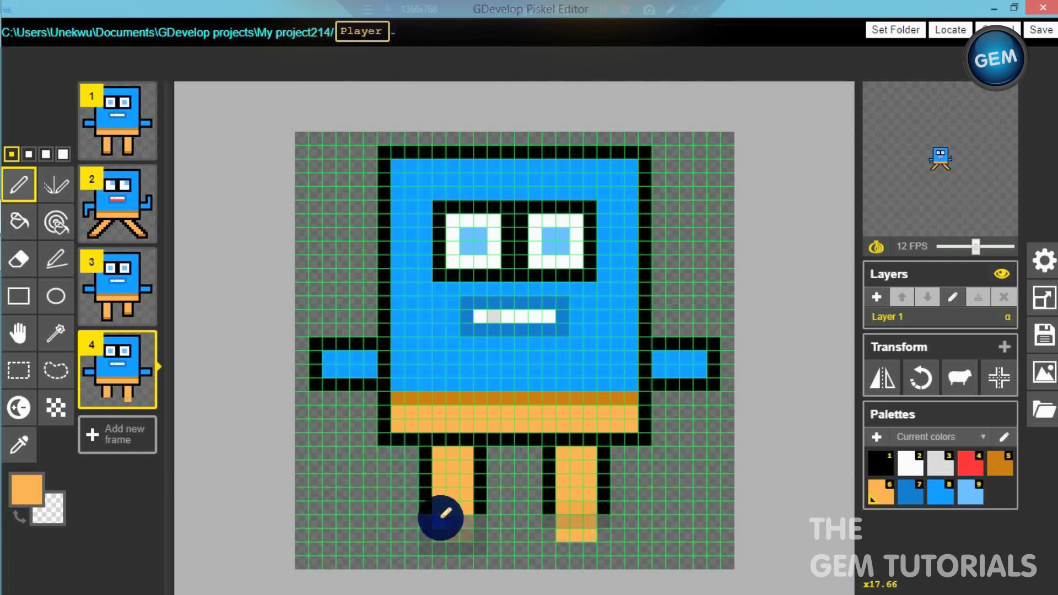
{"action": "left_click_drag", "start_coordinate": [440, 518], "coordinate": [461, 546]}
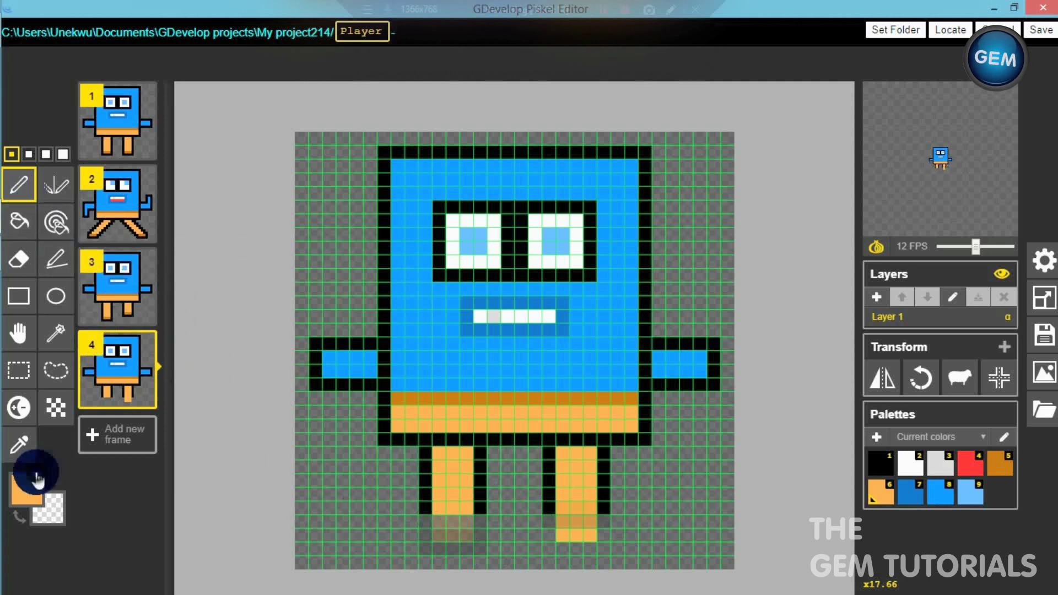
Erase the extra pixels at the bottom of the left leg.
{"action": "left_click", "coordinate": [26, 489]}
{"action": "left_click", "coordinate": [432, 521]}
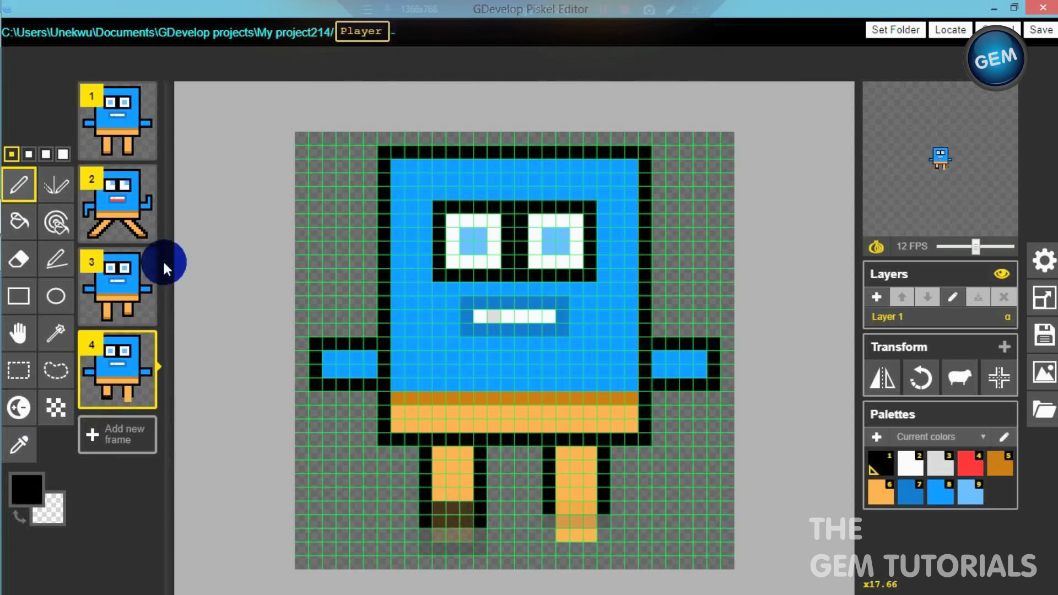
{"action": "left_click", "coordinate": [19, 259]}
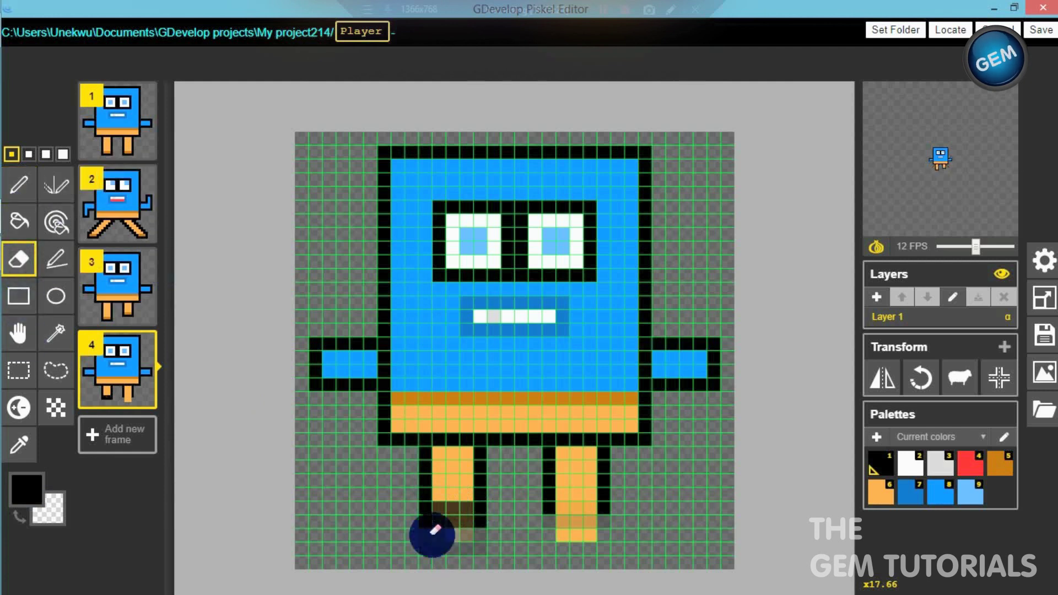
{"action": "left_click_drag", "start_coordinate": [439, 519], "coordinate": [479, 524]}
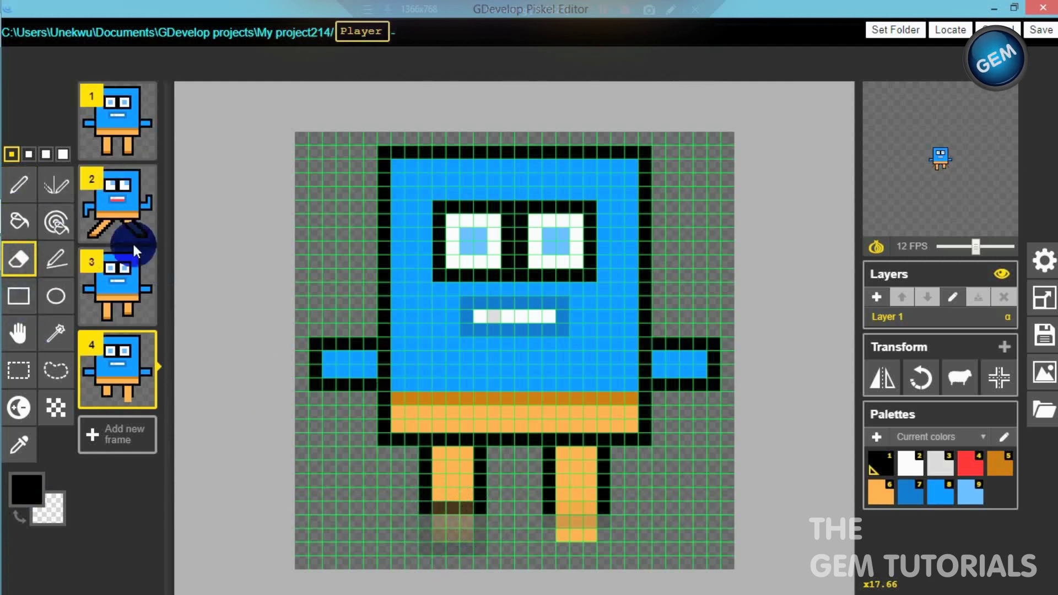
{"action": "left_click", "coordinate": [33, 199]}
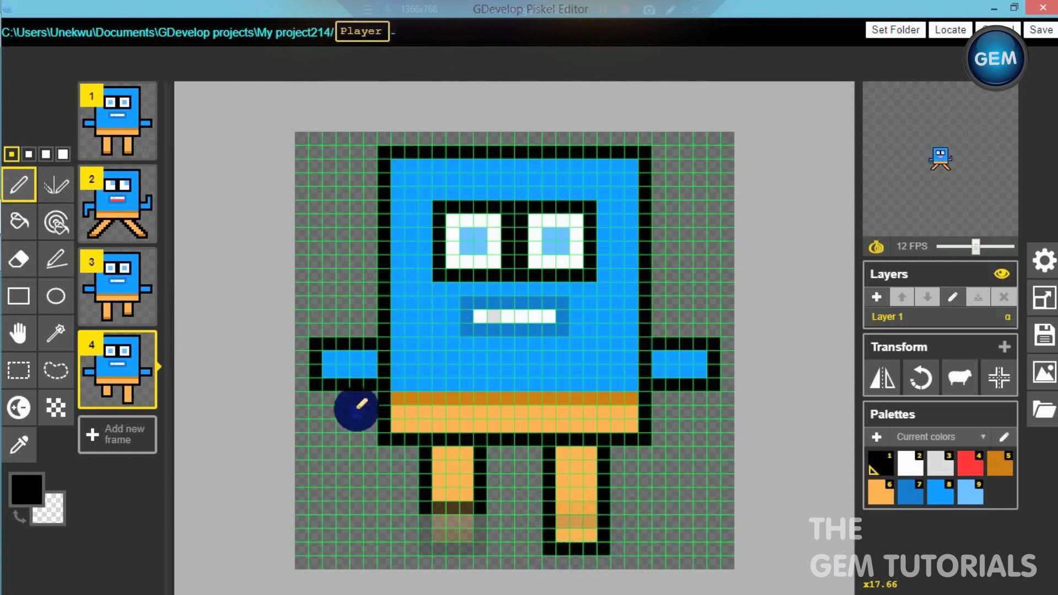
{"action": "left_click", "coordinate": [105, 281]}
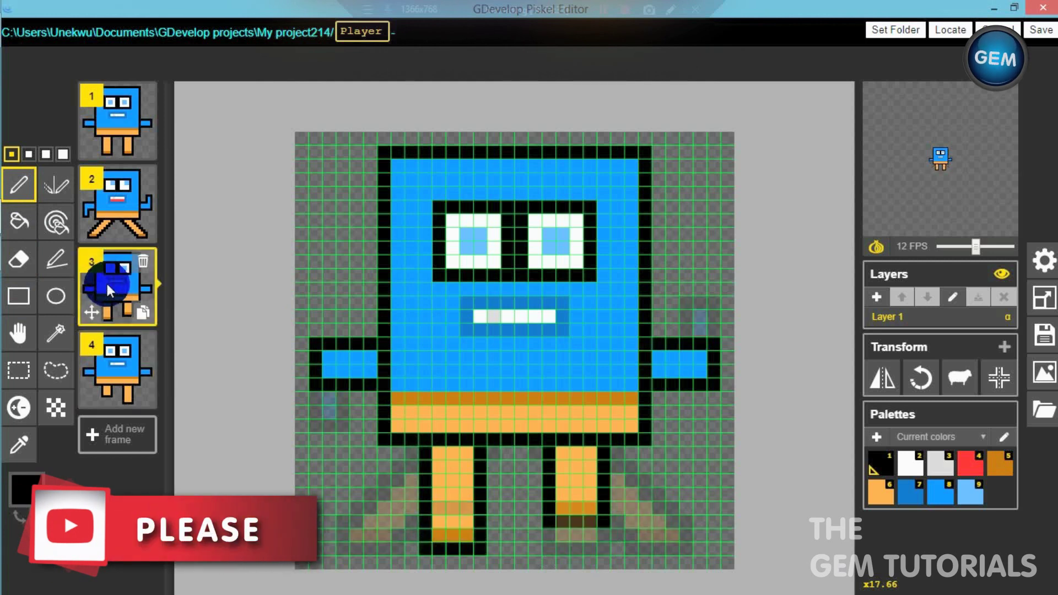
{"action": "left_click", "coordinate": [120, 378]}
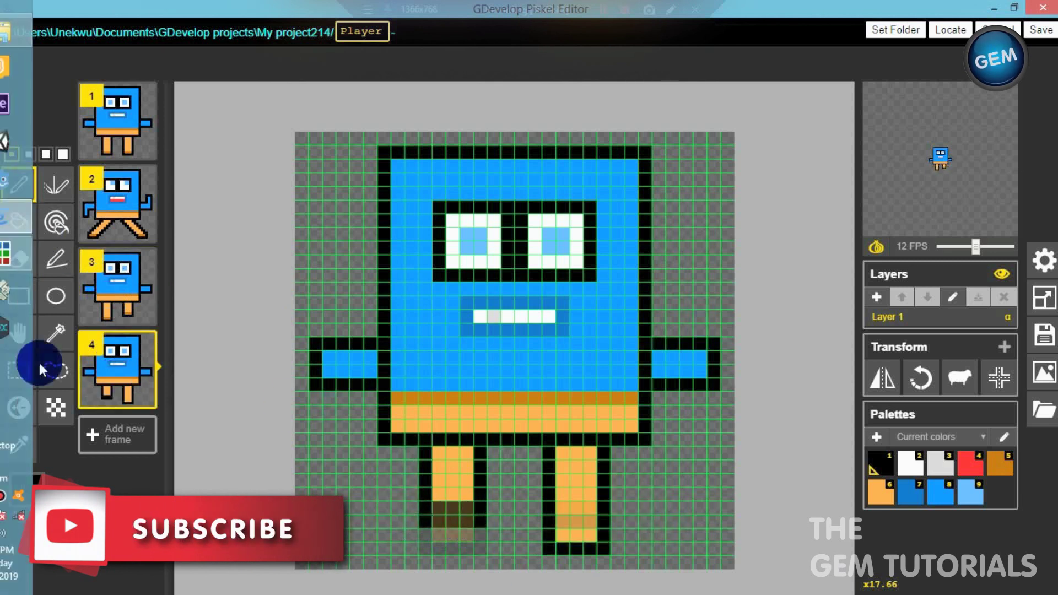
{"action": "left_click", "coordinate": [19, 444]}
{"action": "left_click", "coordinate": [449, 490]}
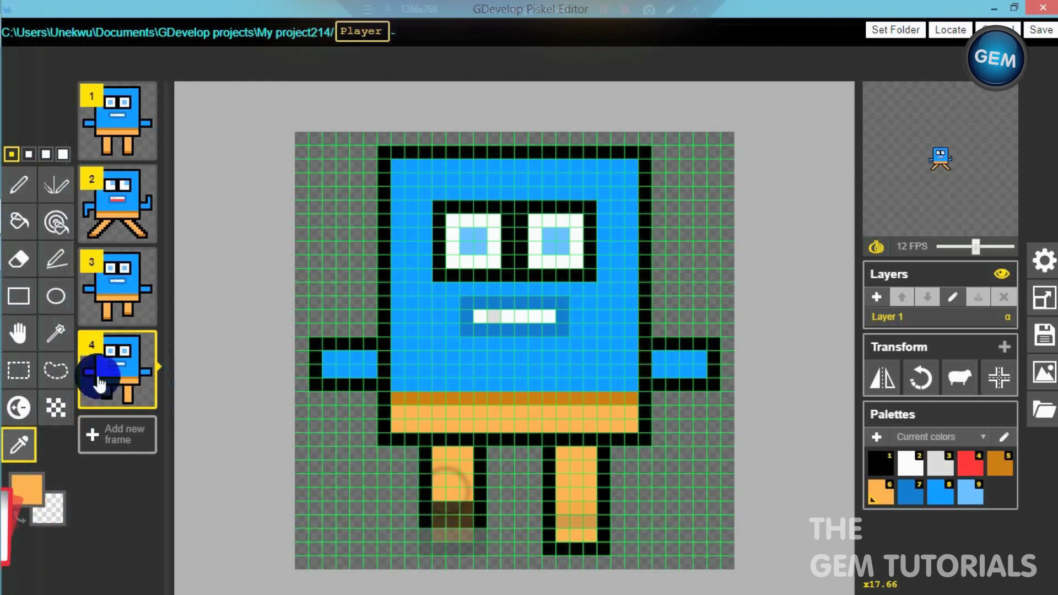
{"action": "left_click", "coordinate": [18, 185]}
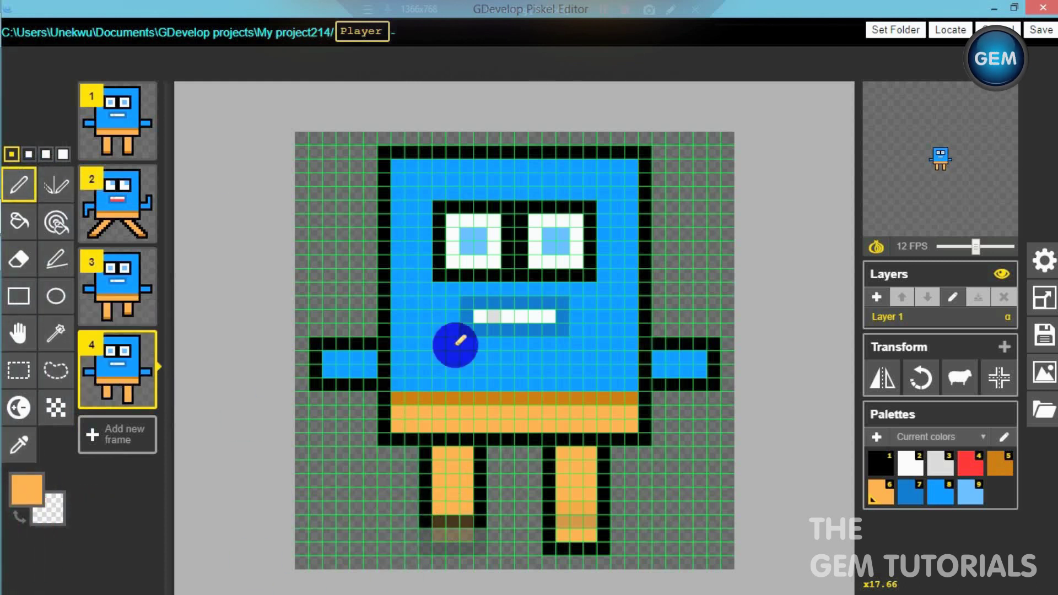
Sample dark orange from frame 3 and paint frame 4's left-leg bottom row with it.
{"action": "left_click", "coordinate": [120, 314]}
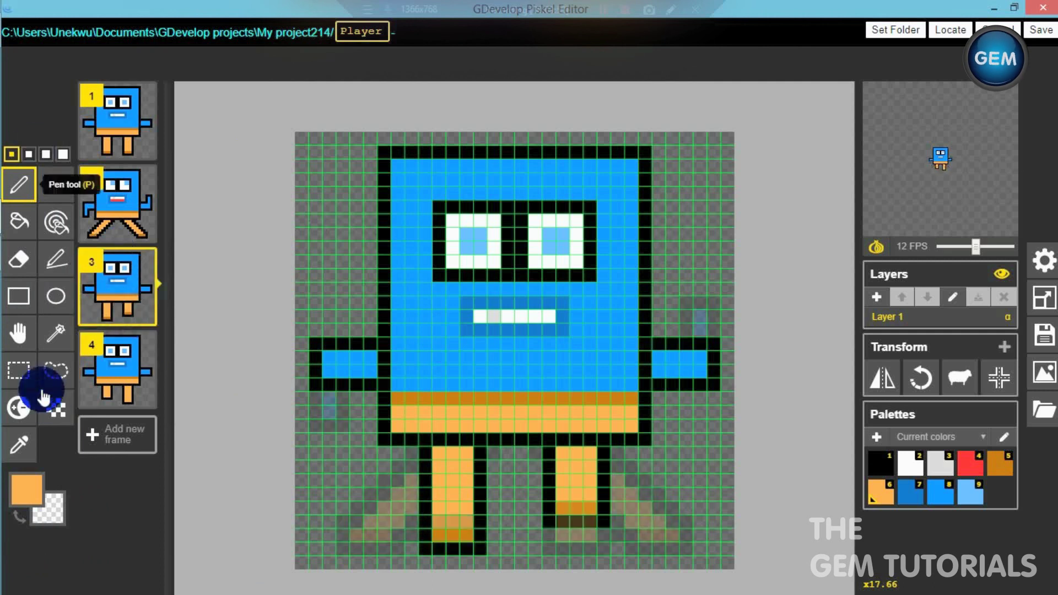
{"action": "left_click", "coordinate": [19, 443]}
{"action": "left_click", "coordinate": [452, 533]}
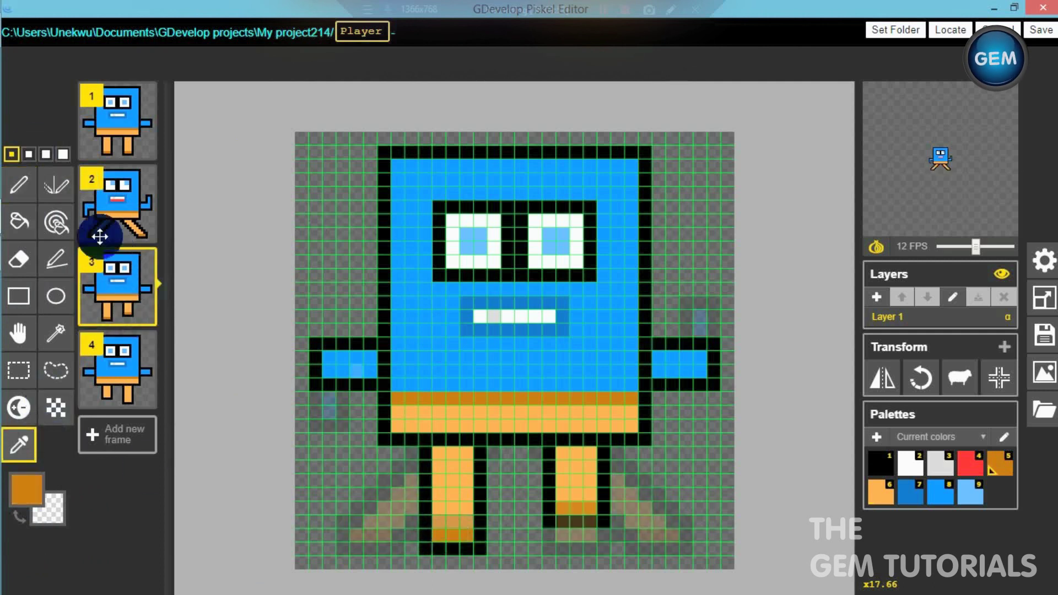
{"action": "left_click", "coordinate": [114, 368]}
{"action": "left_click", "coordinate": [19, 185]}
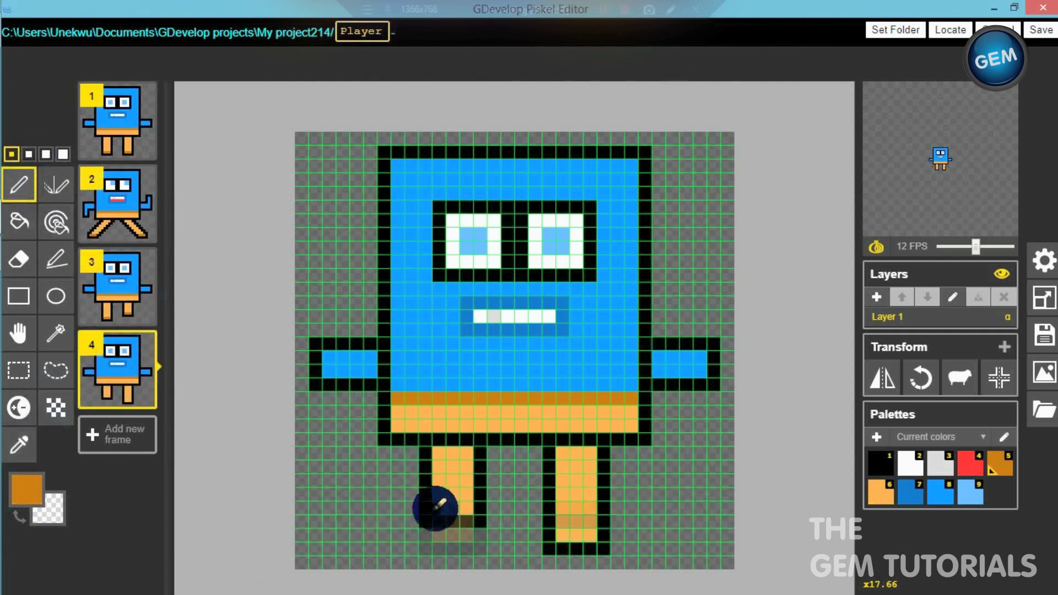
{"action": "left_click_drag", "start_coordinate": [456, 507], "coordinate": [469, 508]}
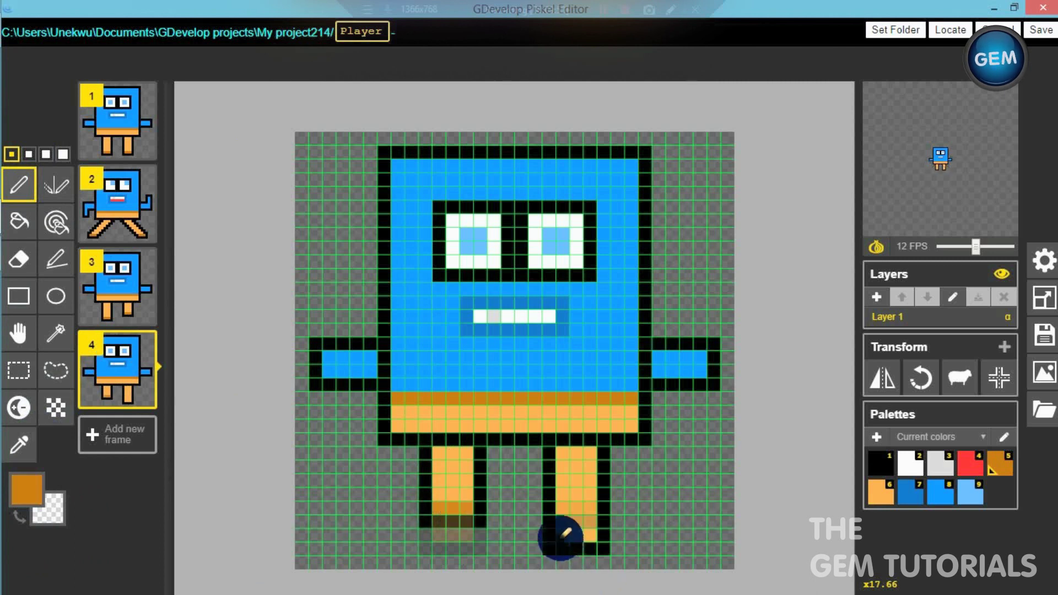
{"action": "left_click", "coordinate": [109, 283]}
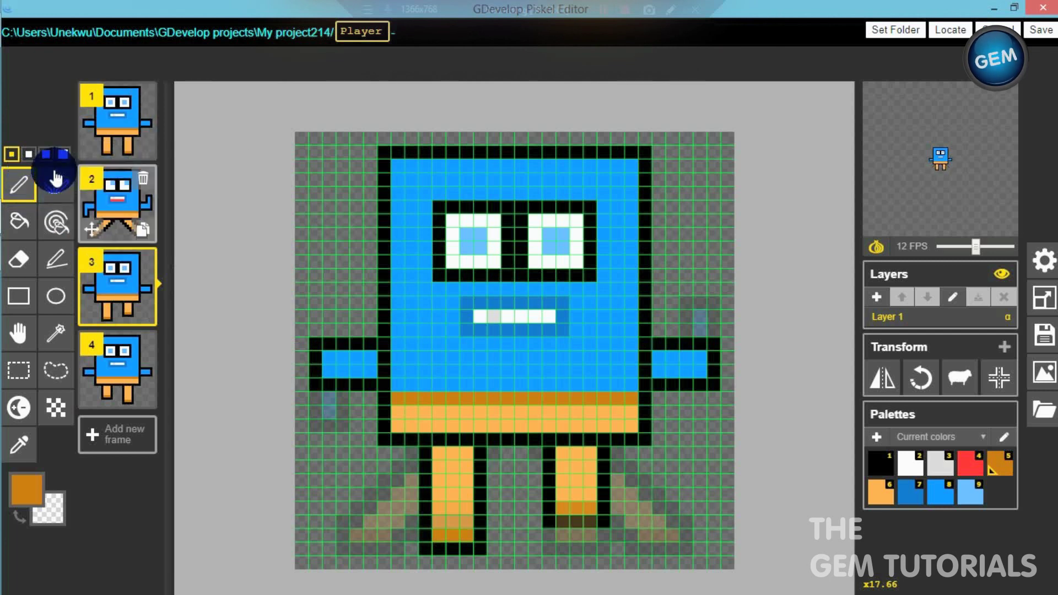
{"action": "mouse_move", "coordinate": [53, 185]}
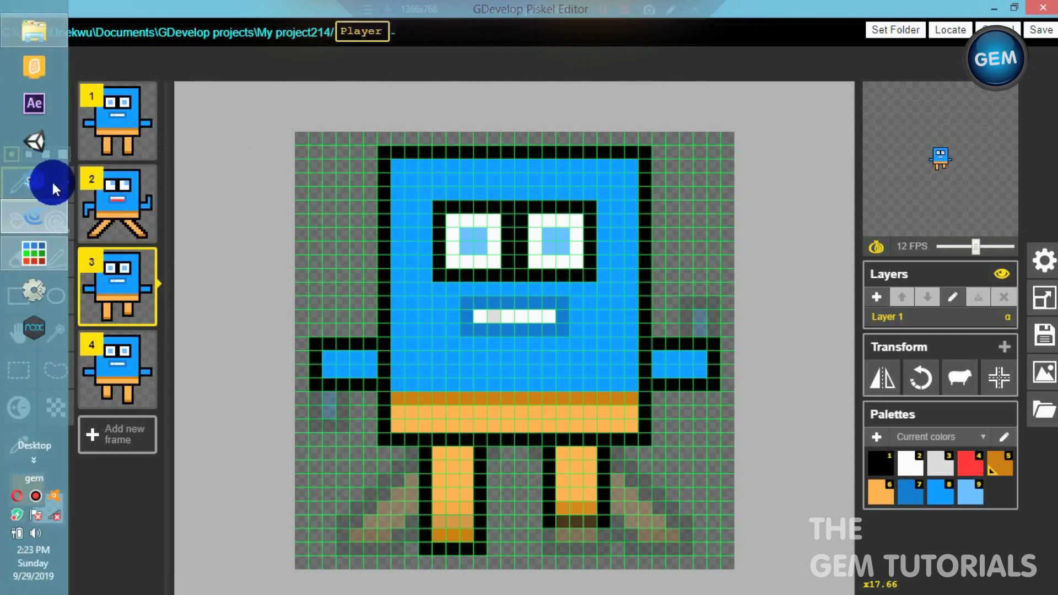
Repaint frame 3's left-eye pupil, sampling light blue and white from the eyes.
{"action": "left_click", "coordinate": [29, 452]}
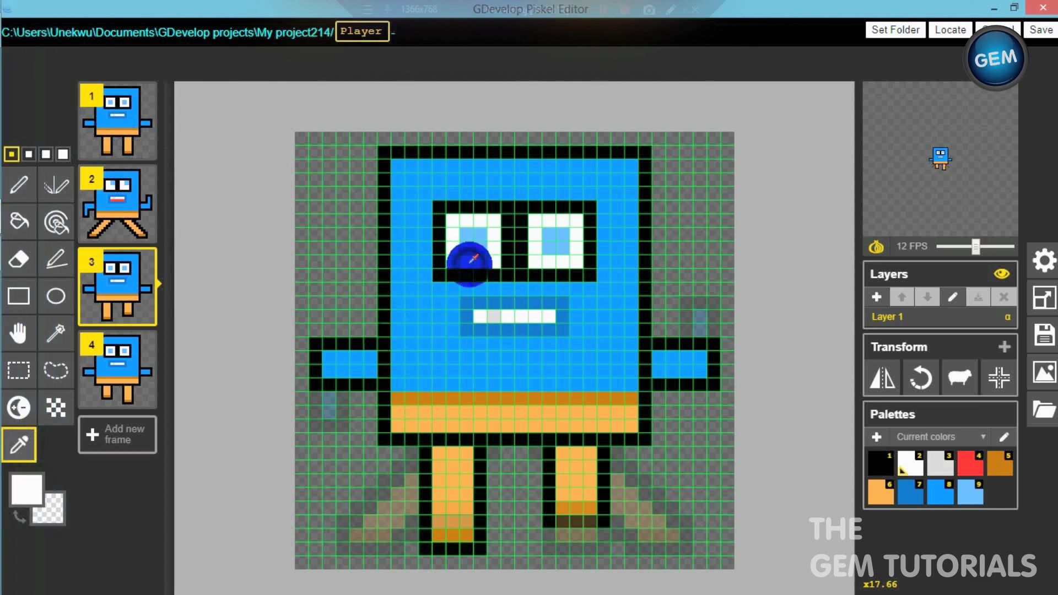
{"action": "left_click", "coordinate": [27, 181]}
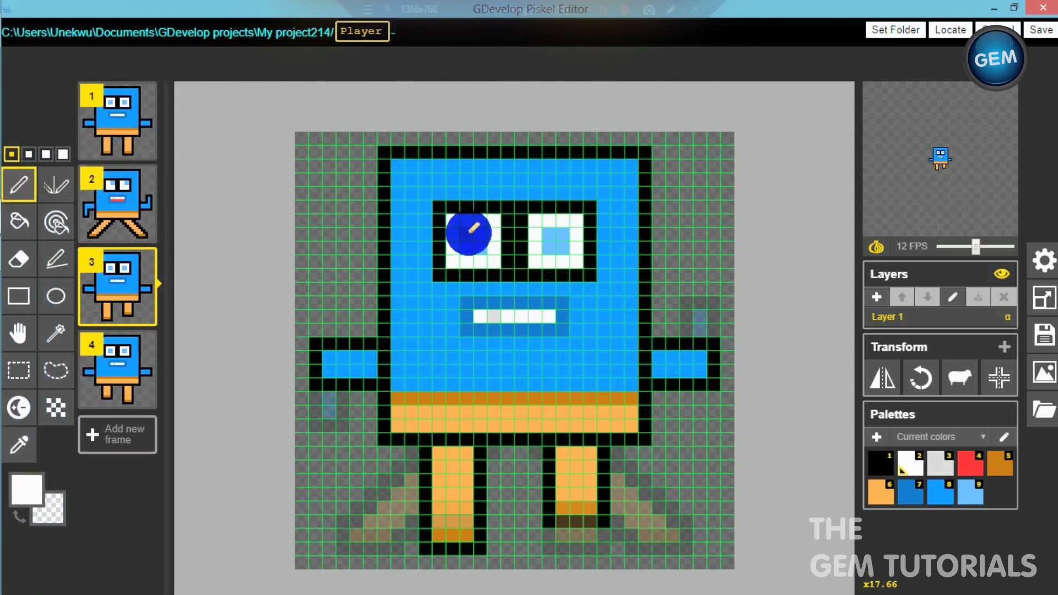
{"action": "left_click", "coordinate": [469, 231]}
{"action": "left_click", "coordinate": [62, 479]}
{"action": "left_click", "coordinate": [25, 449]}
{"action": "left_click", "coordinate": [477, 238]}
{"action": "left_click", "coordinate": [18, 185]}
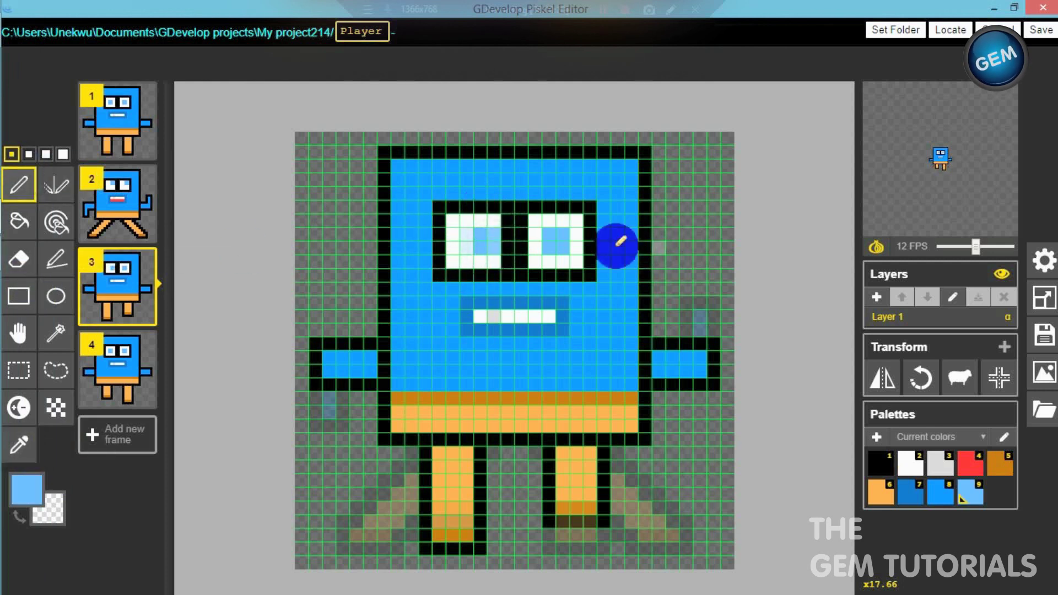
{"action": "left_click", "coordinate": [21, 444]}
{"action": "left_click", "coordinate": [536, 255]}
{"action": "left_click", "coordinate": [19, 184]}
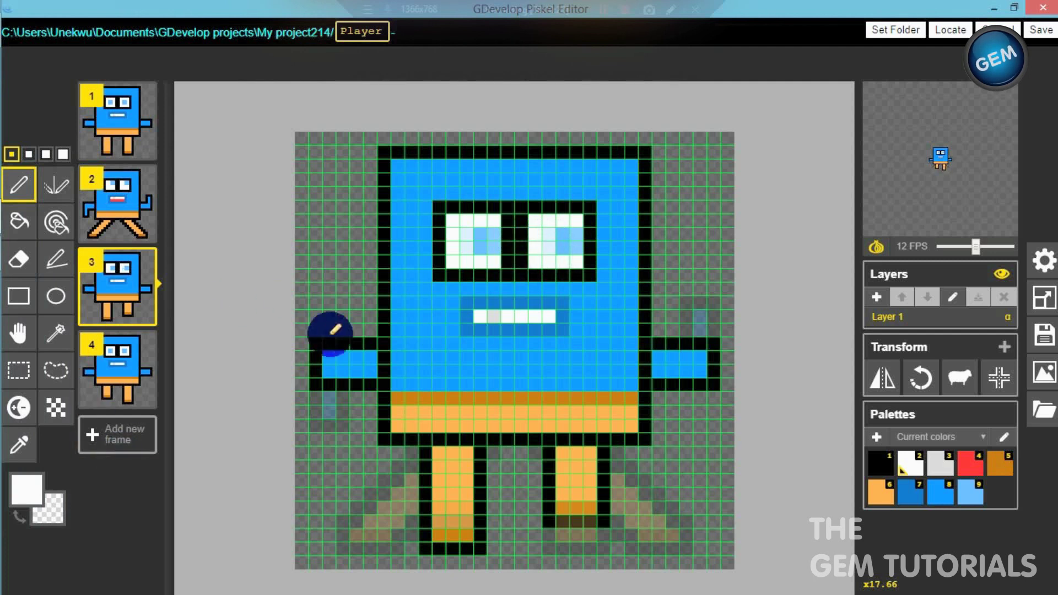
On frame 4, paint white over the right pupil and draw a light-blue left pupil.
{"action": "left_click", "coordinate": [117, 365]}
{"action": "left_click_drag", "start_coordinate": [551, 236], "coordinate": [550, 248]}
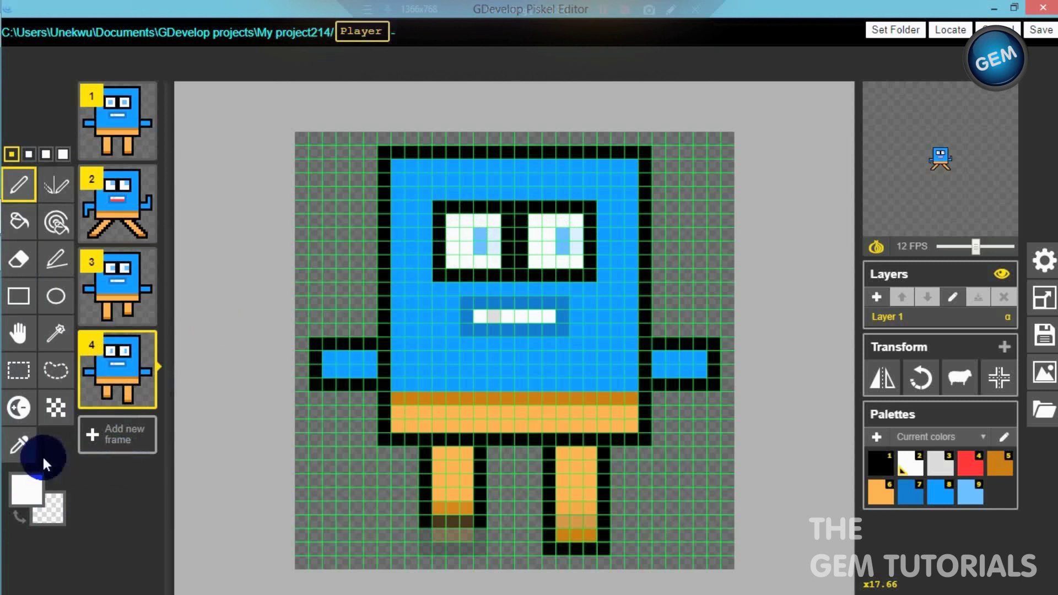
{"action": "left_click", "coordinate": [20, 444]}
{"action": "left_click", "coordinate": [480, 246]}
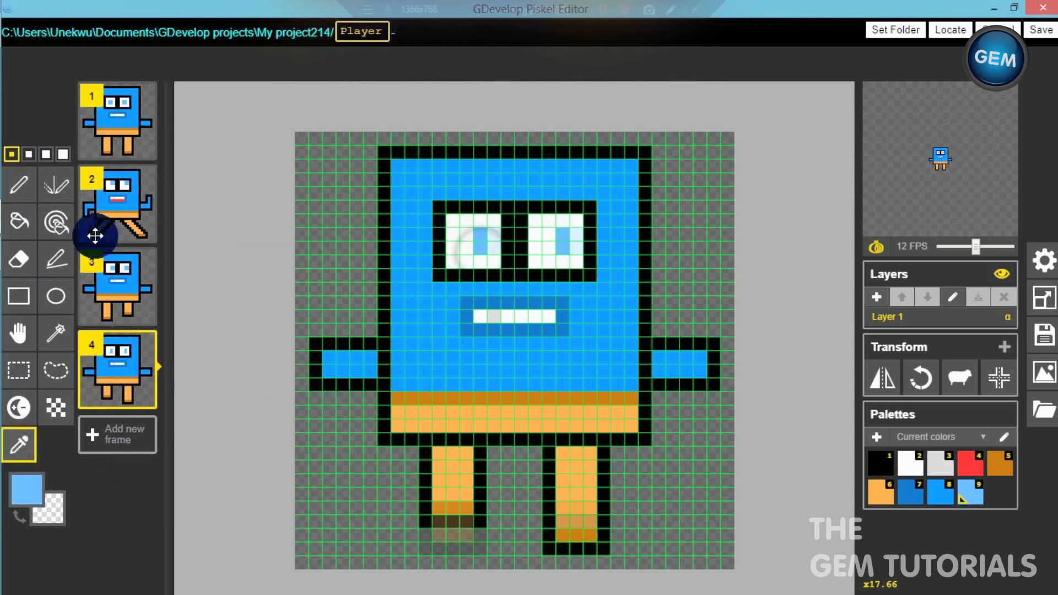
{"action": "left_click", "coordinate": [22, 181]}
{"action": "left_click_drag", "start_coordinate": [488, 249], "coordinate": [488, 234]}
{"action": "left_click", "coordinate": [568, 243]}
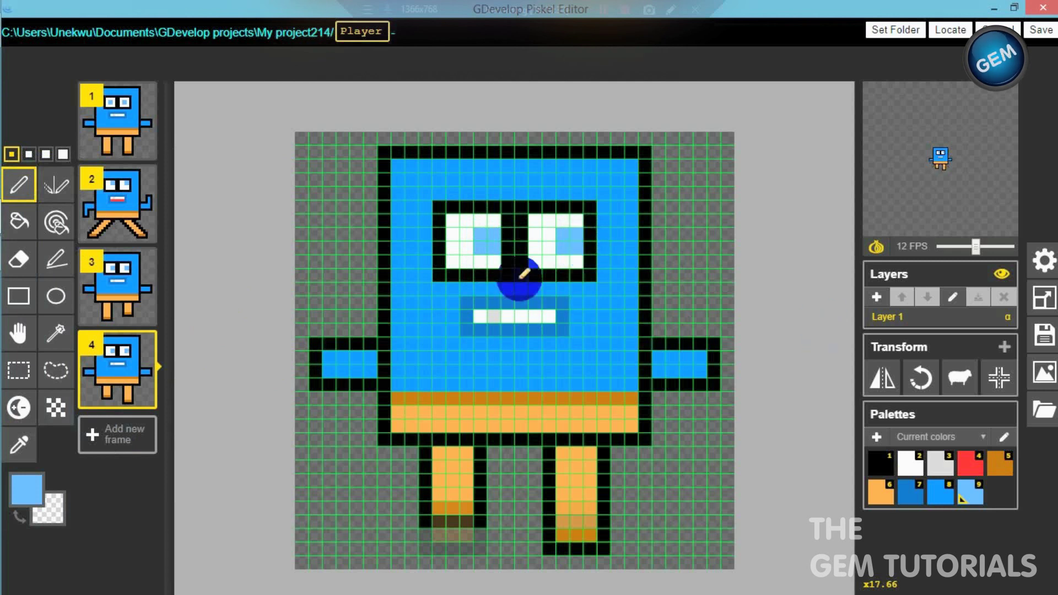
Step through frames 1 to 4 to check the walking sequence.
{"action": "left_click", "coordinate": [156, 137]}
{"action": "left_click", "coordinate": [124, 203]}
{"action": "left_click", "coordinate": [125, 281]}
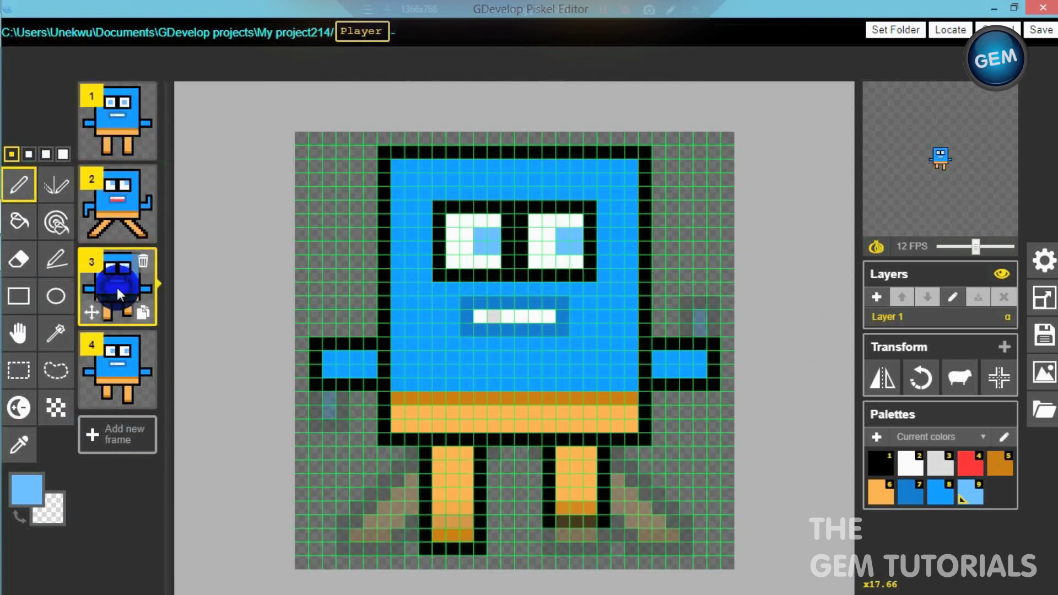
{"action": "left_click", "coordinate": [528, 167]}
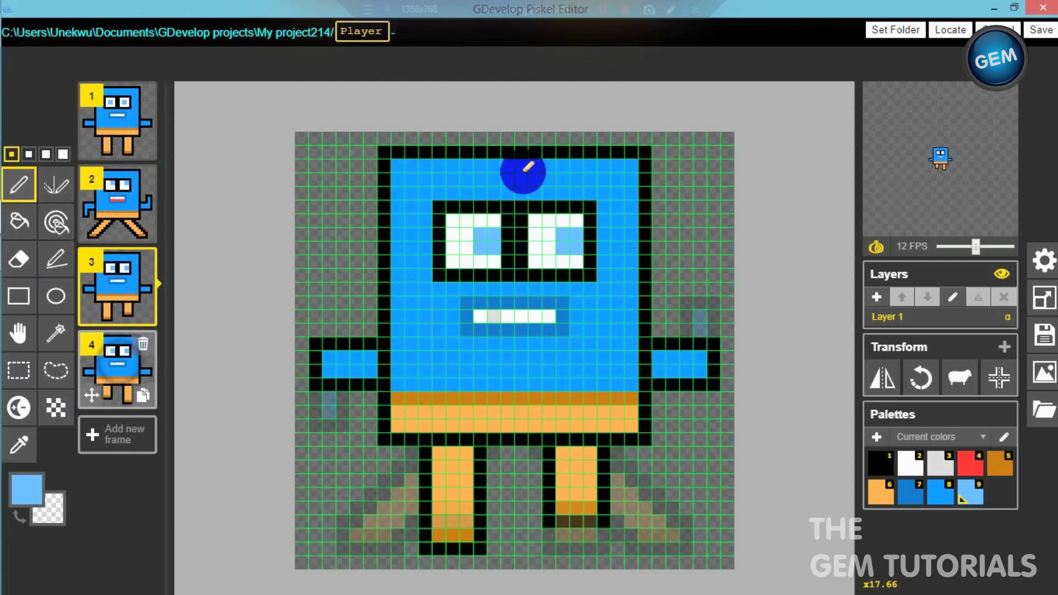
{"action": "left_click", "coordinate": [124, 378]}
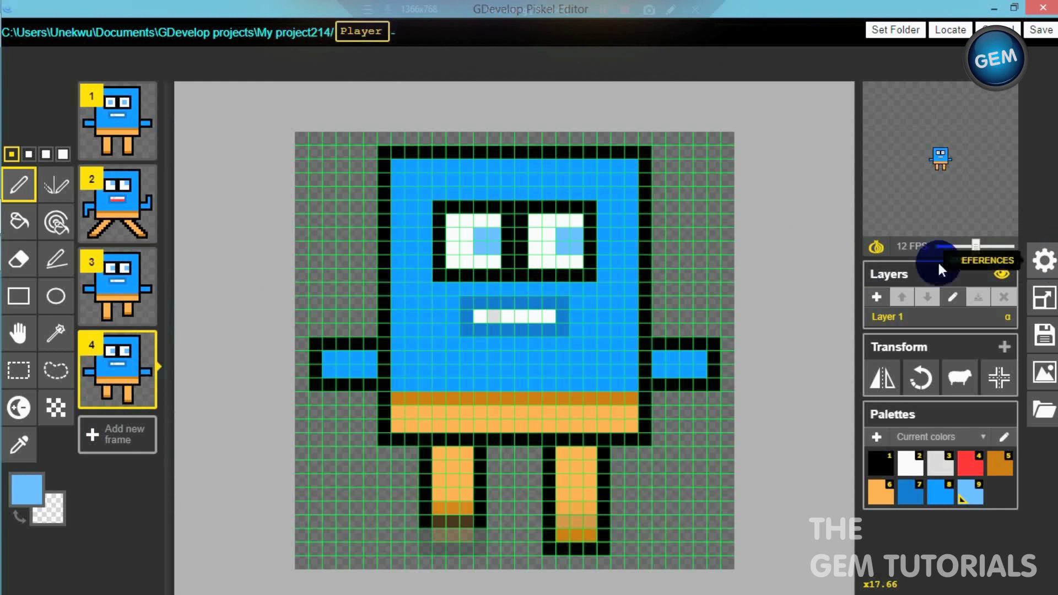
In Export's Zip tab, enable Split by layers and Index by layer names.
{"action": "left_click", "coordinate": [1044, 375]}
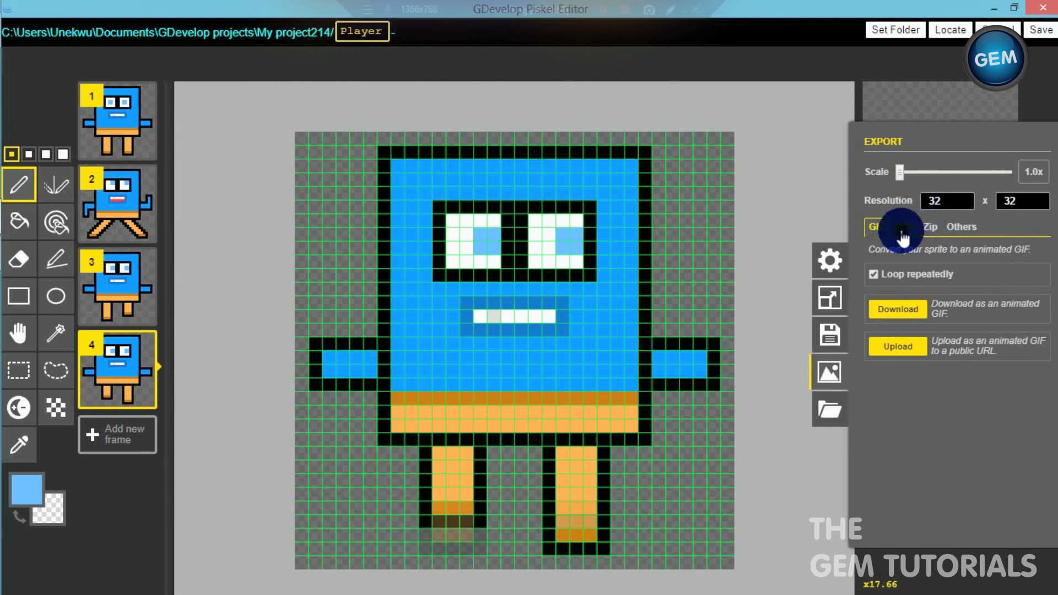
{"action": "left_click", "coordinate": [902, 229]}
{"action": "left_click", "coordinate": [931, 230]}
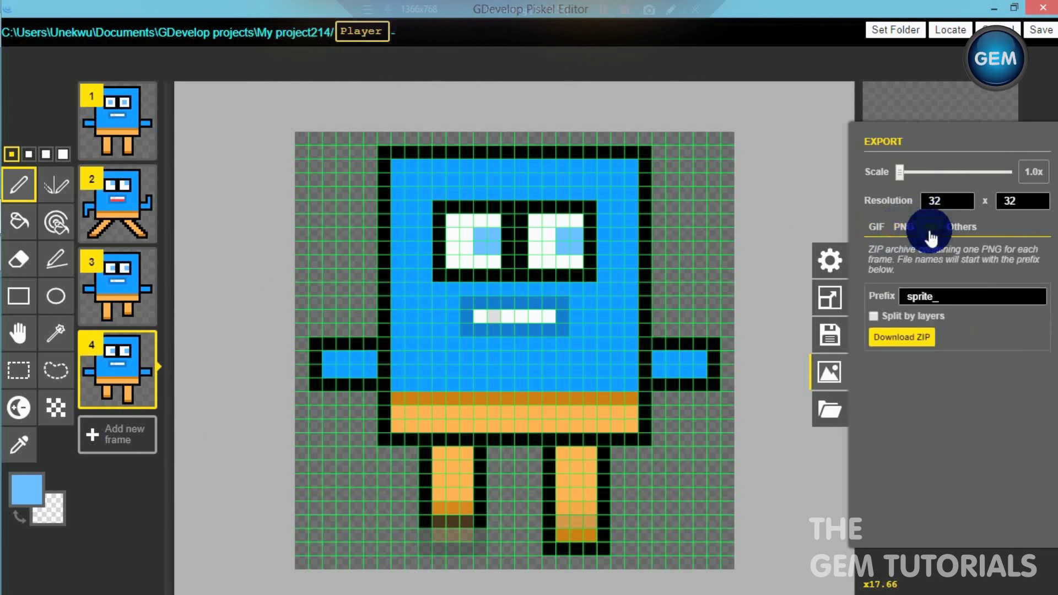
{"action": "left_click", "coordinate": [956, 235]}
{"action": "left_click", "coordinate": [931, 236]}
{"action": "left_click", "coordinate": [873, 316]}
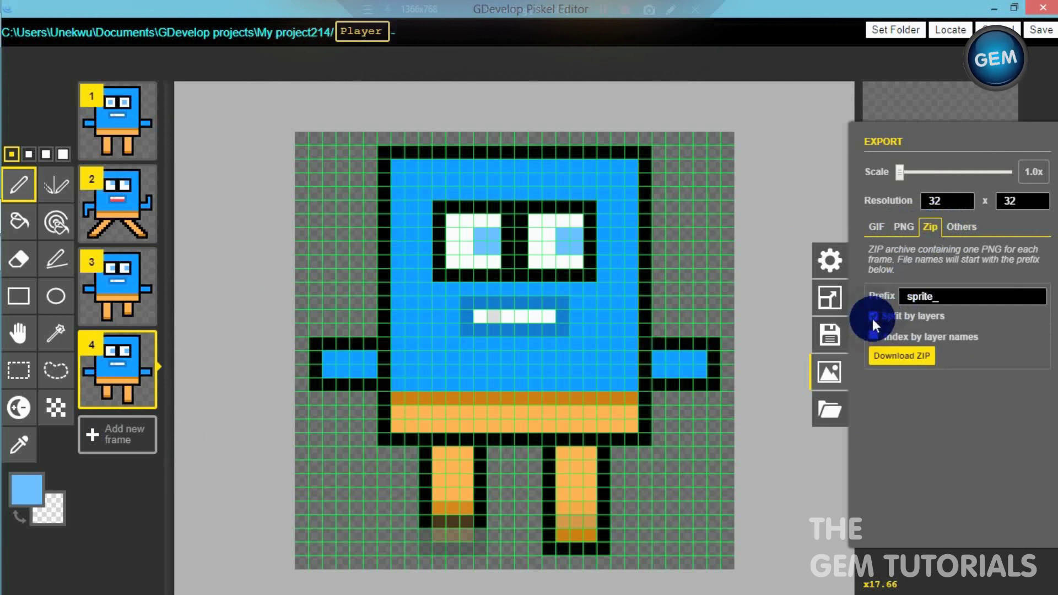
{"action": "left_click", "coordinate": [874, 336]}
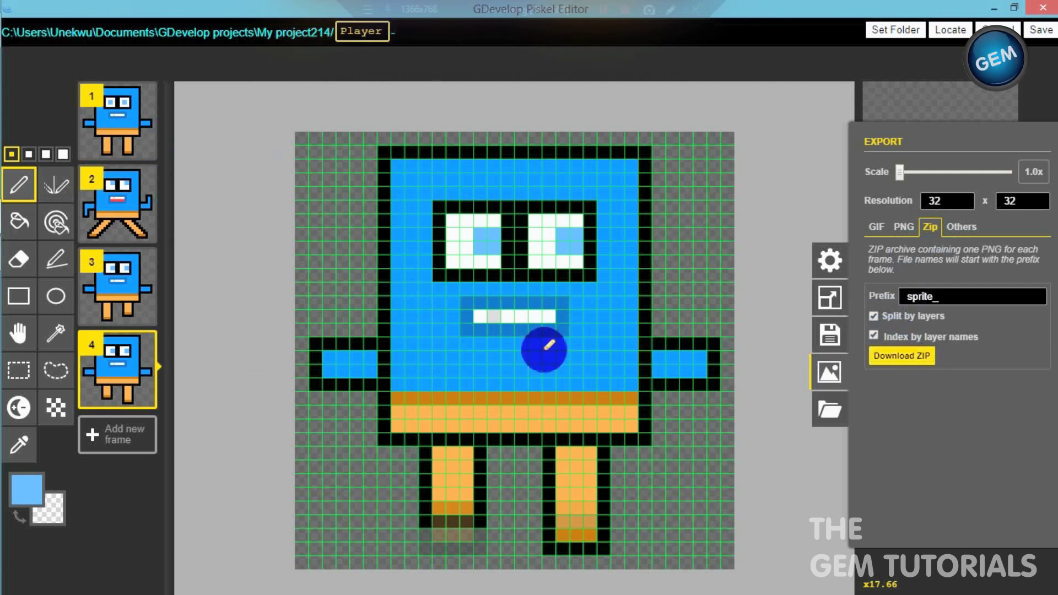
Download the ZIP to the Desktop and close the export panel.
{"action": "left_click", "coordinate": [889, 357]}
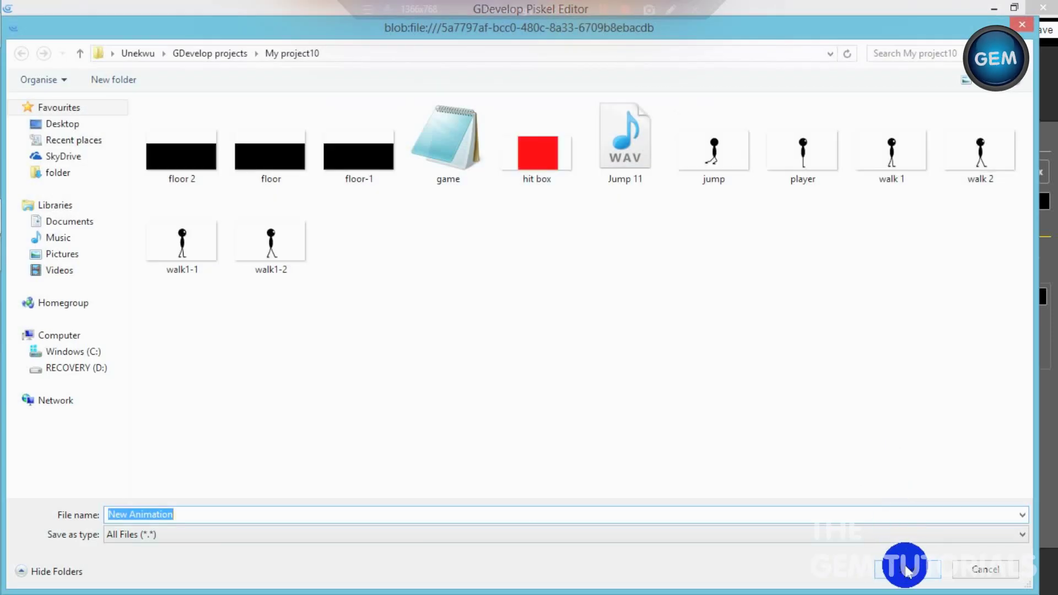
{"action": "left_click", "coordinate": [70, 124]}
{"action": "left_click", "coordinate": [913, 573]}
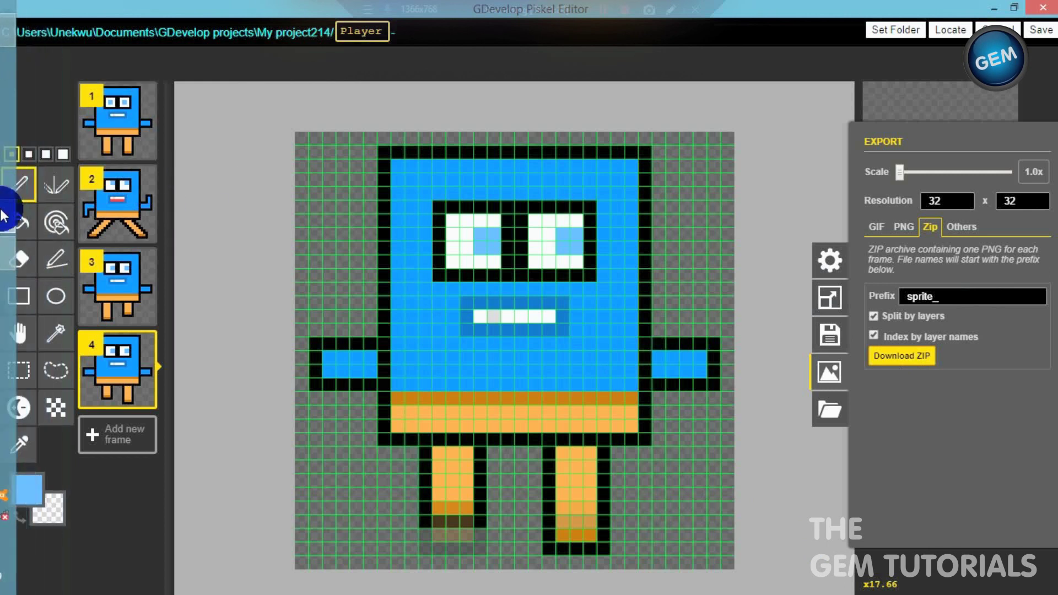
{"action": "mouse_move", "coordinate": [7, 237]}
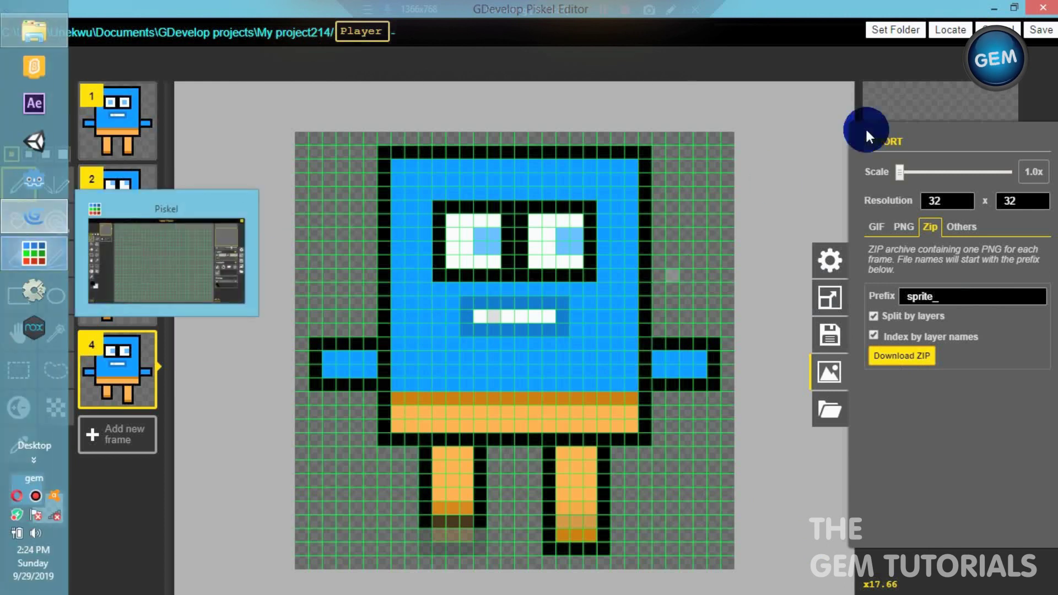
{"action": "left_click", "coordinate": [815, 200]}
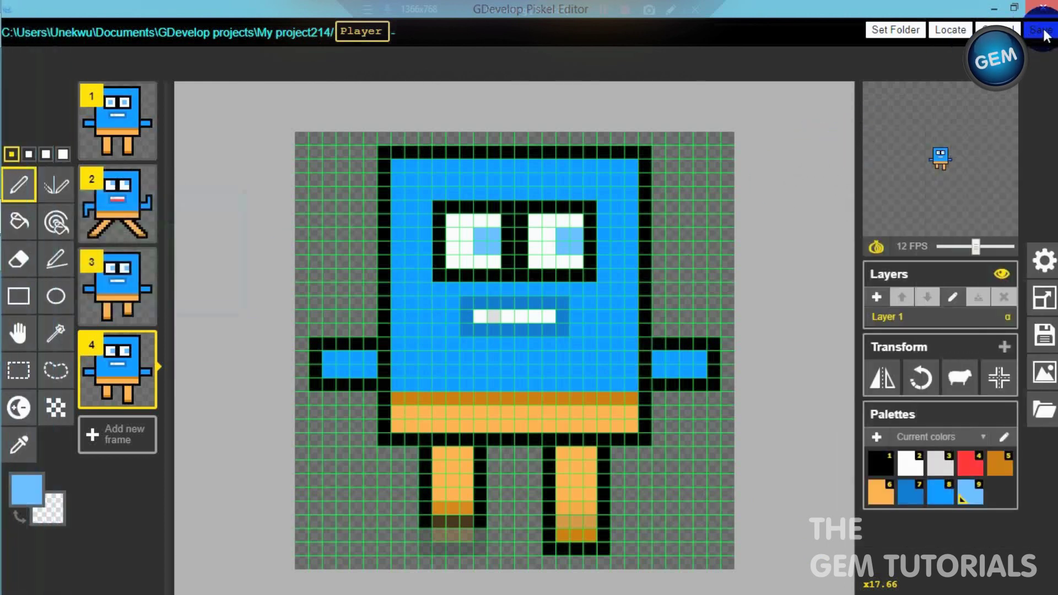
Save the Piskel sprite and delete the extra frames so Animation #0 keeps only the idle frame.
{"action": "left_click", "coordinate": [1041, 31]}
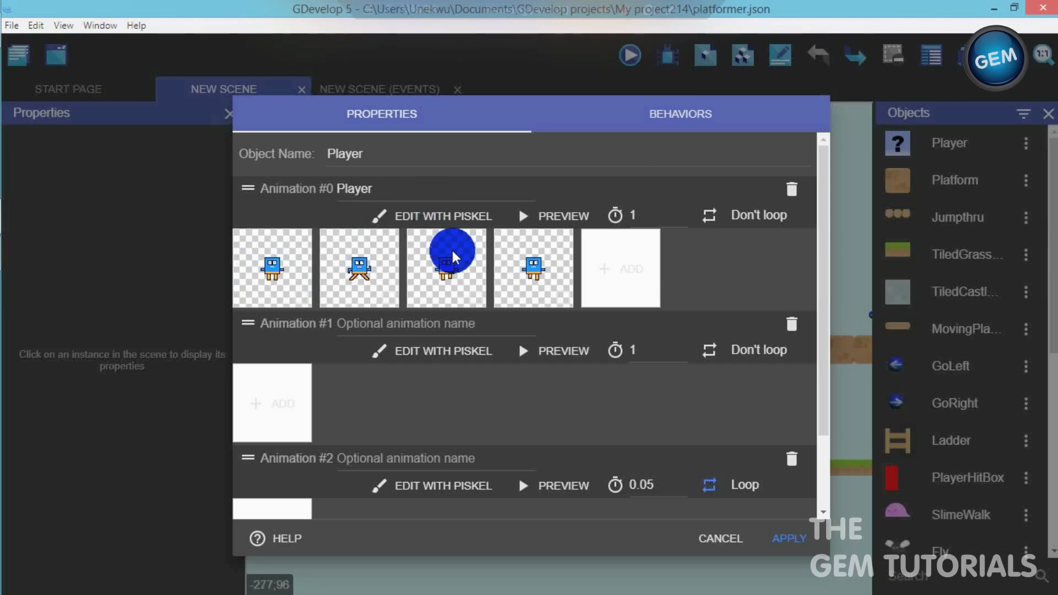
{"action": "right_click", "coordinate": [366, 268]}
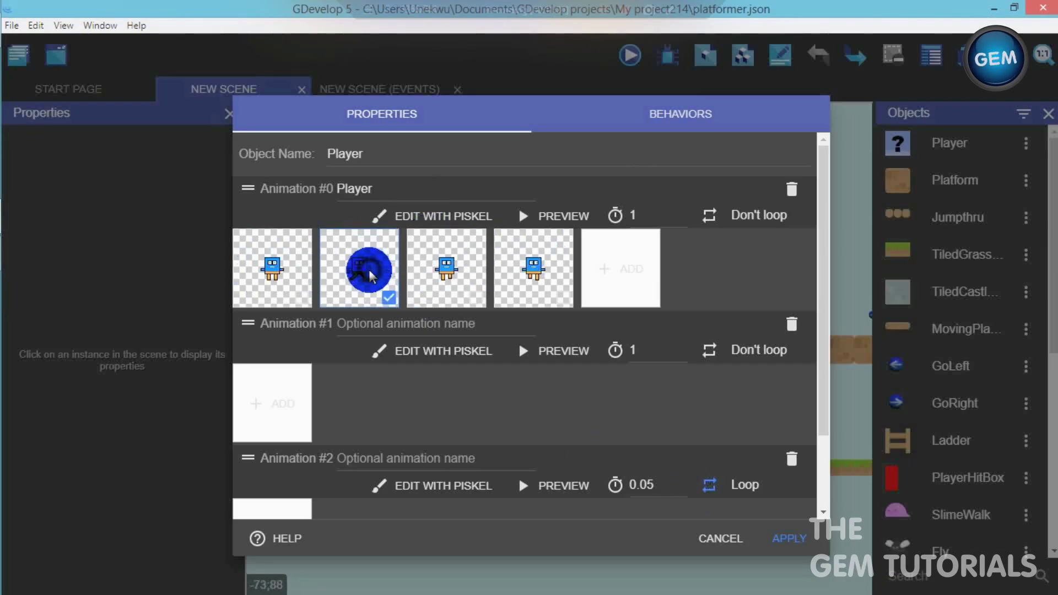
{"action": "left_click", "coordinate": [368, 272]}
{"action": "right_click", "coordinate": [353, 269]}
{"action": "left_click", "coordinate": [356, 273]}
{"action": "right_click", "coordinate": [352, 270]}
{"action": "left_click", "coordinate": [357, 274]}
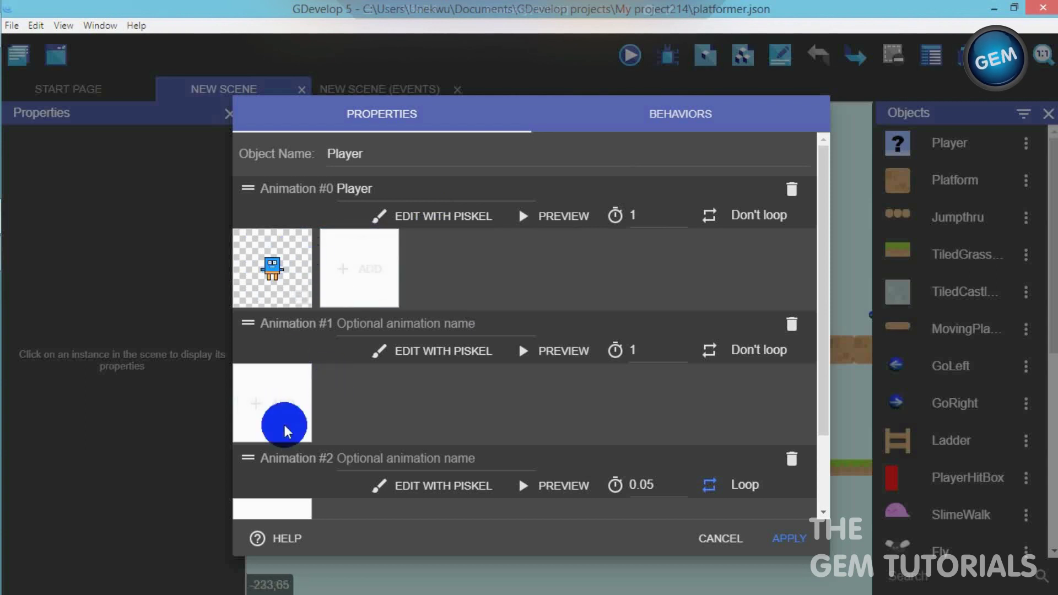
Add Player-2 to Animation #1 and Player-3 and Player-4 to Animation #2, then apply.
{"action": "left_click", "coordinate": [277, 398]}
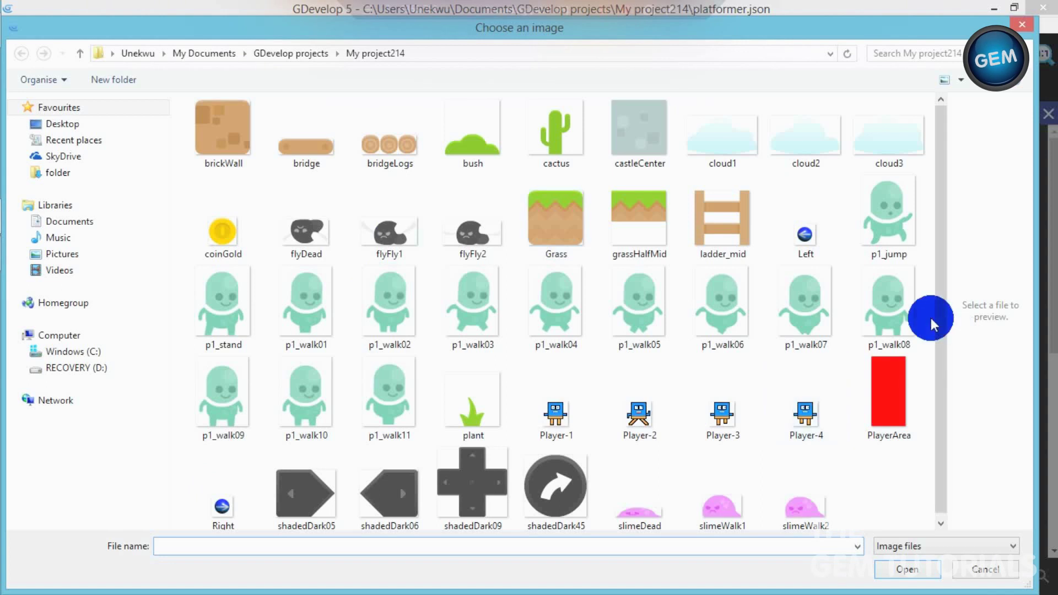
{"action": "double_click", "coordinate": [642, 414]}
{"action": "scroll", "coordinate": [819, 307], "scroll_direction": "down", "scroll_amount": 2}
{"action": "left_click", "coordinate": [272, 447]}
{"action": "left_click", "coordinate": [712, 409]}
{"action": "left_click", "coordinate": [797, 407], "text": "ctrl"}
{"action": "left_click", "coordinate": [882, 565]}
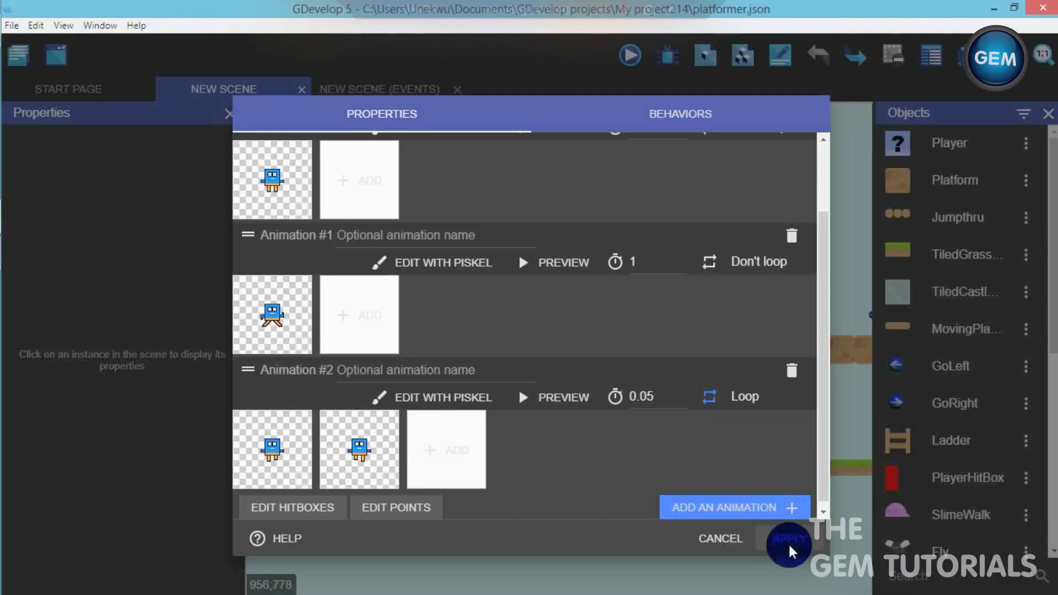
{"action": "left_click", "coordinate": [788, 542]}
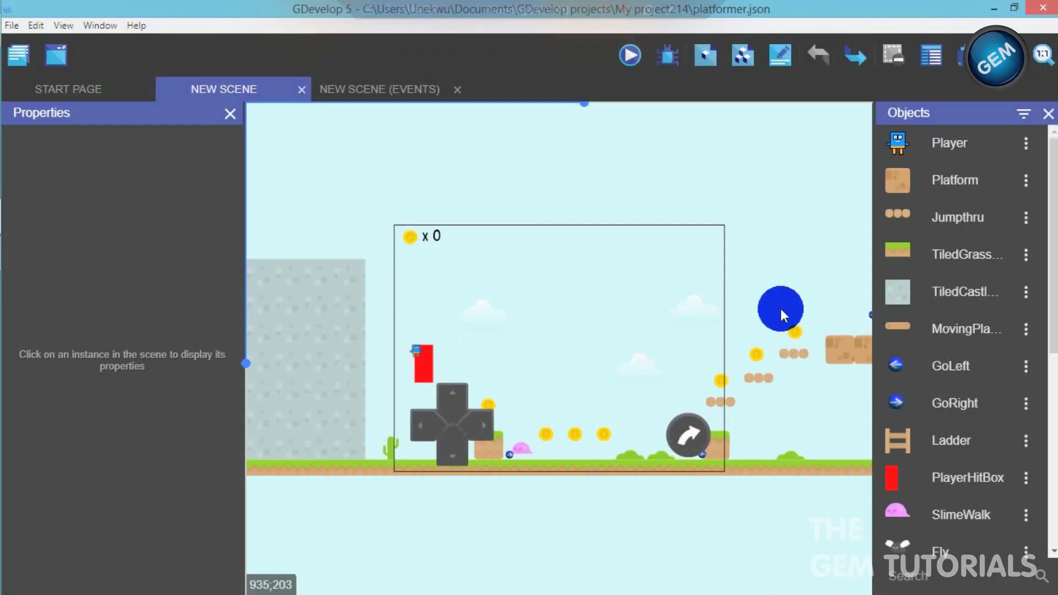
Enlarge the Player instance to 81×85 and test-walk it left and right in a preview.
{"action": "left_click", "coordinate": [428, 355]}
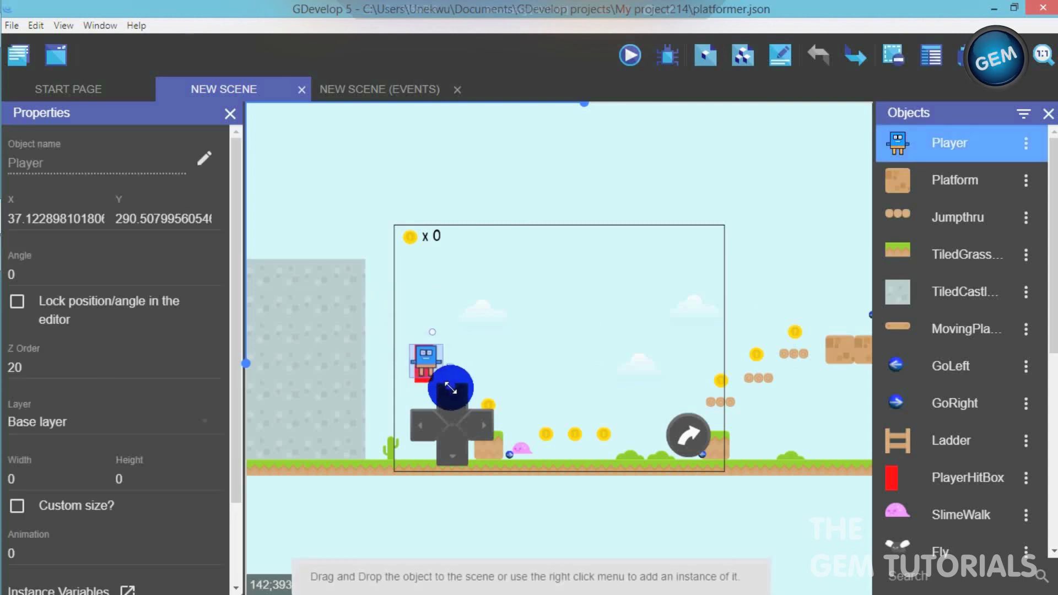
{"action": "left_click_drag", "start_coordinate": [452, 389], "coordinate": [450, 387]}
{"action": "left_click", "coordinate": [630, 55]}
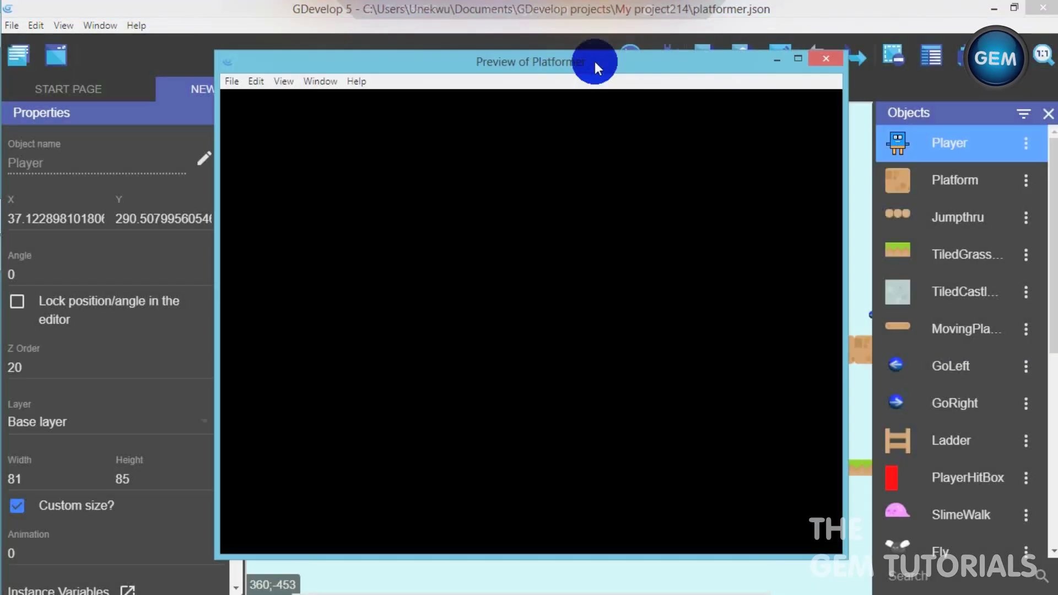
{"action": "mouse_move", "coordinate": [594, 61]}
{"action": "left_mouse_down"}
{"action": "mouse_move", "coordinate": [584, 13]}
{"action": "mouse_move", "coordinate": [582, 59]}
{"action": "left_mouse_up"}
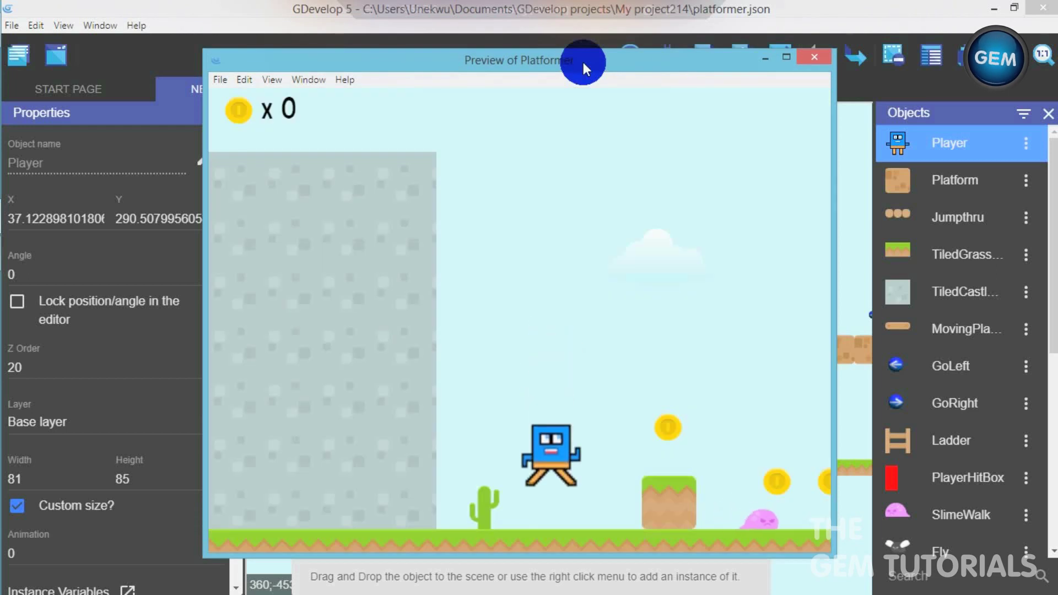
{"action": "key", "text": "Right"}
{"action": "key", "text": "Left"}
{"action": "key", "text": "Right"}
Close the preview and nudge the Player instance to X 37, Y 302.
{"action": "left_click", "coordinate": [815, 57]}
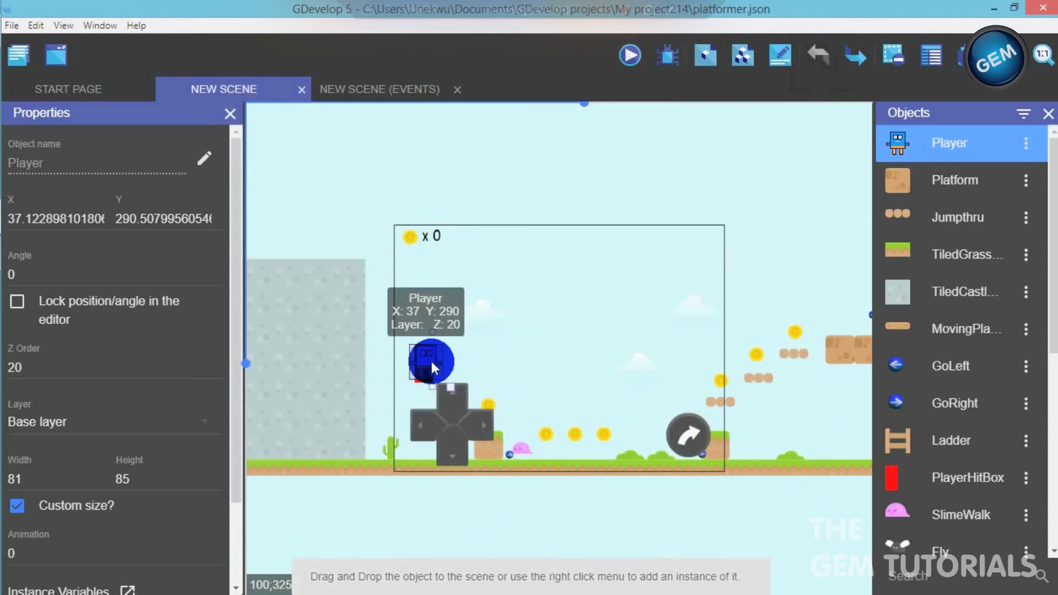
{"action": "left_click_drag", "start_coordinate": [428, 370], "coordinate": [427, 366]}
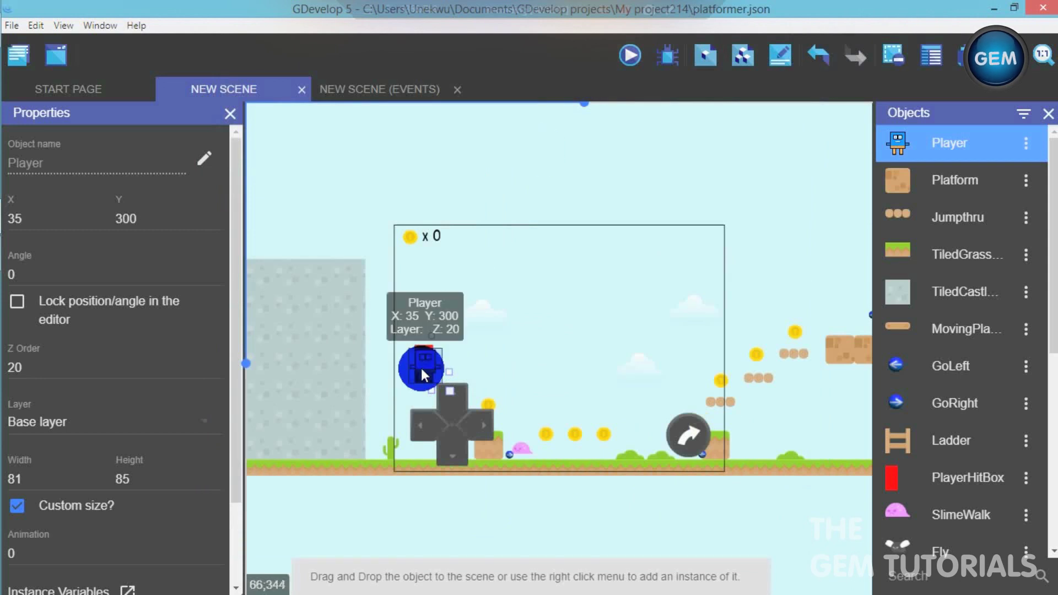
{"action": "left_click_drag", "start_coordinate": [422, 372], "coordinate": [420, 369]}
Play the preview, walking the robot right and jumping across platforms until the coin counter reaches 750.
{"action": "left_click", "coordinate": [621, 57]}
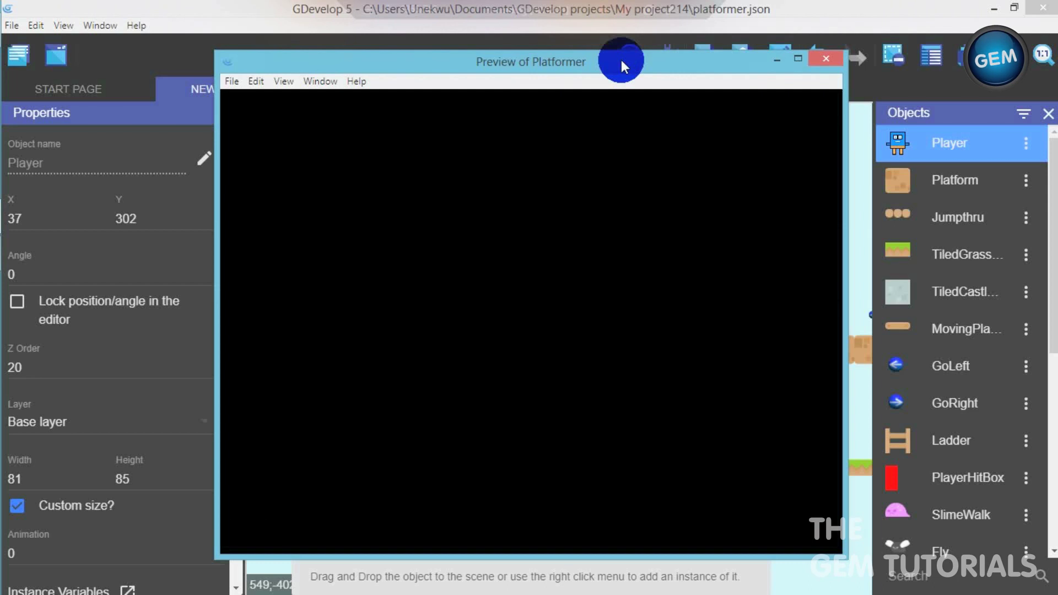
{"action": "key", "text": "Right"}
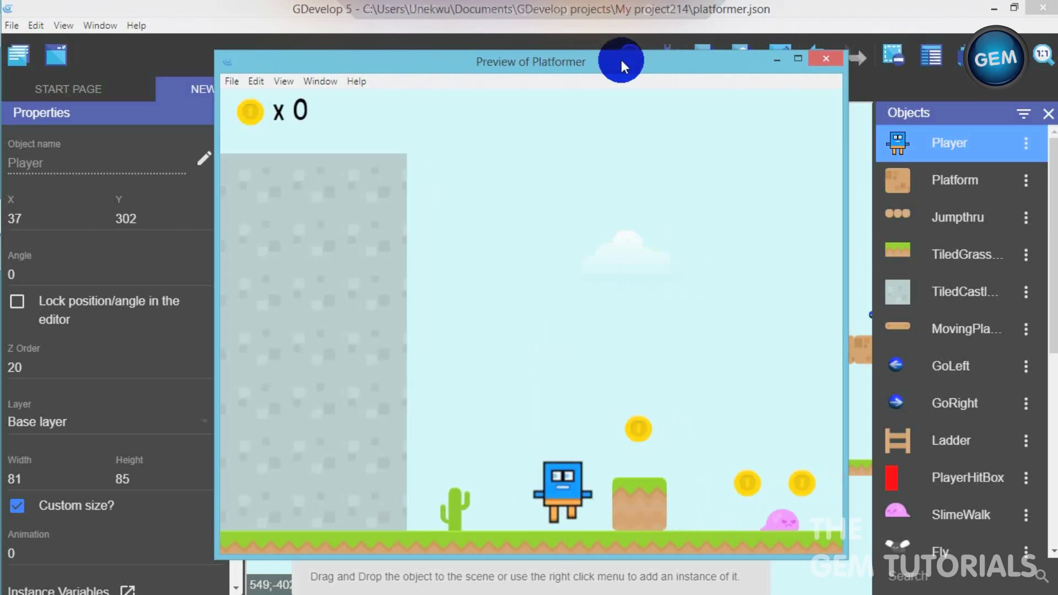
{"action": "key", "text": "Right"}
{"action": "key", "text": "space"}
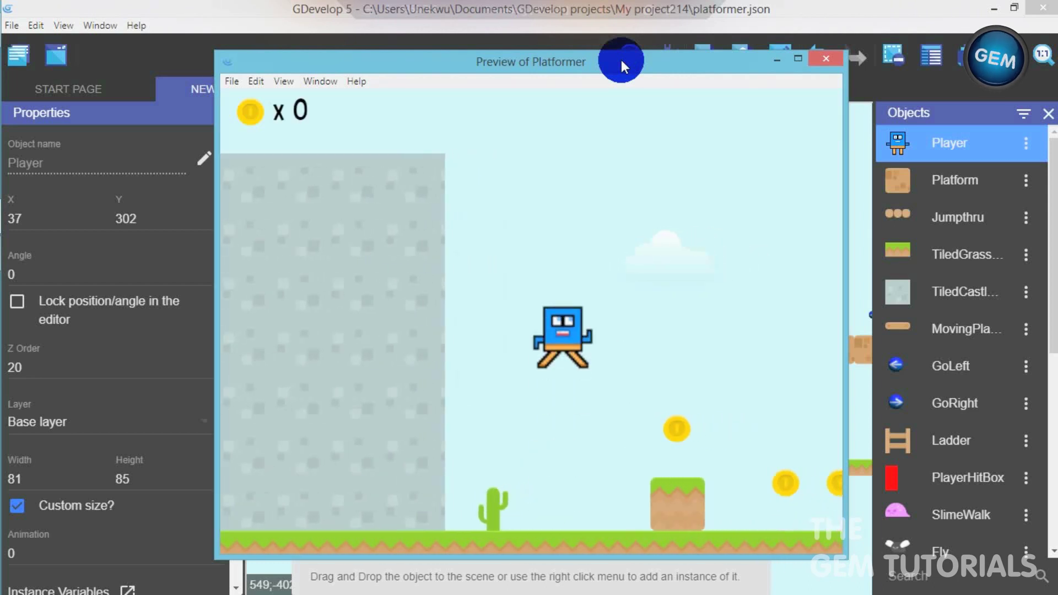
{"action": "key", "text": "Right"}
{"action": "key", "text": "space"}
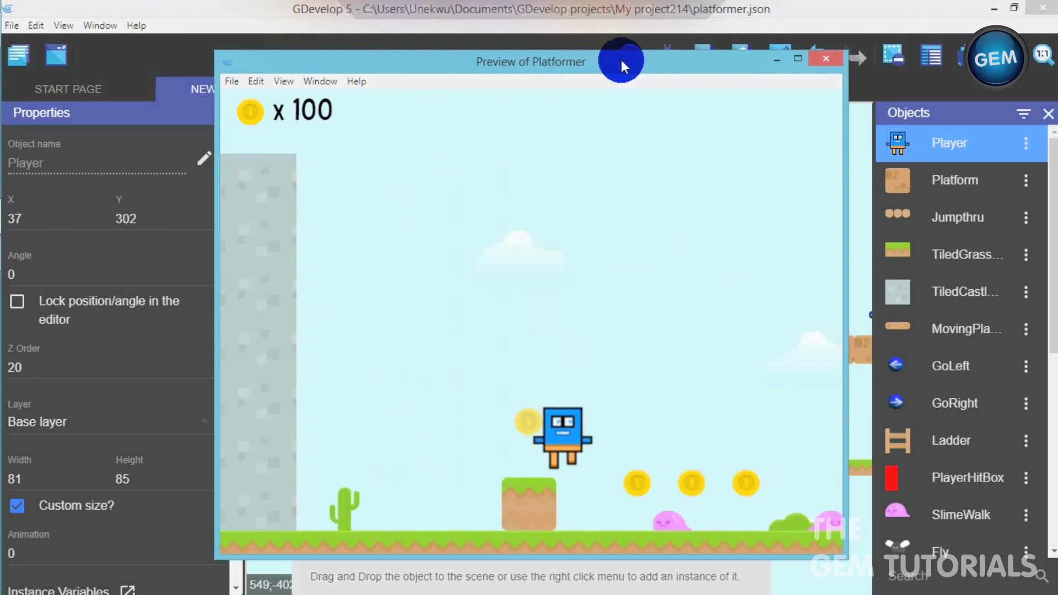
{"action": "key", "text": "space"}
{"action": "key", "text": "Right"}
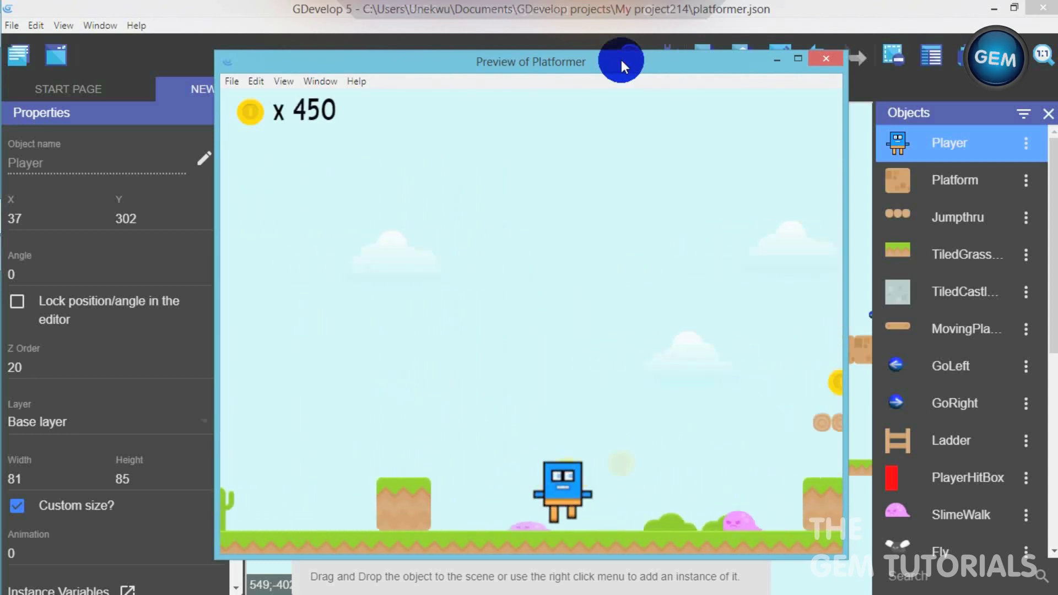
{"action": "key", "text": "space"}
{"action": "key", "text": "Right"}
{"action": "key", "text": "space"}
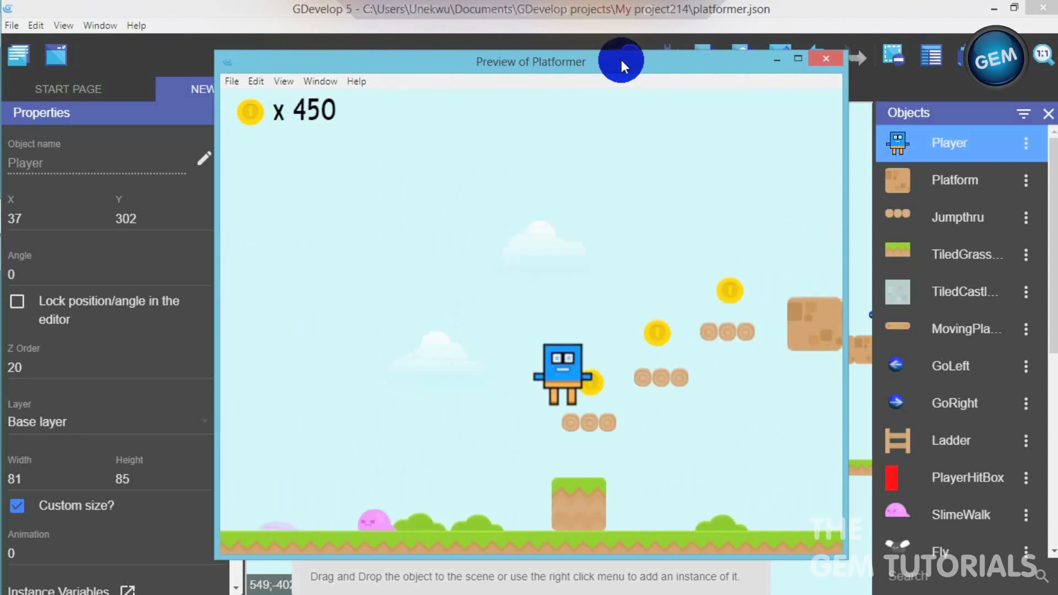
{"action": "key", "text": "space"}
{"action": "key", "text": "Right"}
{"action": "key", "text": "space"}
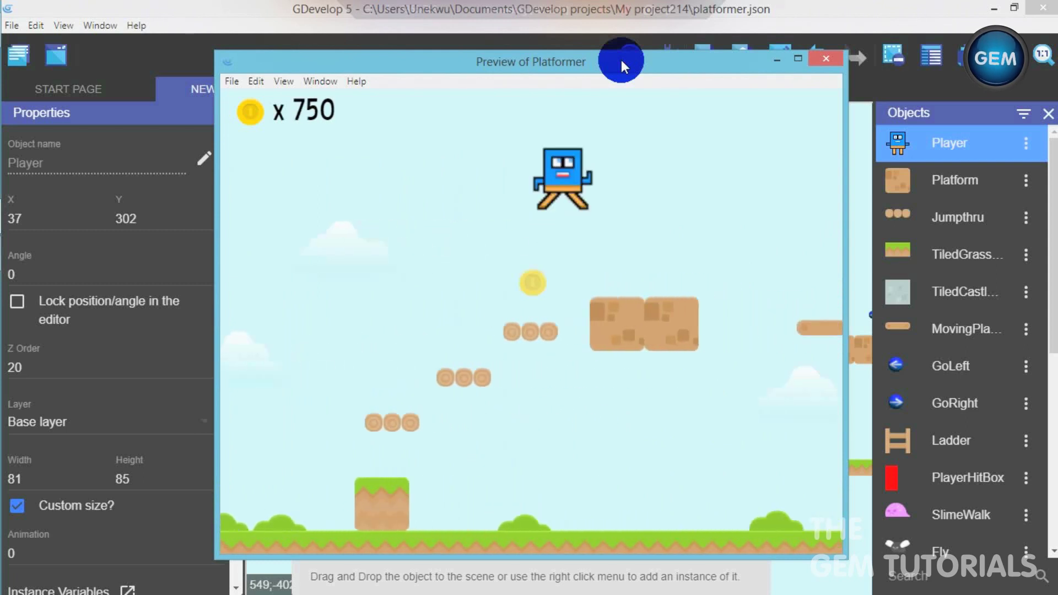
{"action": "key", "text": "Right"}
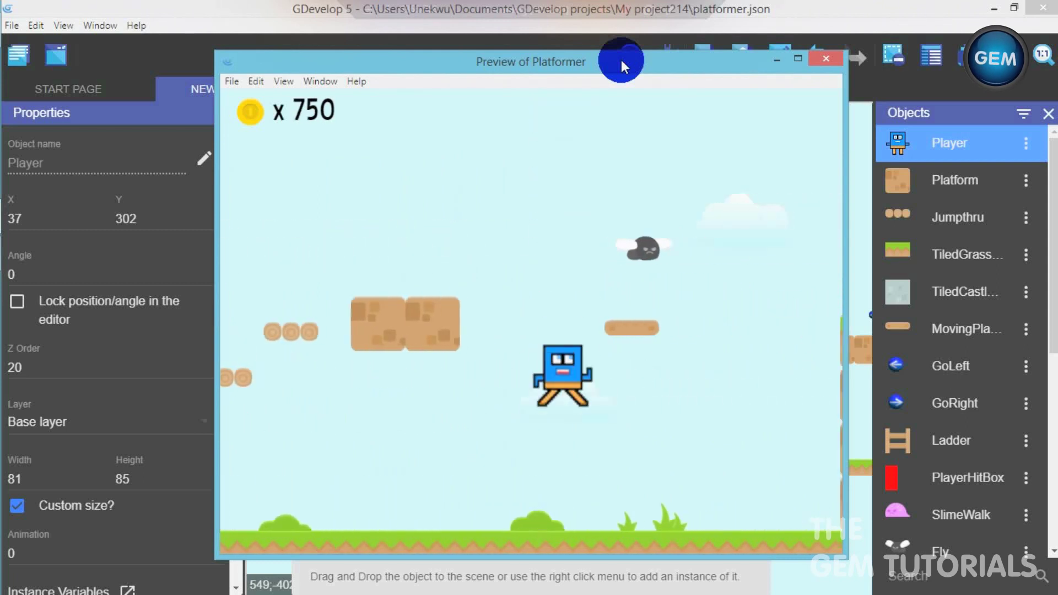